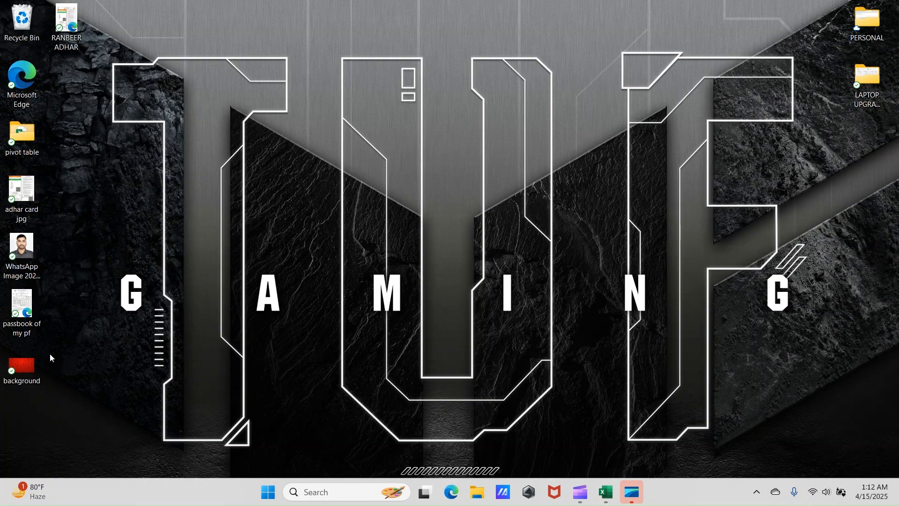
- Delete the background image file from the desktop and refresh the desktop
click(14, 369)
key(Delete)
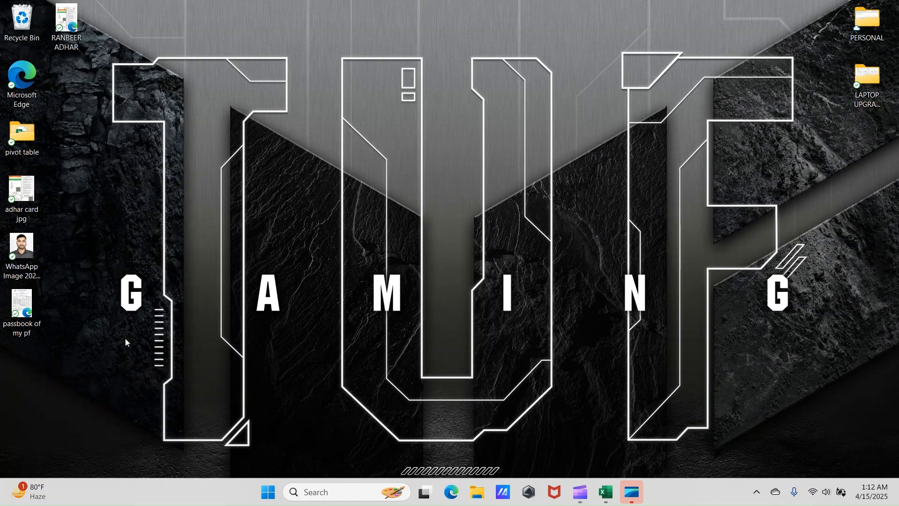
right_click(261, 108)
click(323, 159)
- Switch to the ROUND-Function workbook in Excel and select the title cell of the Overview sheet
mouse_move(606, 491)
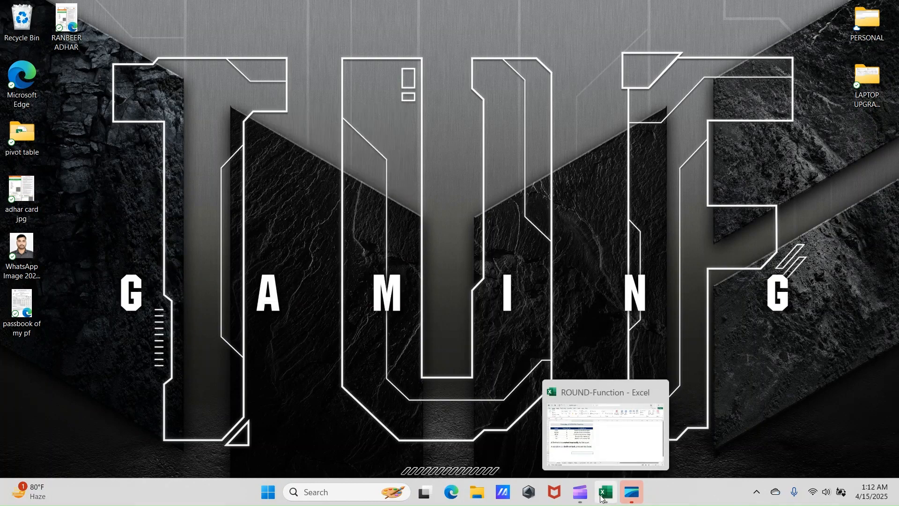
click(576, 398)
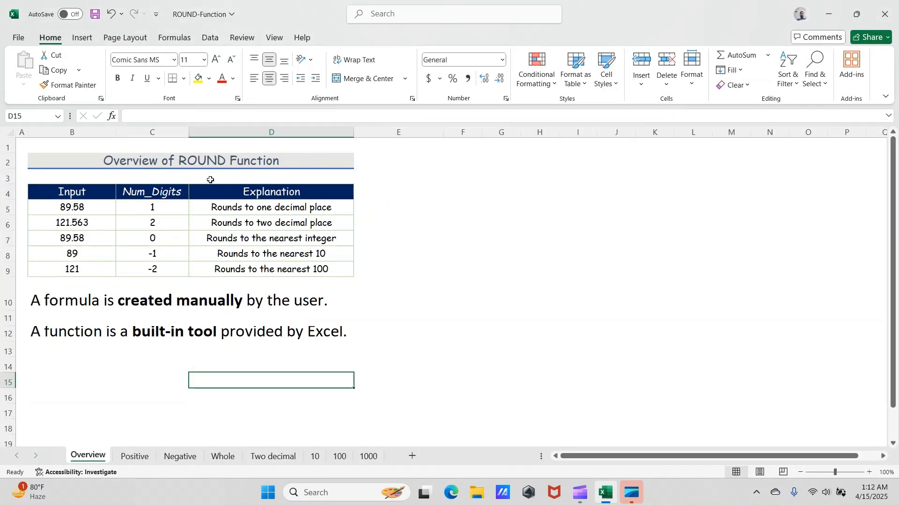
click(404, 211)
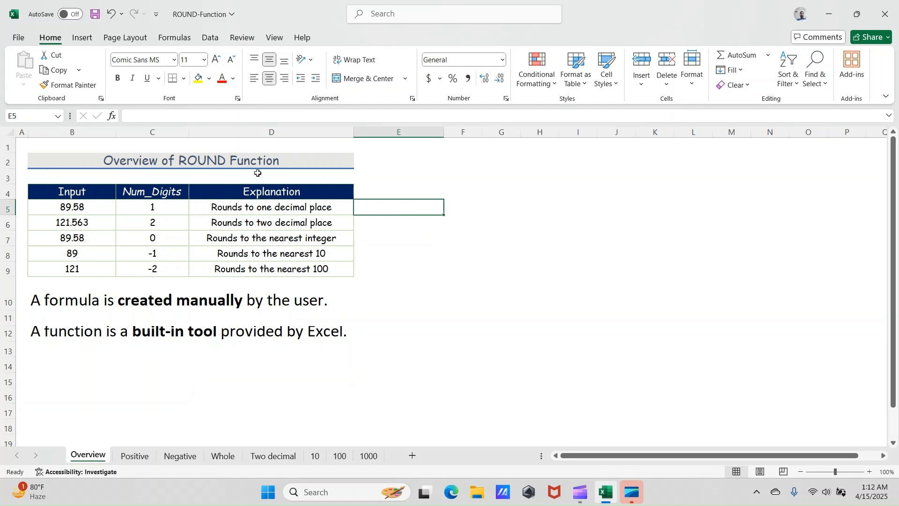
click(241, 162)
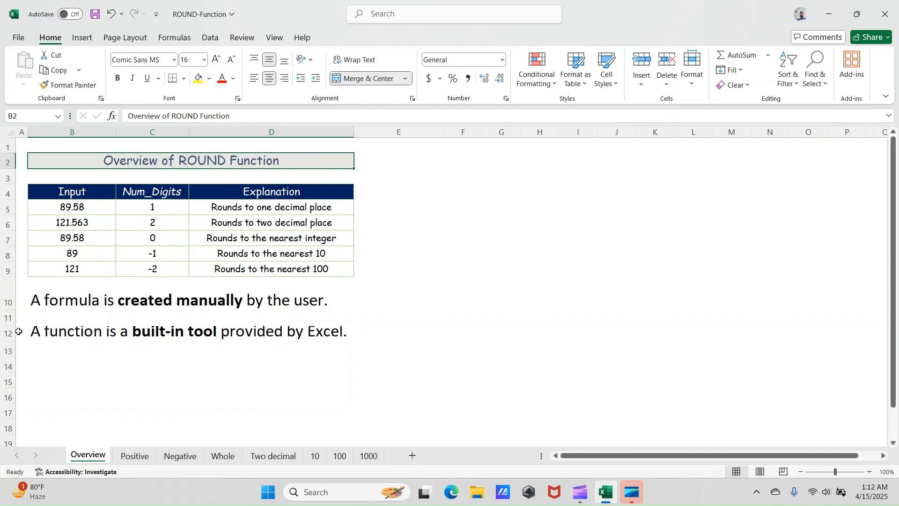
- Make row 12, which holds the function definition, slightly taller on the Overview sheet
drag(10, 327, 9, 348)
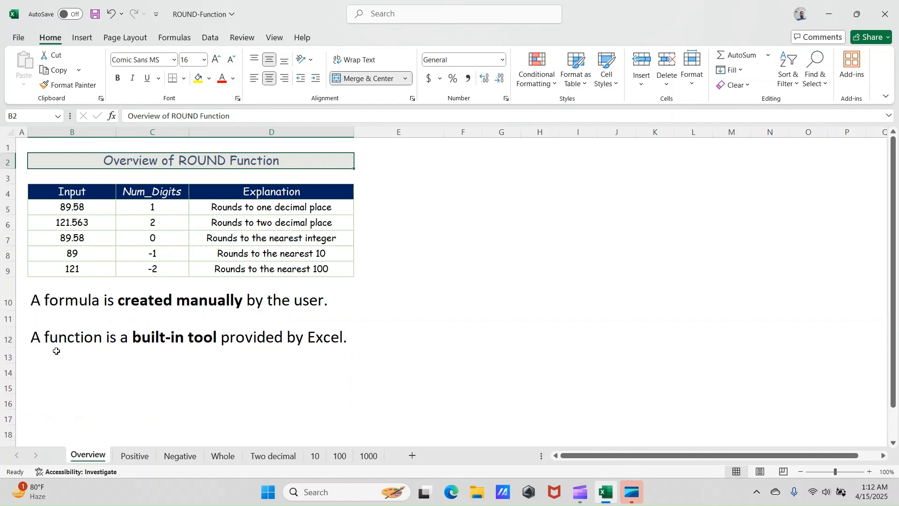
click(91, 307)
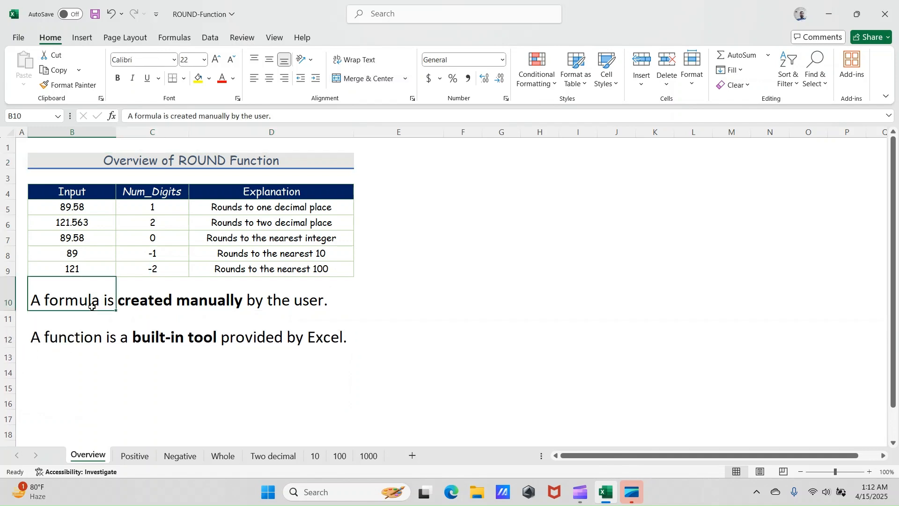
click(272, 374)
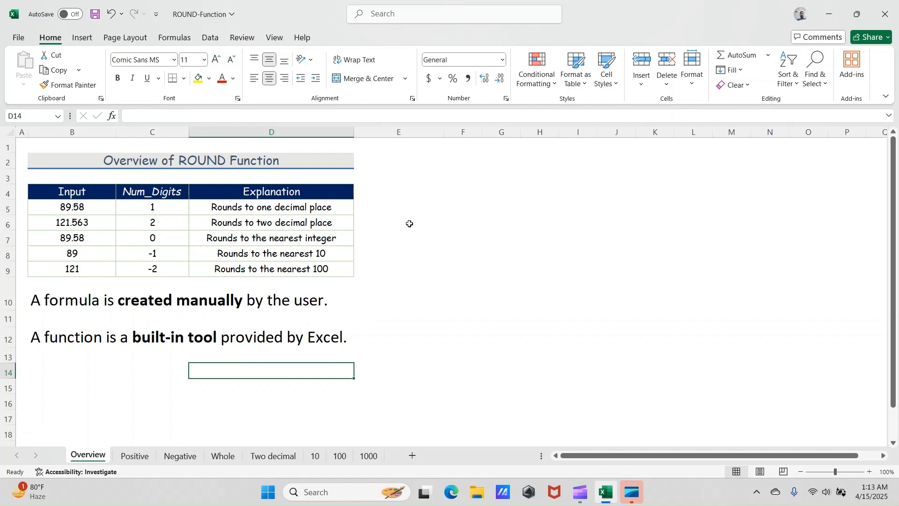
click(425, 176)
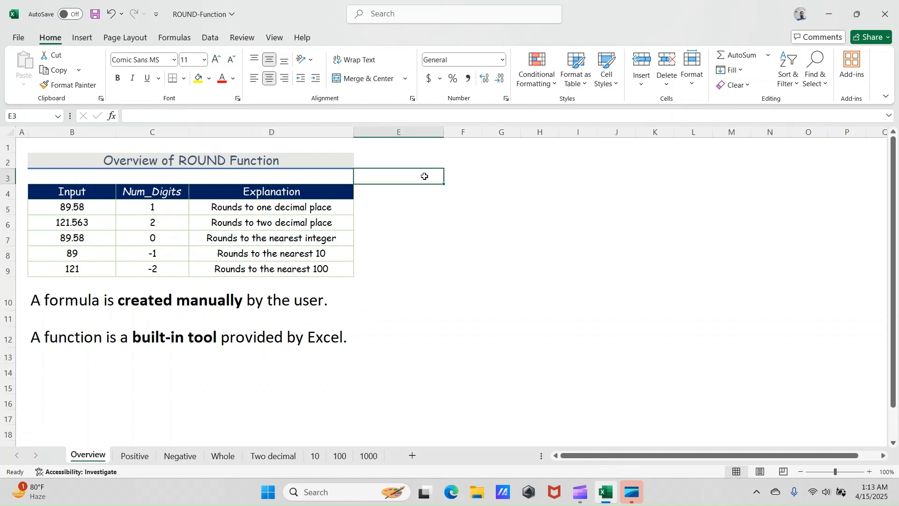
text(=round)
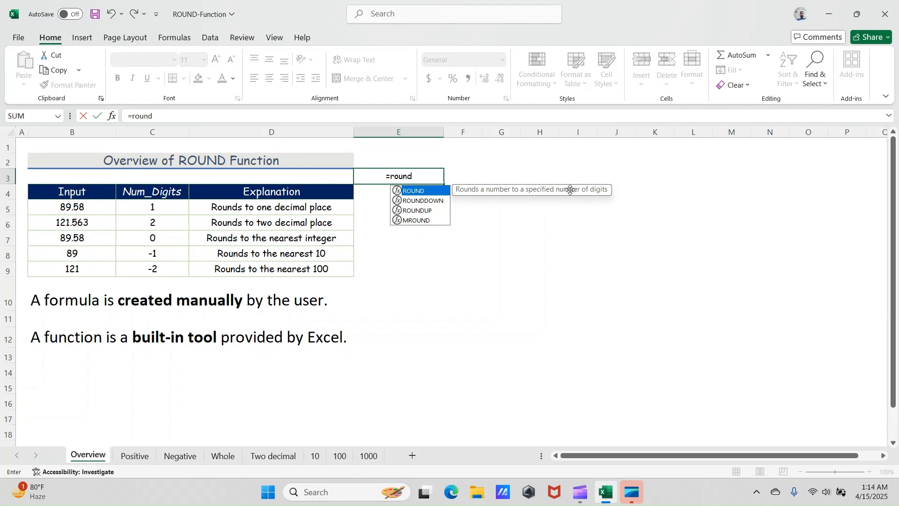
double_click(432, 191)
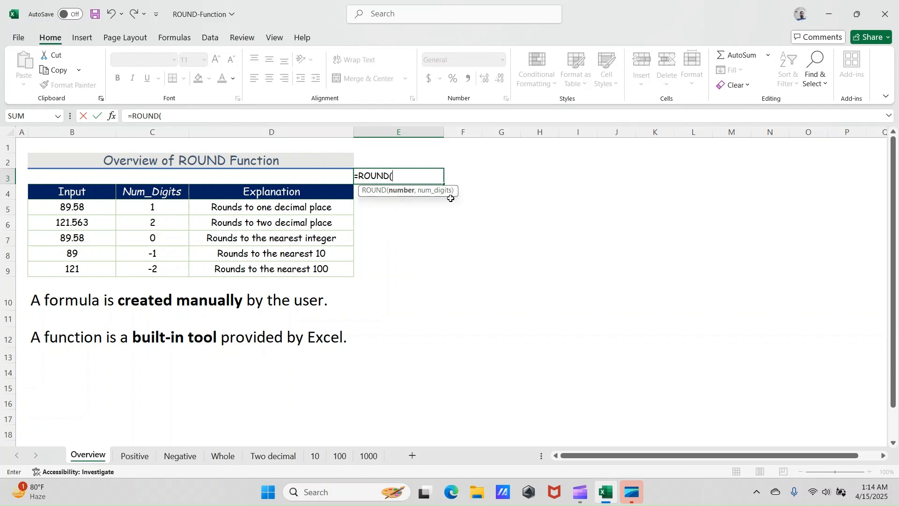
key(Escape)
- Save the ROUND-Function workbook
click(386, 220)
key(ctrl+s)
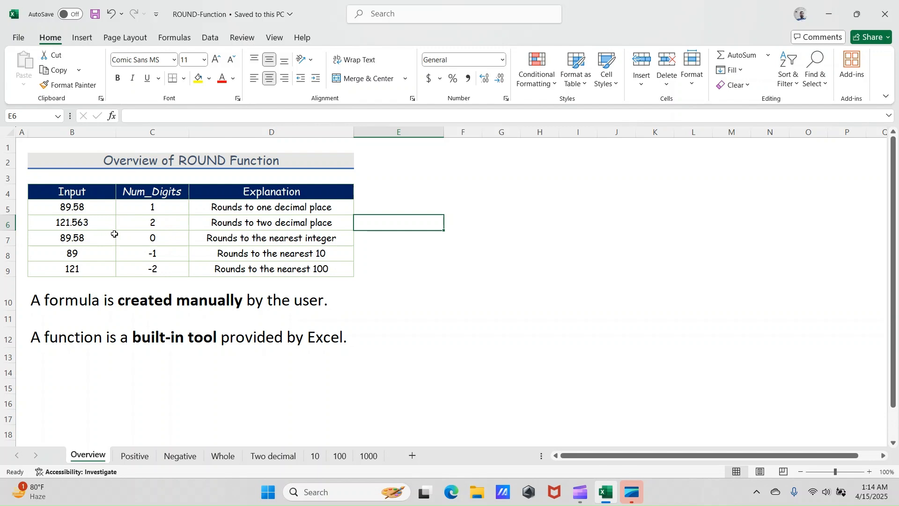
click(266, 225)
click(311, 204)
click(291, 225)
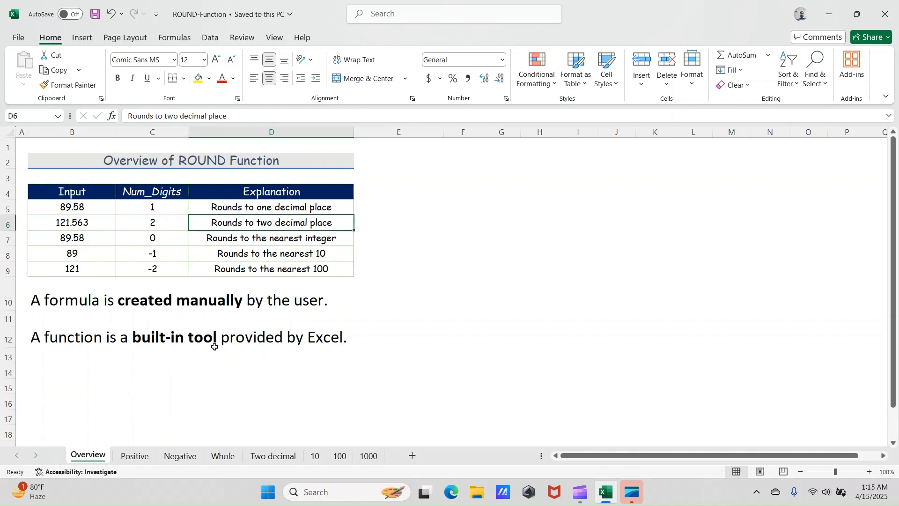
- Open the Positive sheet and select cell F5, the first Rounded Price cell
click(136, 456)
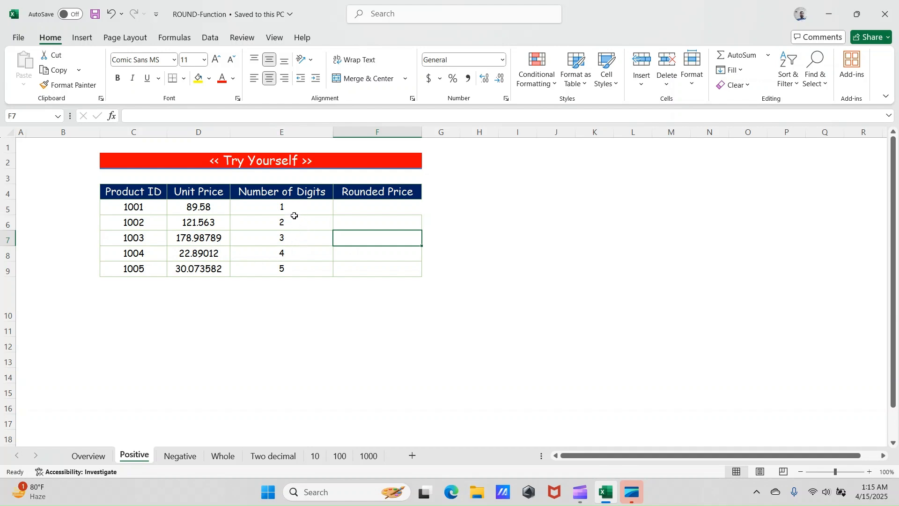
click(351, 206)
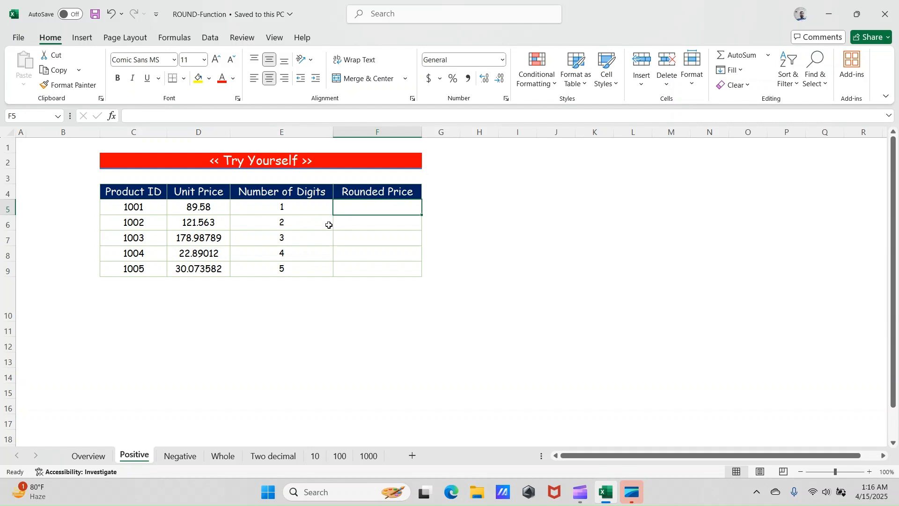
text(=)
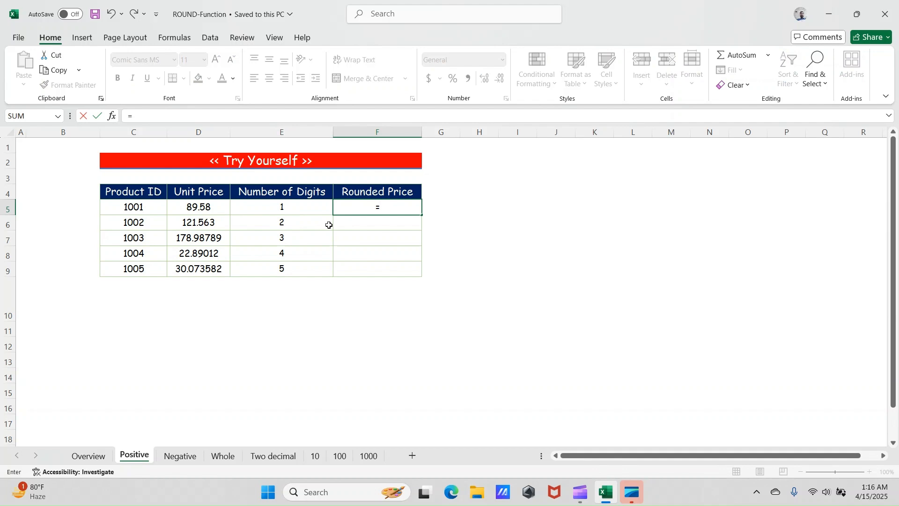
text(roun)
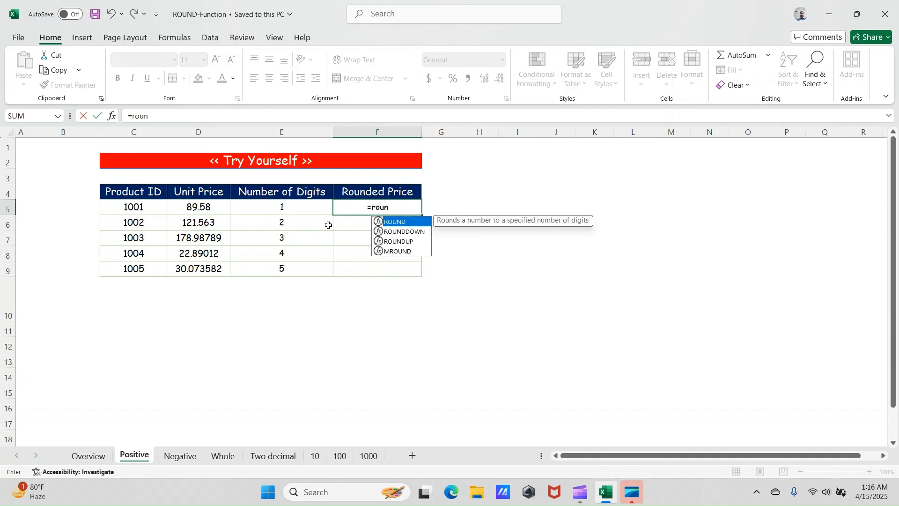
text(g)
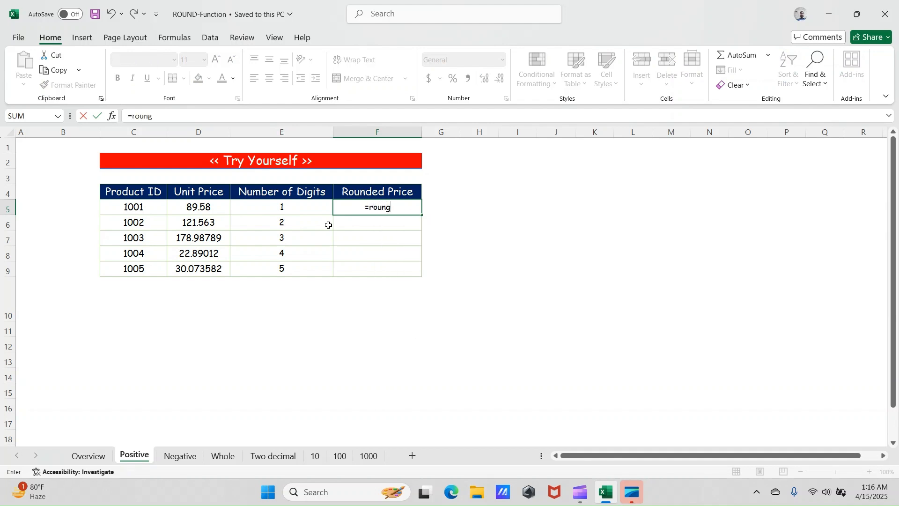
key(Tab)
key(Left)
key(Delete)
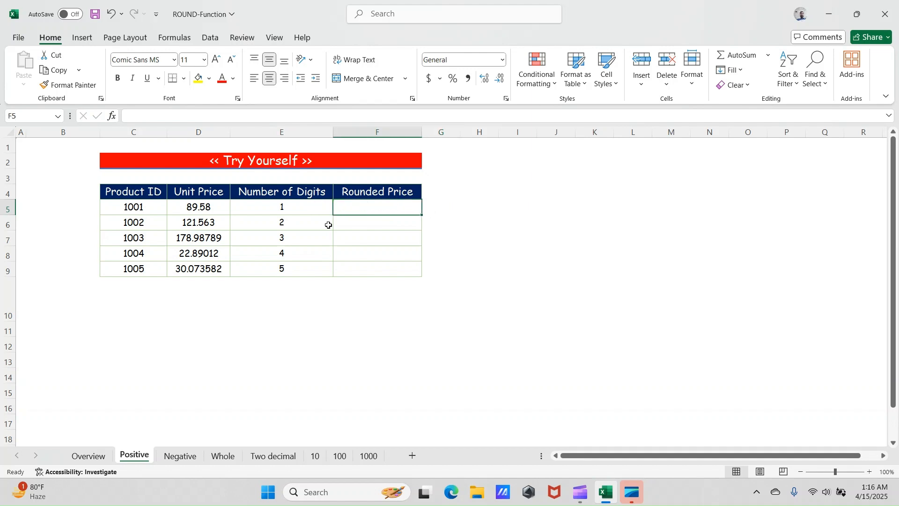
- Enter =ROUND(D5,E5) in cell F5 to round the unit price of product 1001 by its number of digits
text(=r)
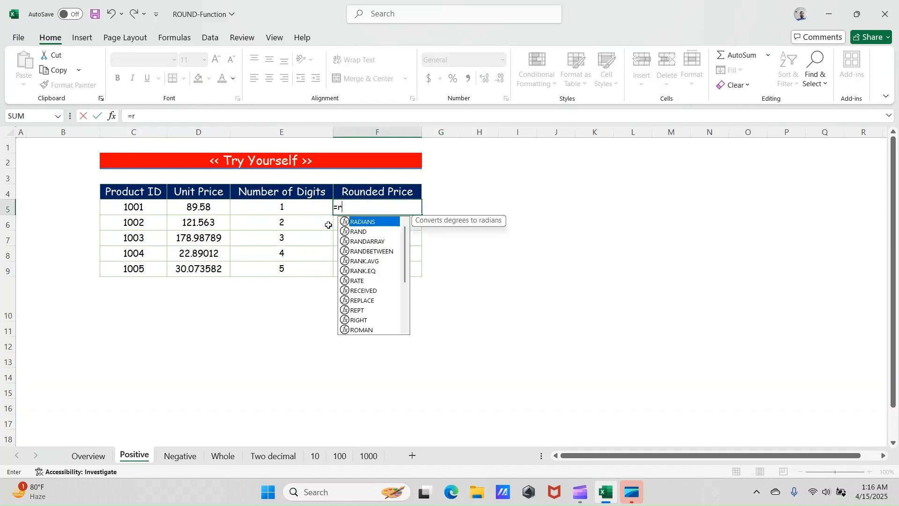
text(oun)
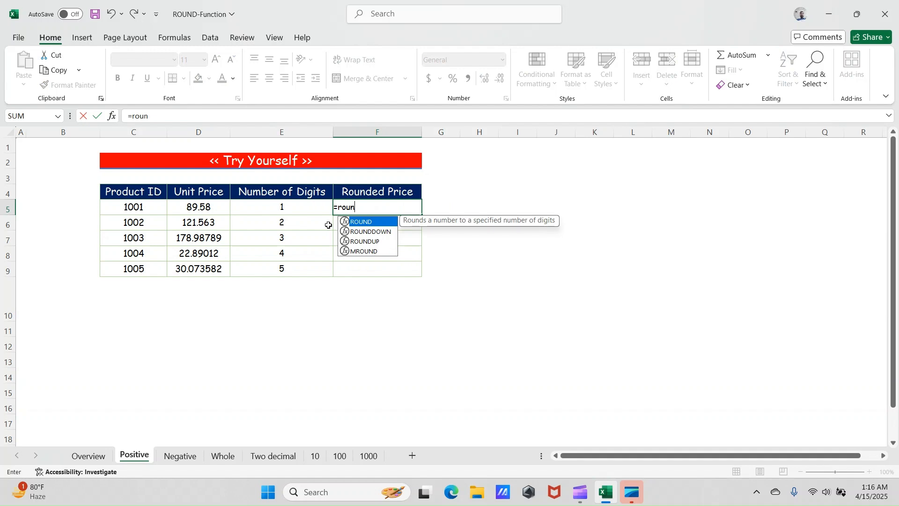
key(Tab)
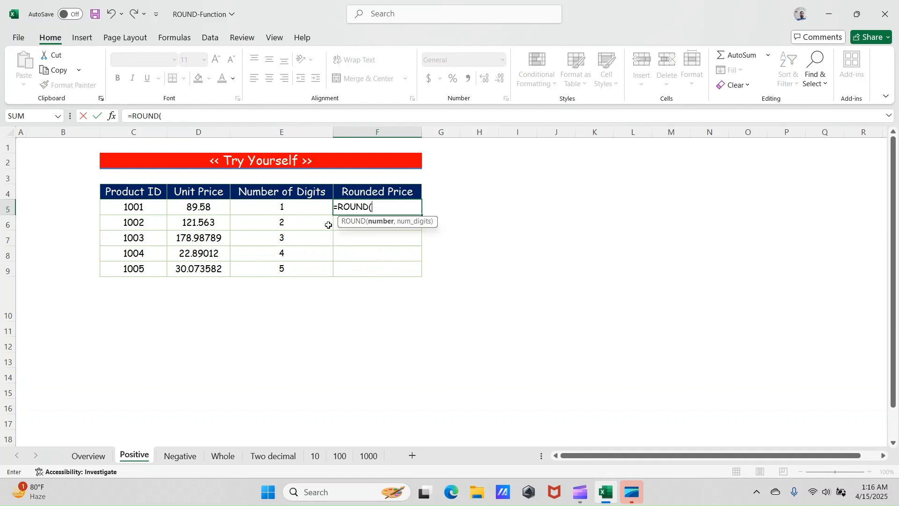
click(208, 207)
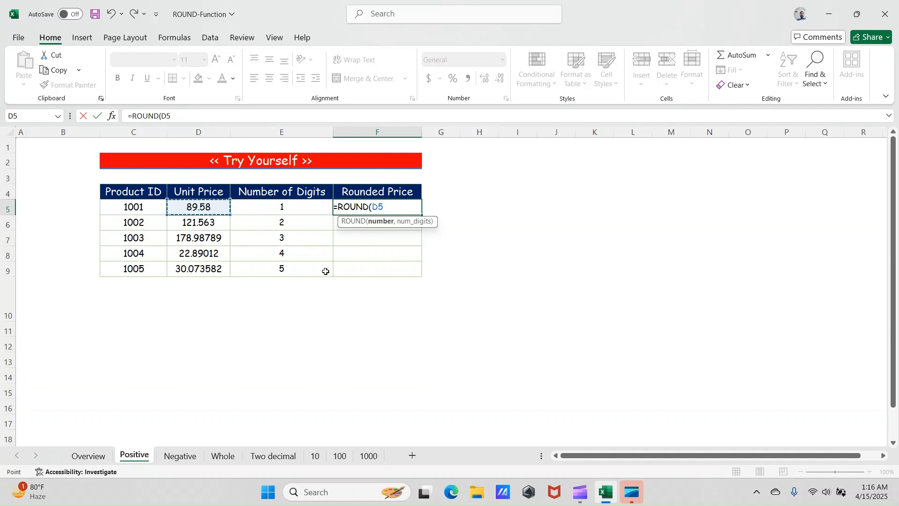
text(,)
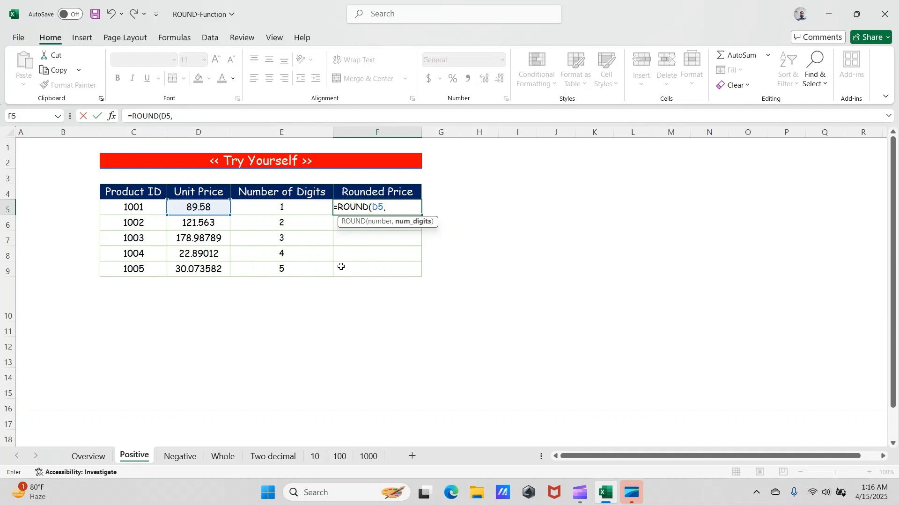
click(305, 211)
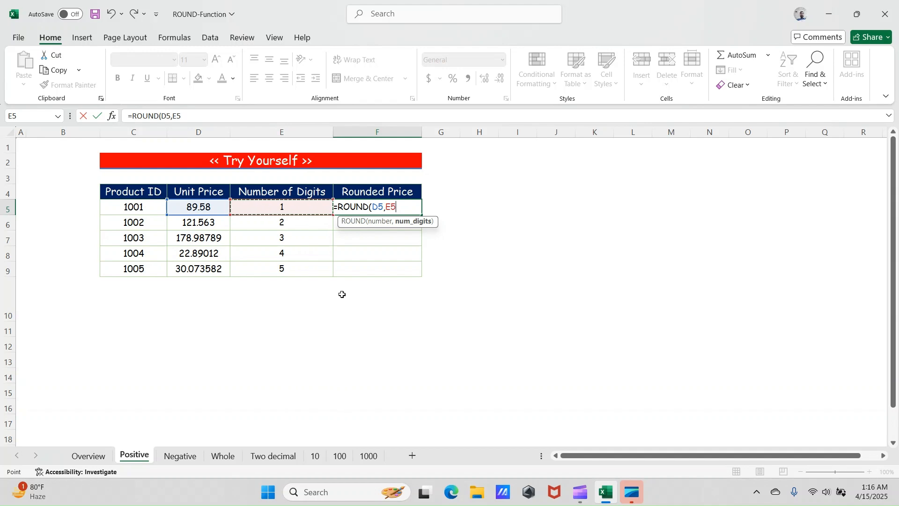
text())
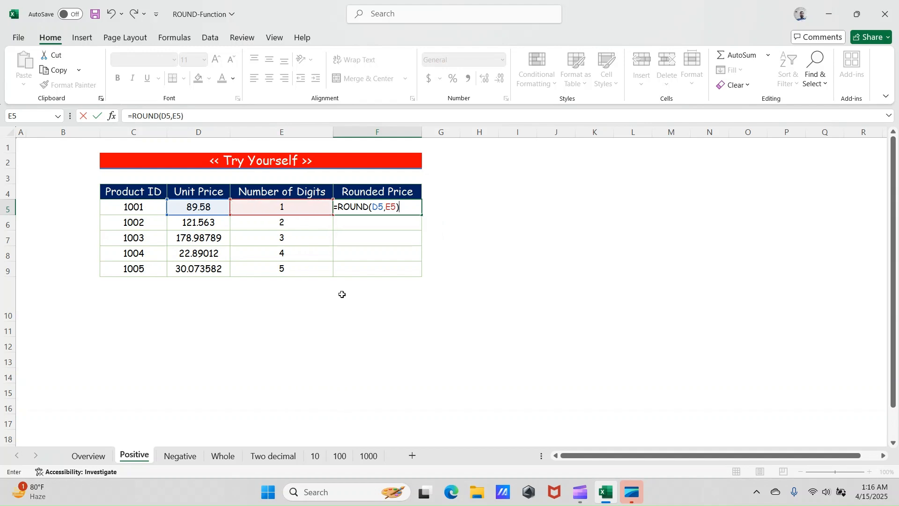
key(Return)
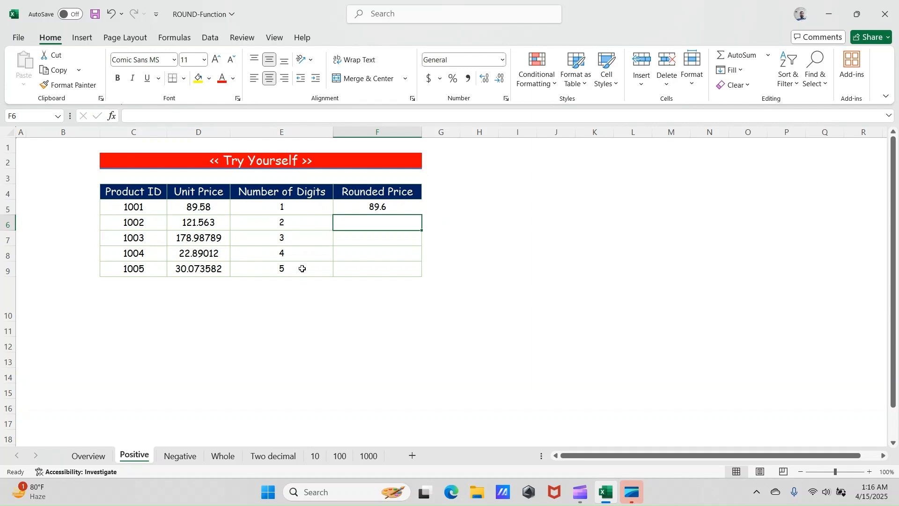
- Fill the ROUND formula from F5 down the Rounded Price column to F9
click(325, 211)
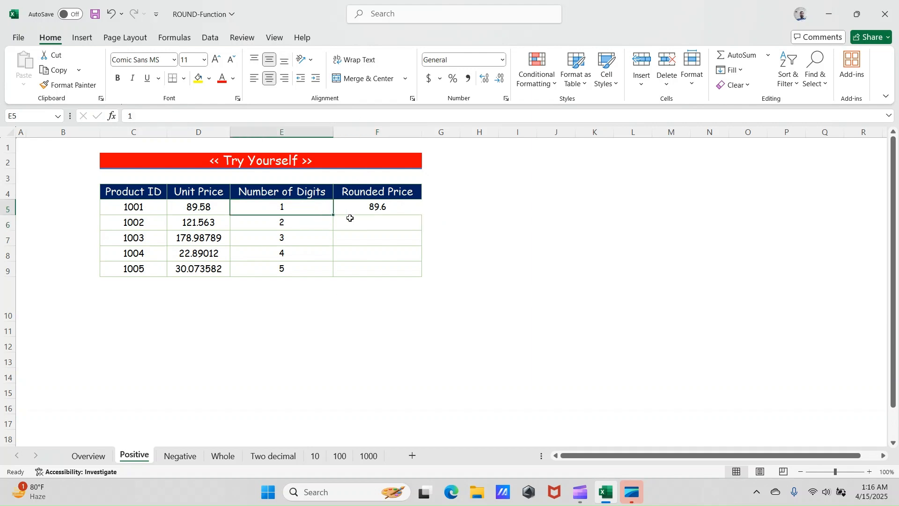
click(370, 209)
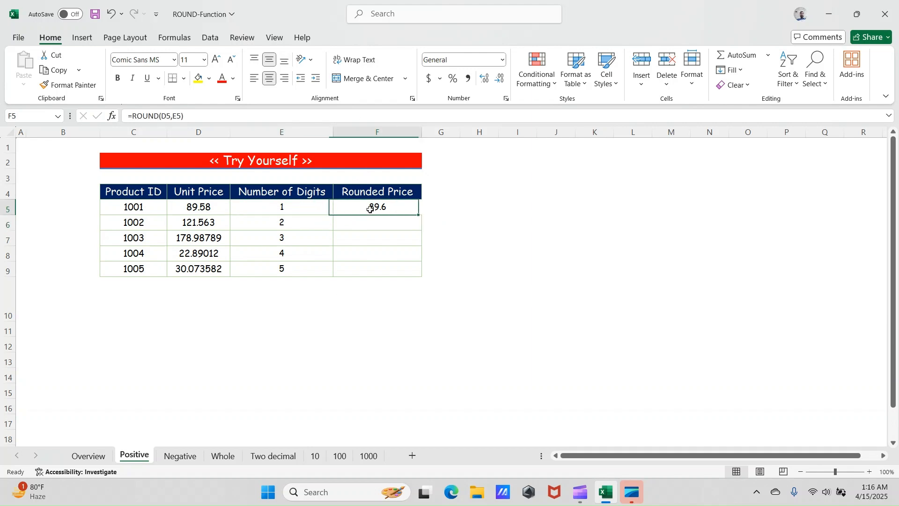
double_click(419, 215)
click(395, 237)
- Apply all borders to the Rounded Price cells F5:F9
drag(379, 210, 387, 269)
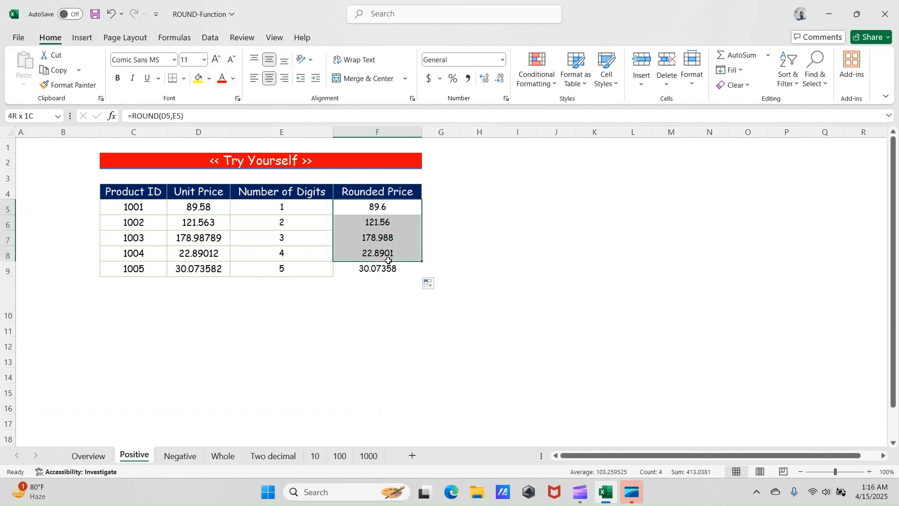
click(185, 79)
click(201, 198)
click(285, 246)
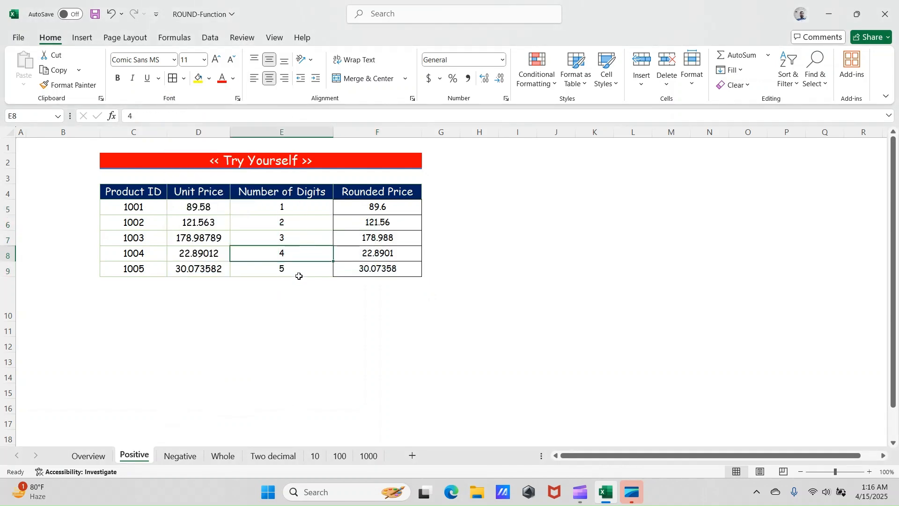
- Compare the Number of Digits entries for products 1001 to 1004 with their rounded prices
click(330, 236)
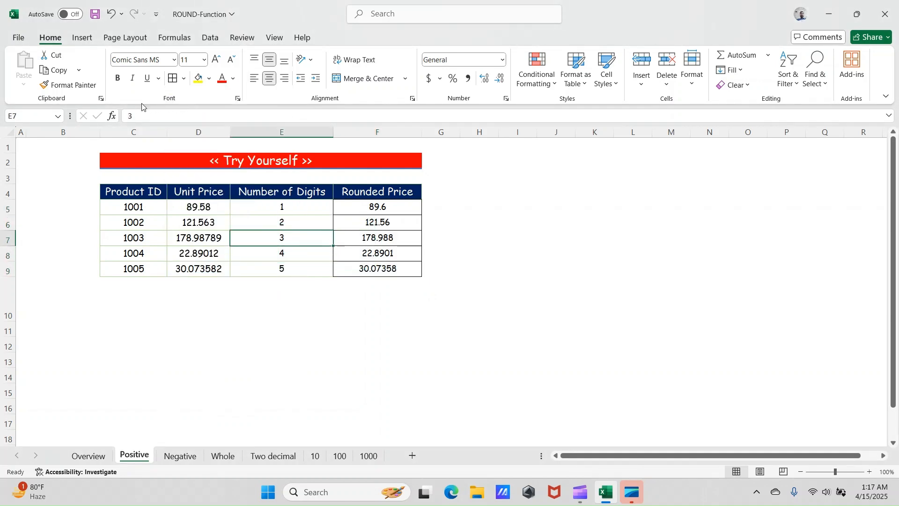
click(297, 209)
click(295, 223)
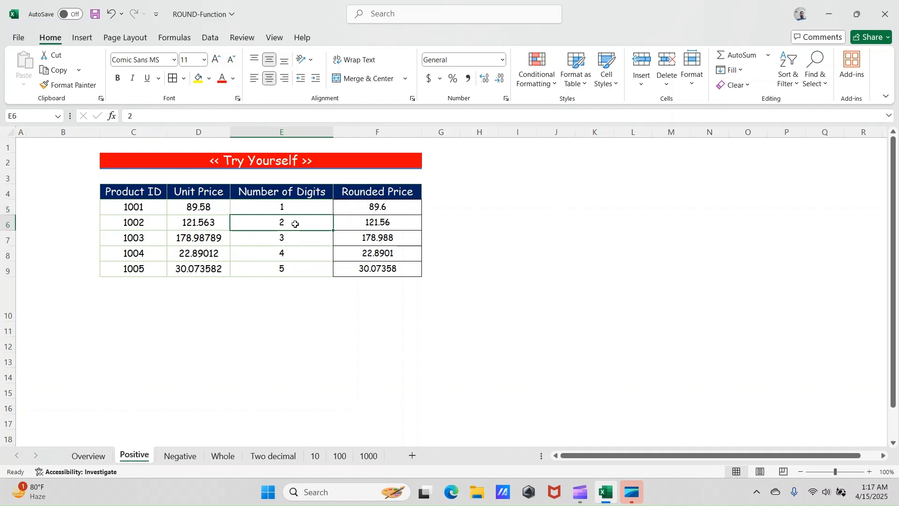
click(293, 236)
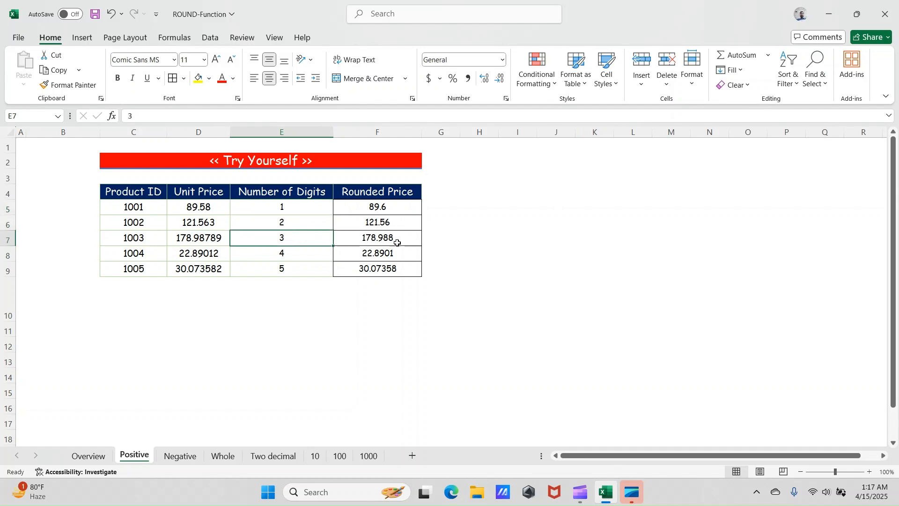
click(280, 253)
click(391, 254)
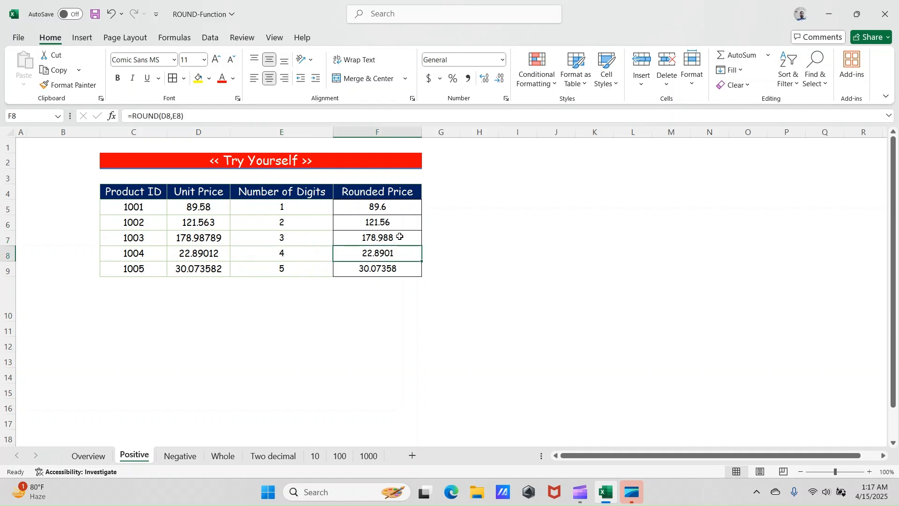
- Check the Number of Digits entry for product 1005 and the rounded price of product 1002
click(306, 274)
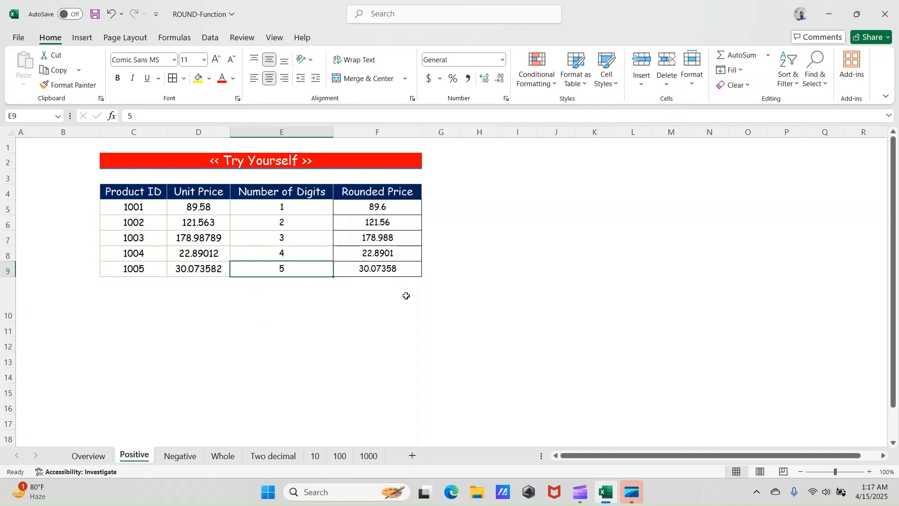
click(339, 218)
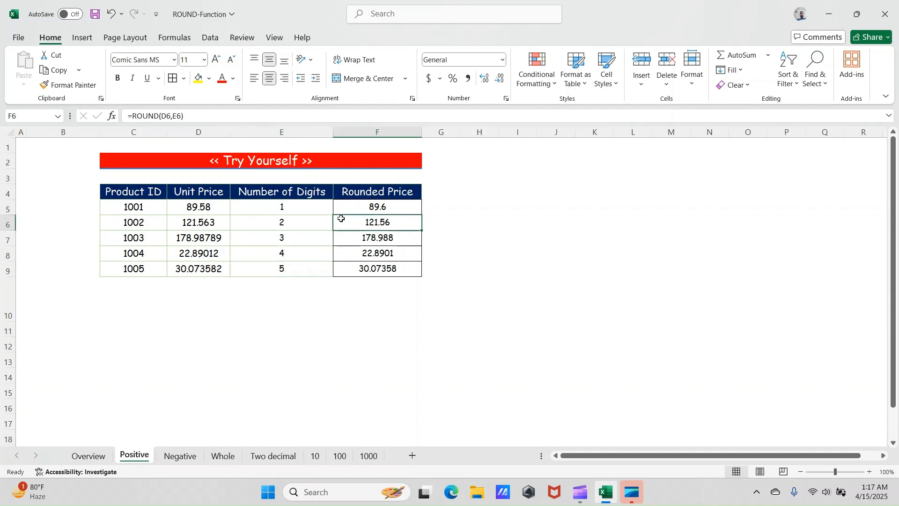
- On the Negative sheet, enter =ROUND(D5,E5) in cell F5 to round product 1001's unit price by its negative digit count
click(181, 457)
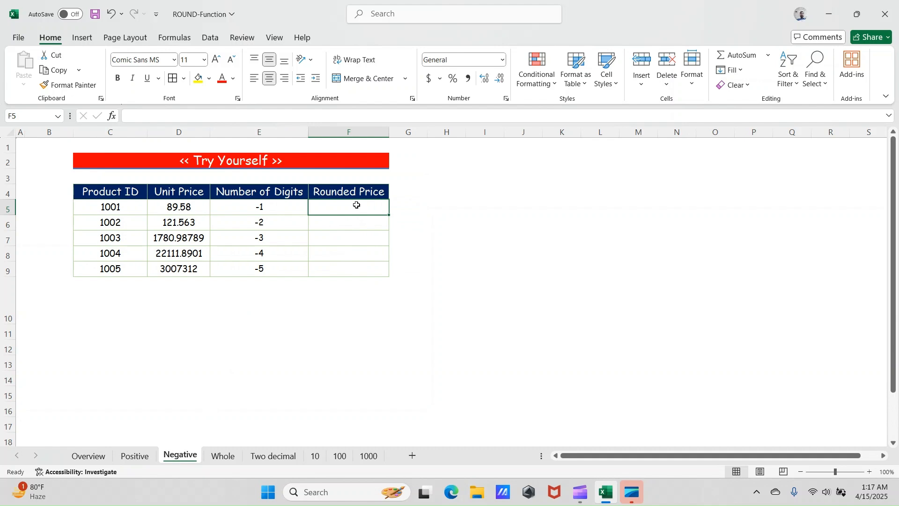
text(=r)
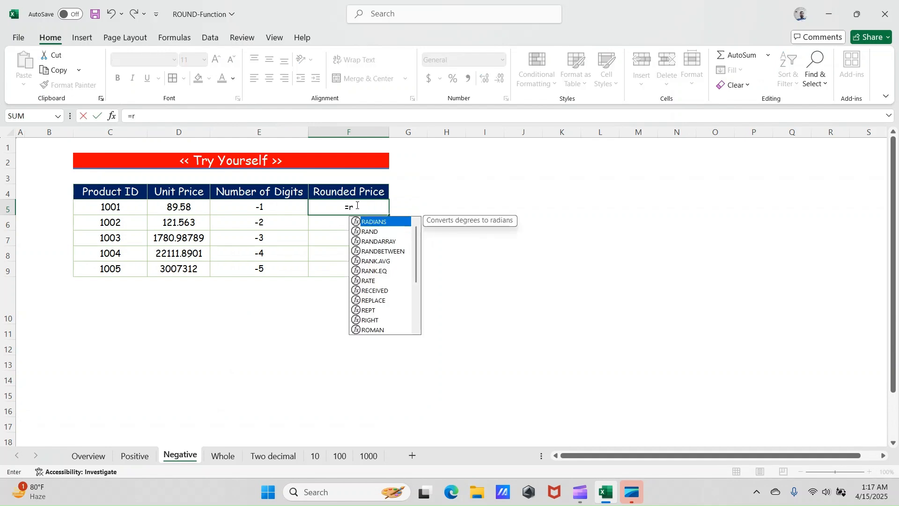
text(ound)
key(Tab)
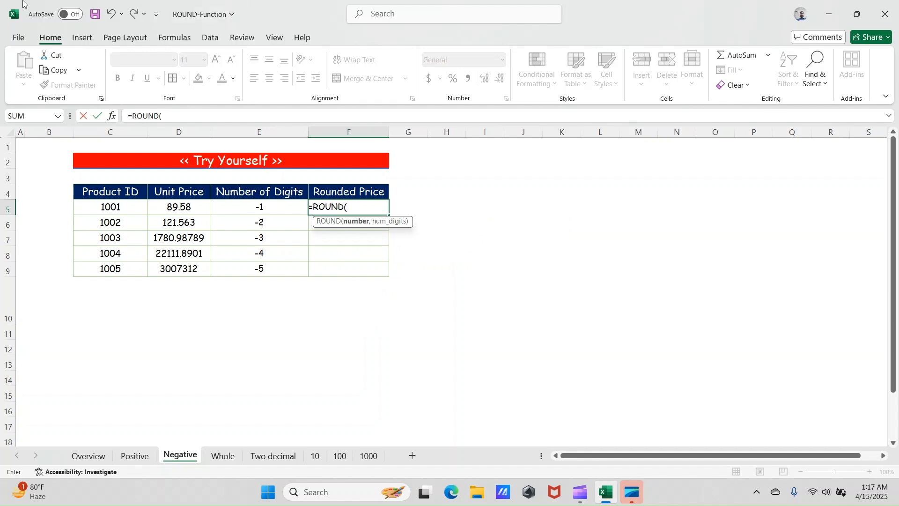
click(188, 208)
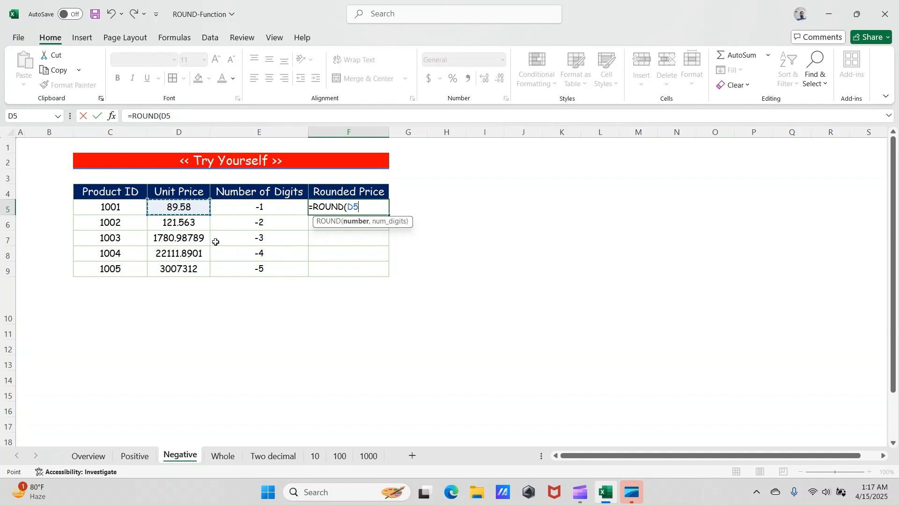
text(,)
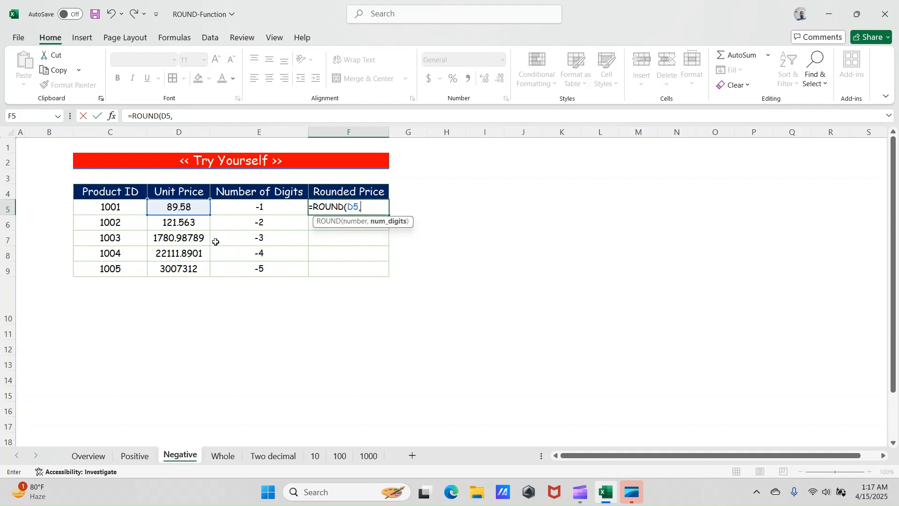
key(Left)
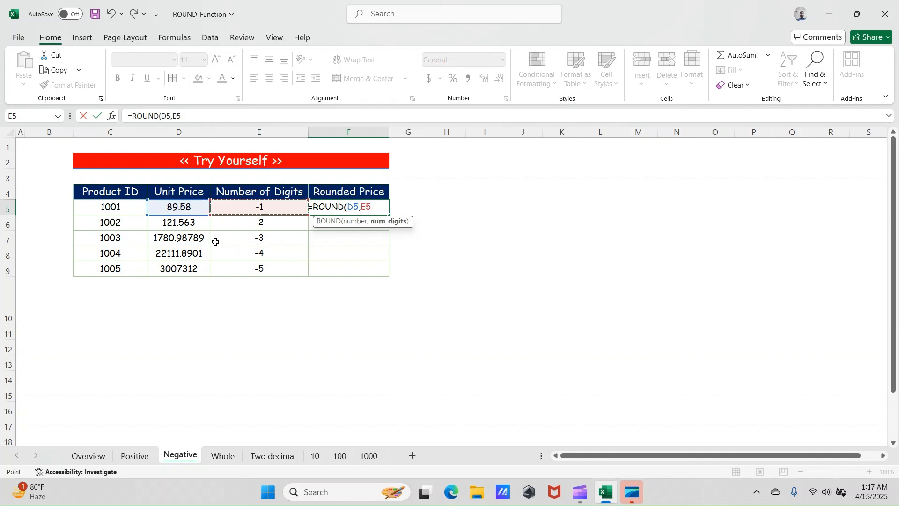
text())
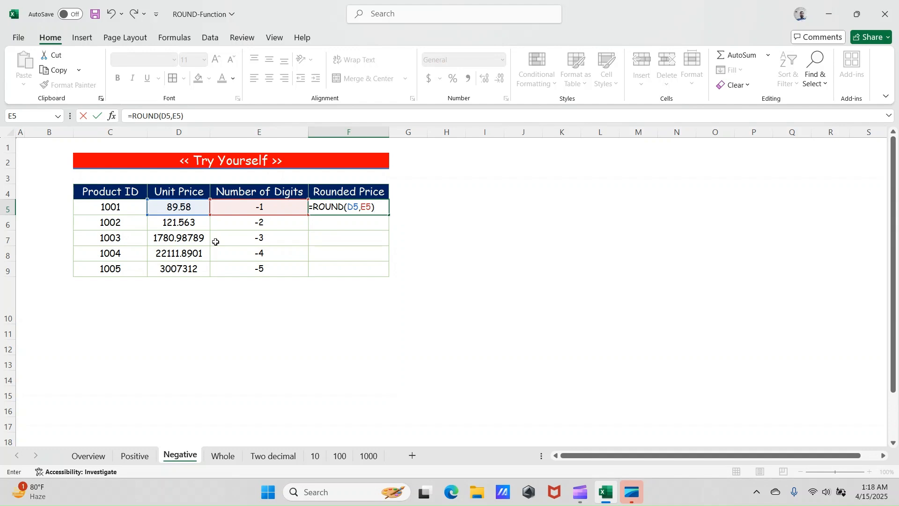
key(Return)
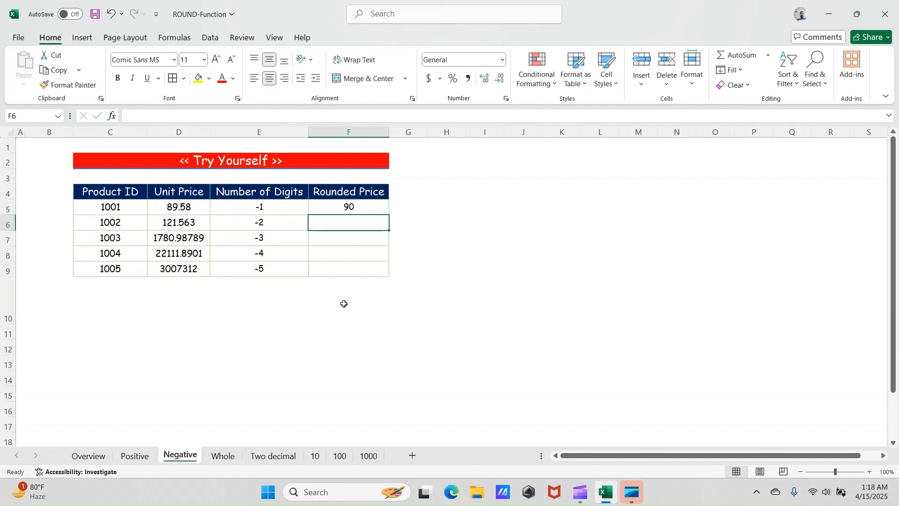
- Fill the ROUND formula from F5 down the Rounded Price column to F9 on the Negative sheet
click(367, 206)
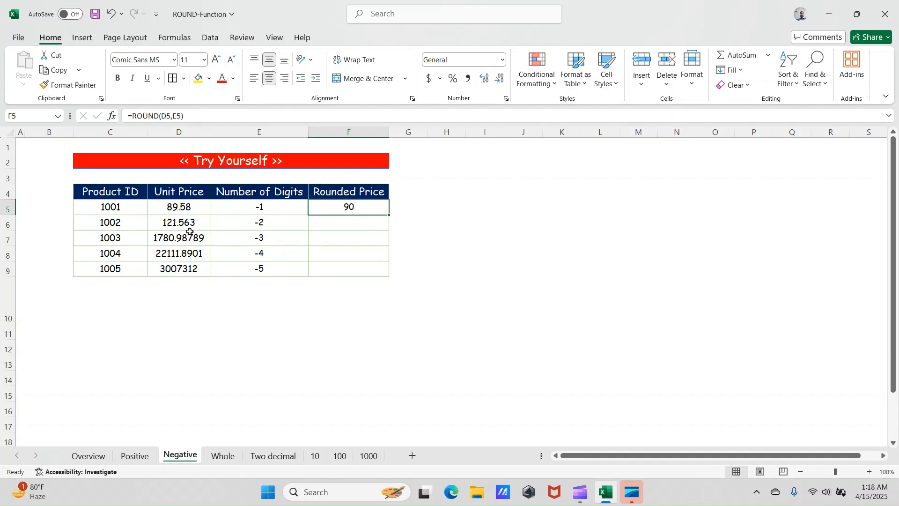
double_click(390, 213)
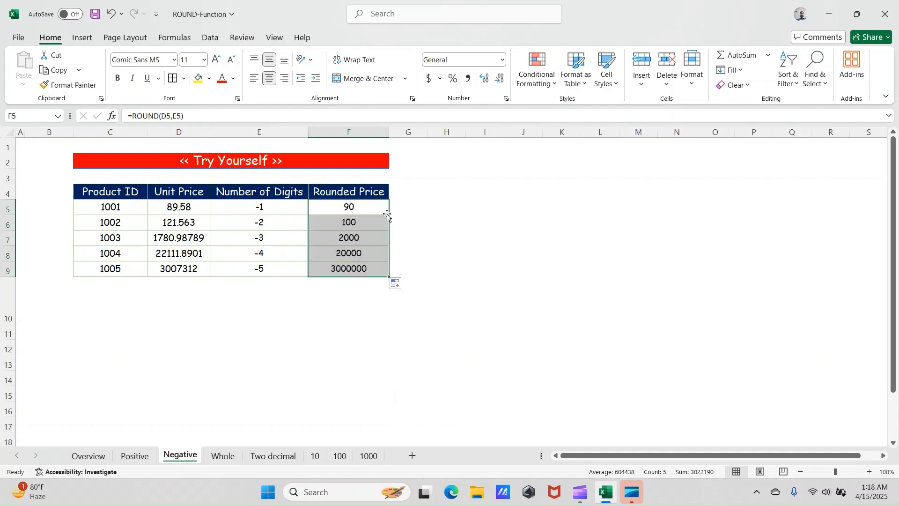
- Compare the negative Number of Digits entries with the rounded prices of the products
click(370, 222)
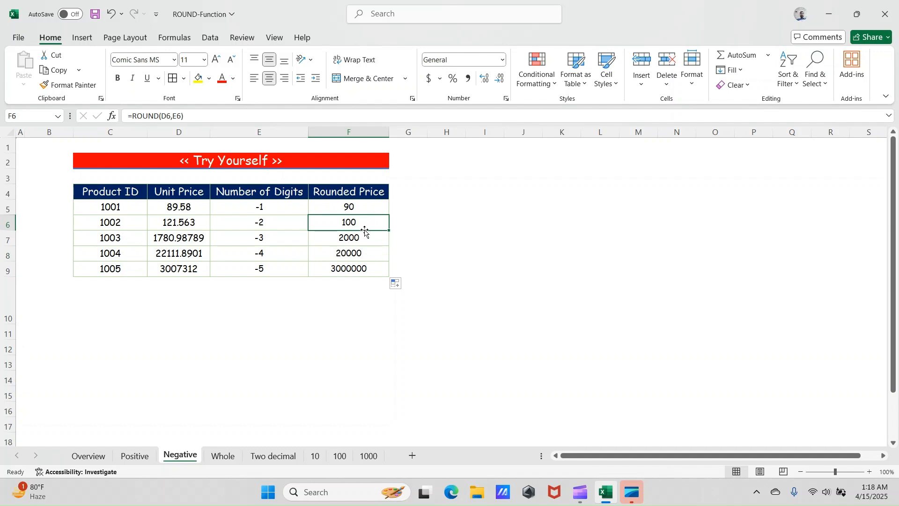
click(366, 240)
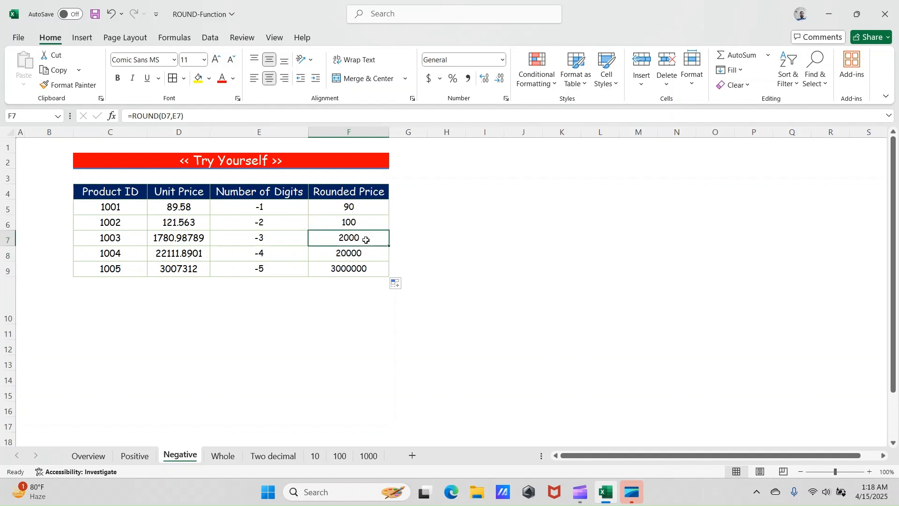
click(281, 242)
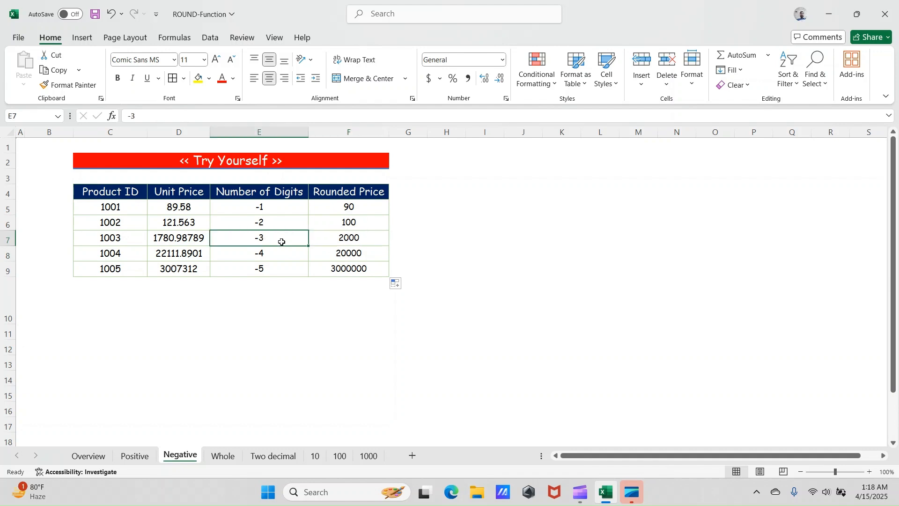
click(373, 205)
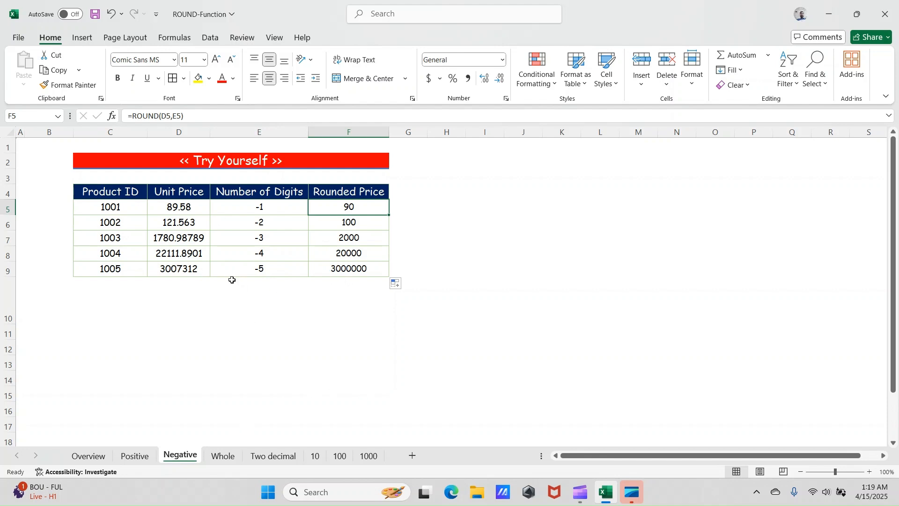
click(282, 253)
click(270, 267)
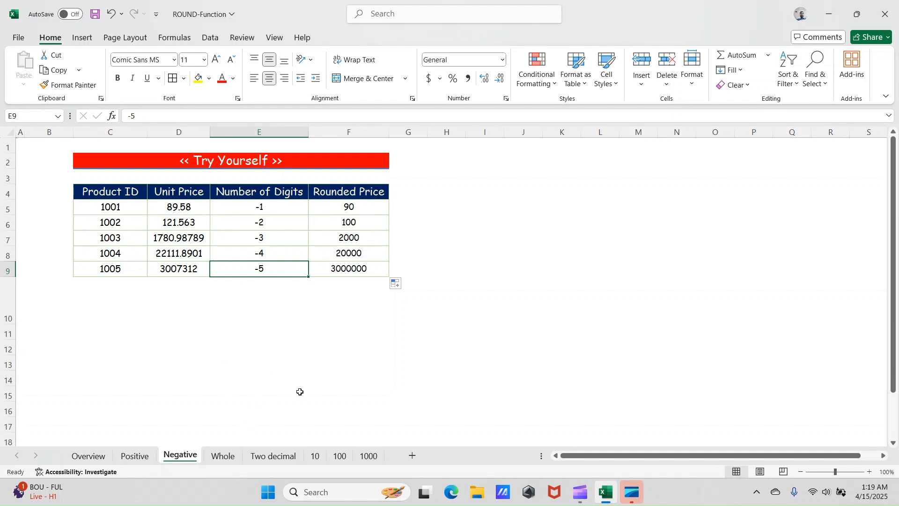
- Switch to the Whole sheet and select product 1001's Rounded Price cell, E5
click(224, 456)
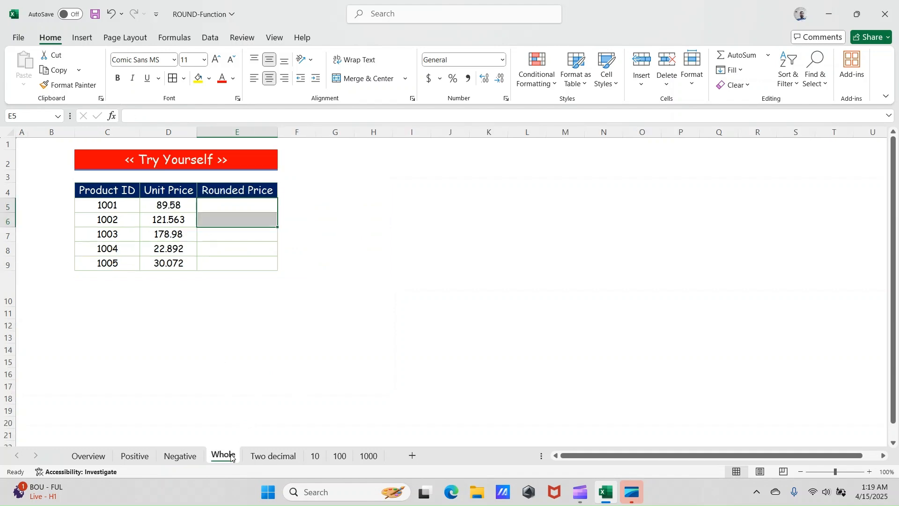
click(232, 206)
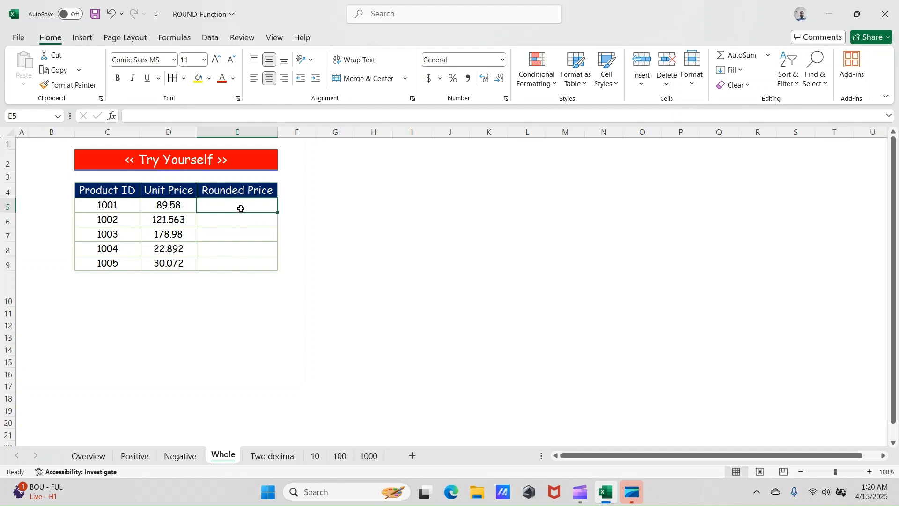
text(=)
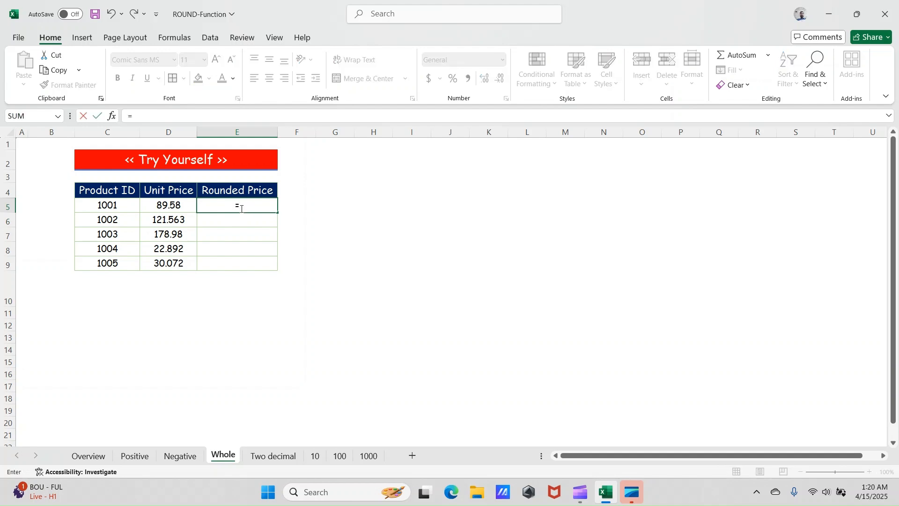
key(Left)
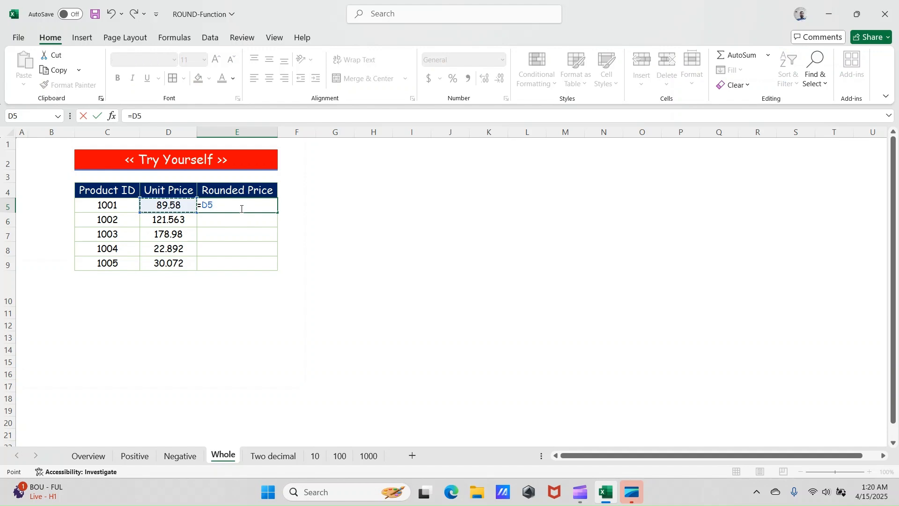
key(Escape)
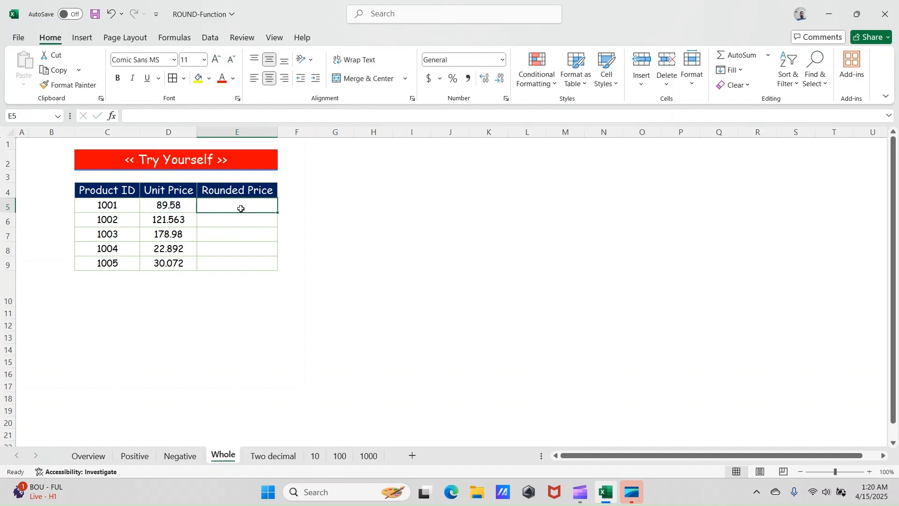
- Enter =ROUND(D5,0) in cell E5 to round product 1001's unit price to a whole number
text(=r)
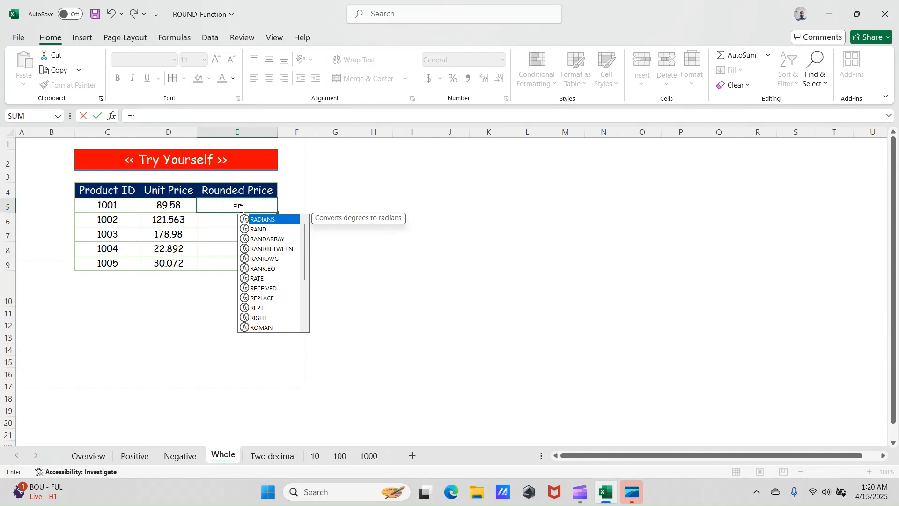
text(ound)
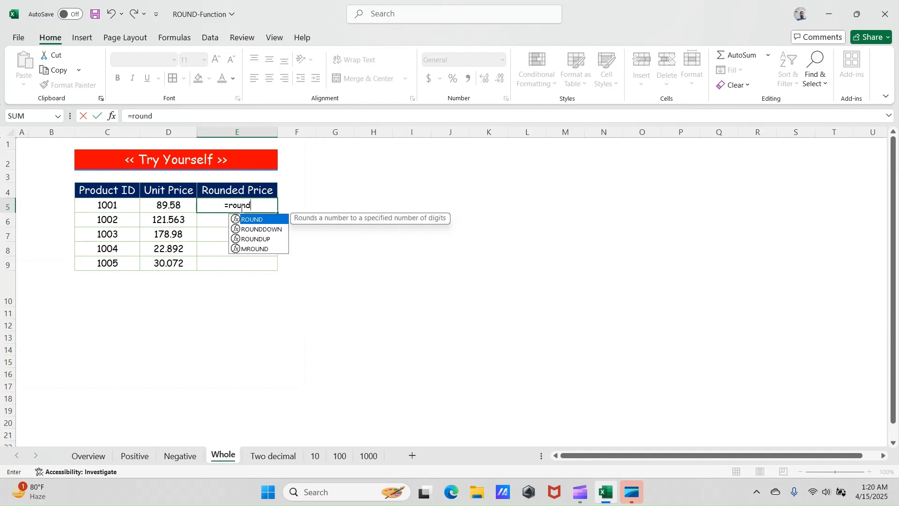
key(Tab)
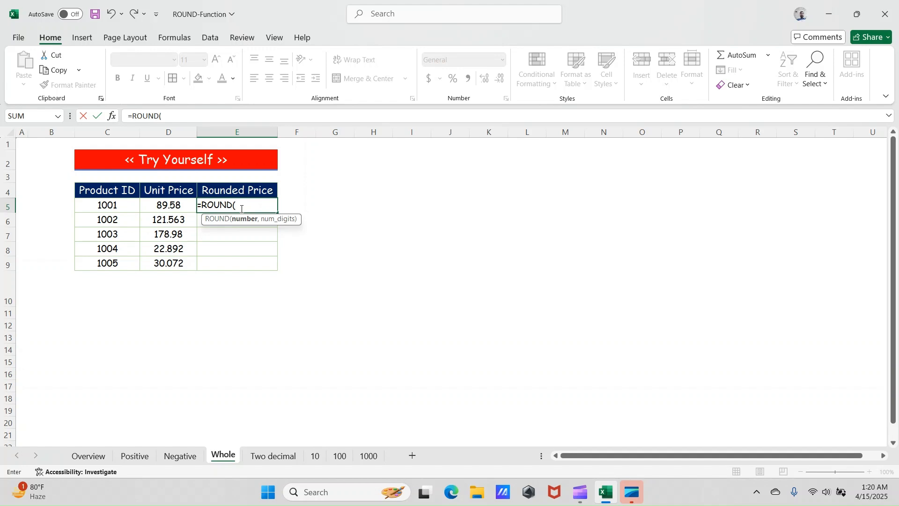
key(Left)
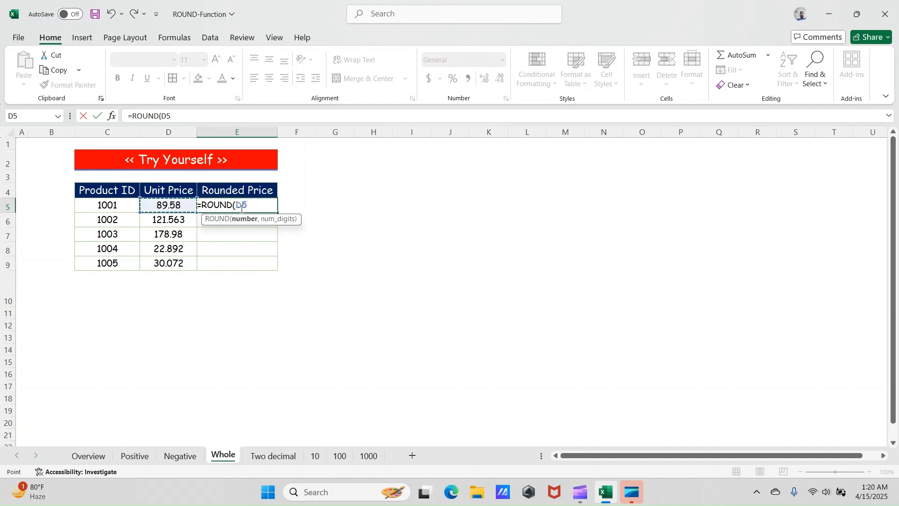
text(,)
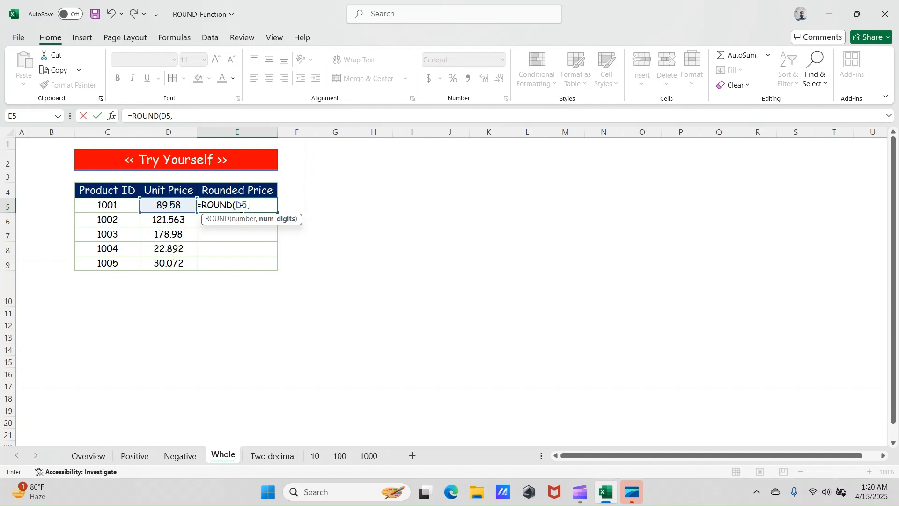
text(0))
key(Return)
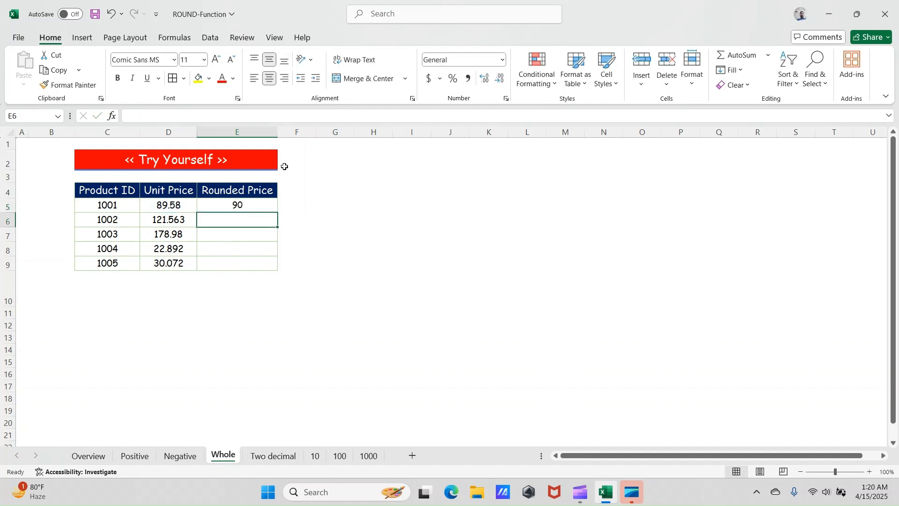
- Fill the ROUND formula from E5 down to E6 and E7 on the Whole sheet for products 1002 and 1003
click(256, 203)
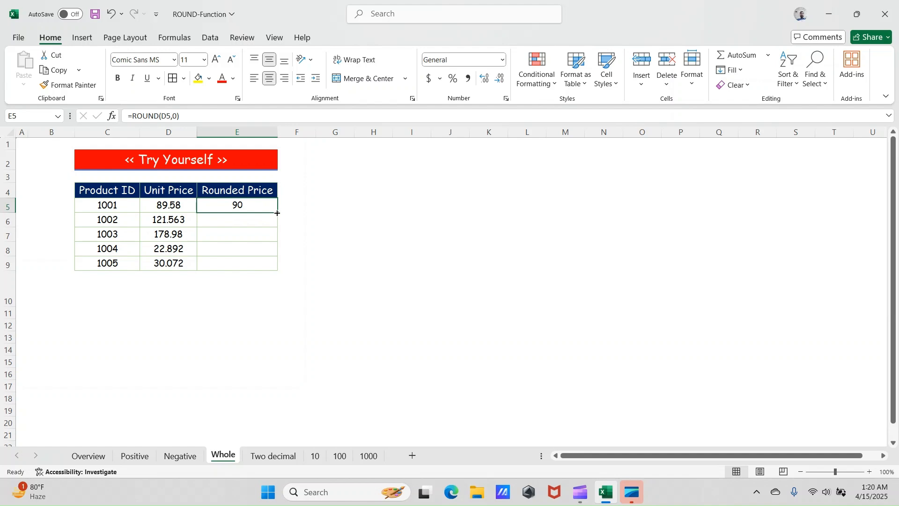
drag(277, 213, 280, 226)
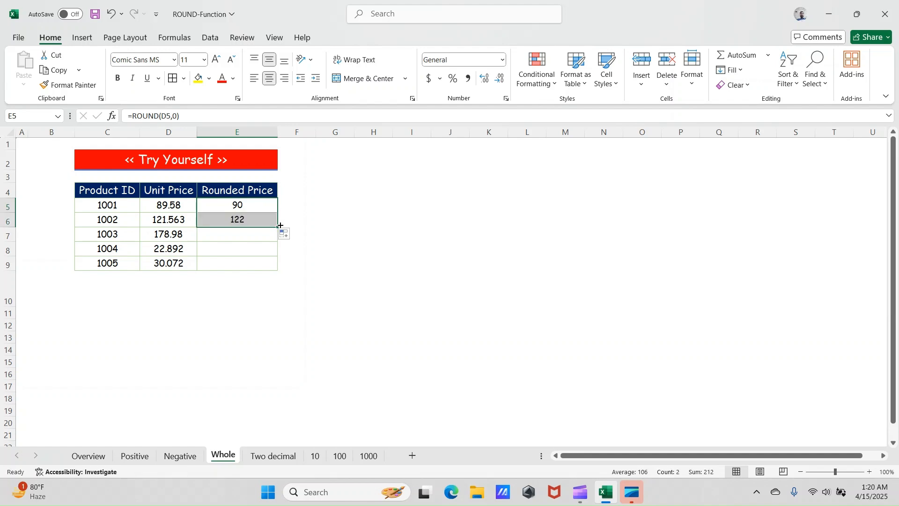
click(177, 223)
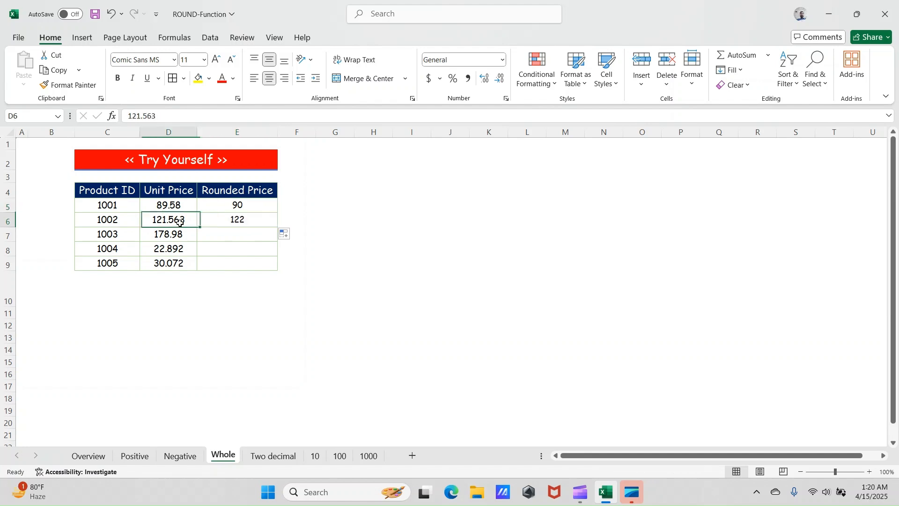
click(270, 220)
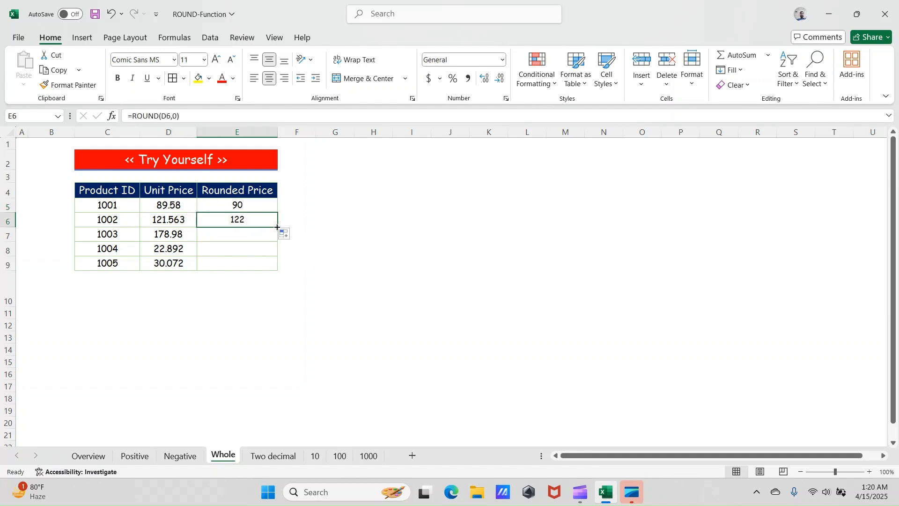
drag(277, 227, 277, 240)
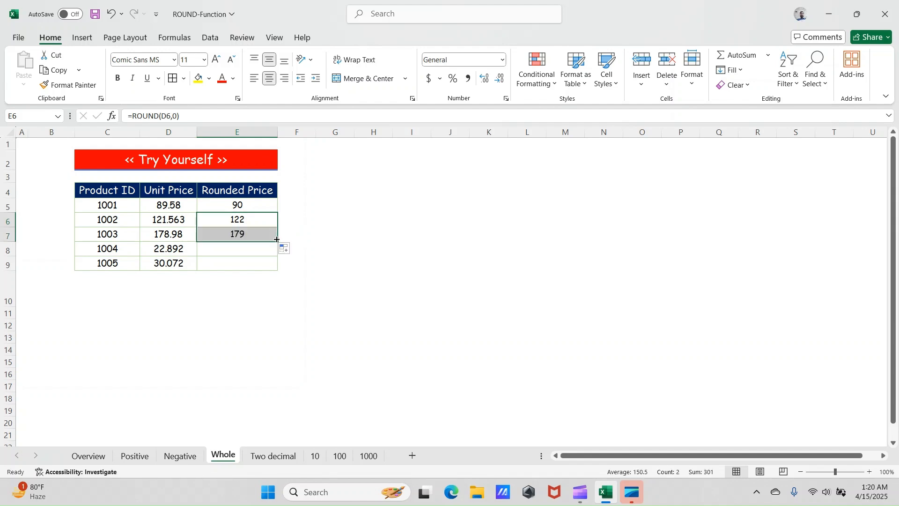
- Extend the ROUND formula from E7 down to E8 and E9 to round the unit prices of products 1004 and 1005
click(175, 247)
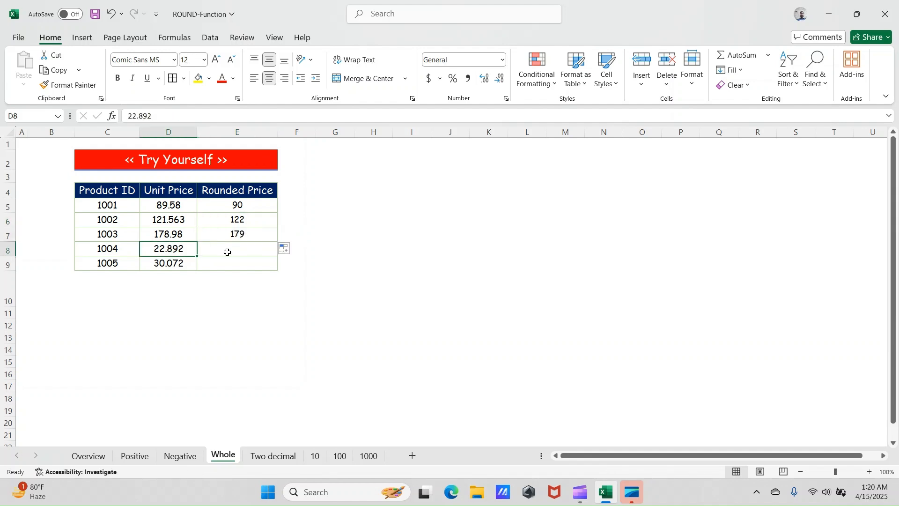
click(251, 250)
click(261, 236)
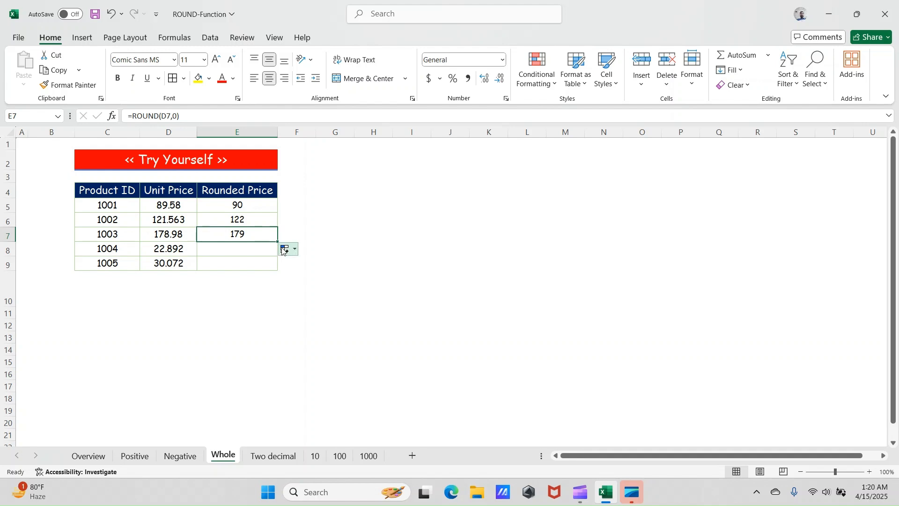
drag(277, 241, 279, 253)
click(202, 262)
click(169, 261)
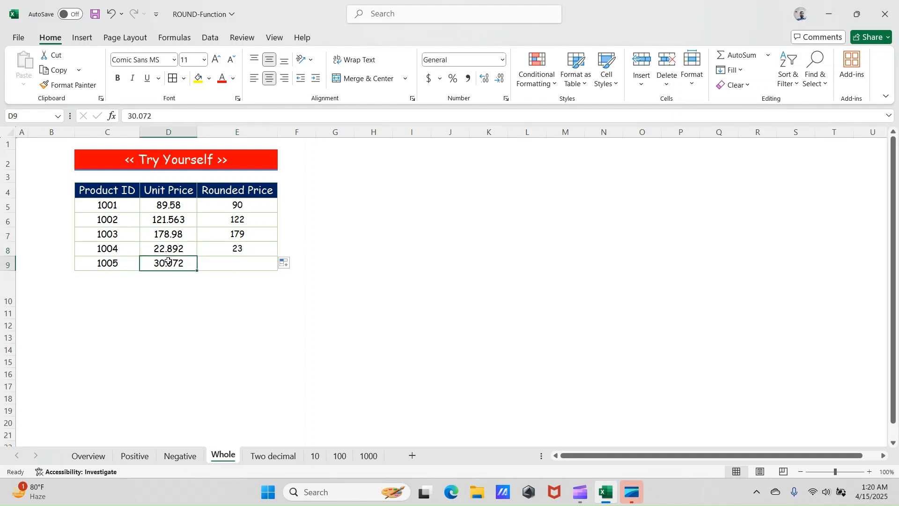
click(215, 262)
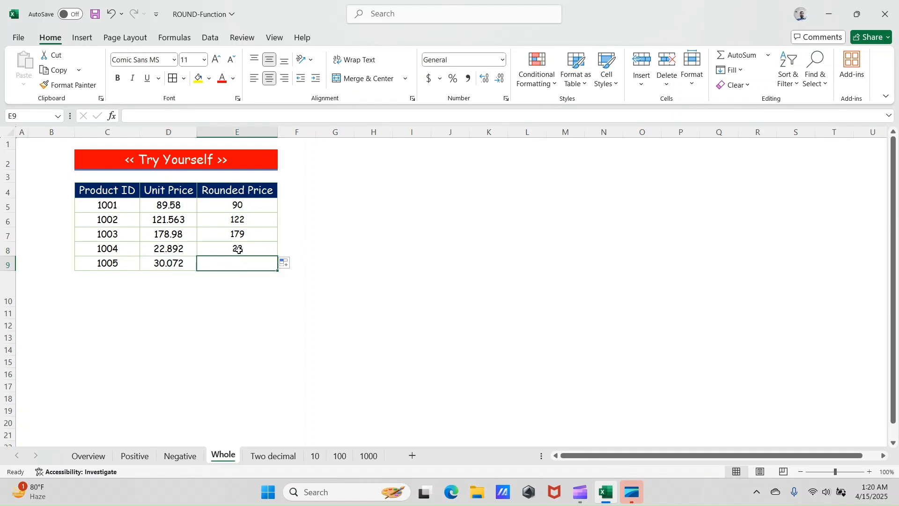
click(240, 248)
drag(278, 255, 276, 267)
click(237, 276)
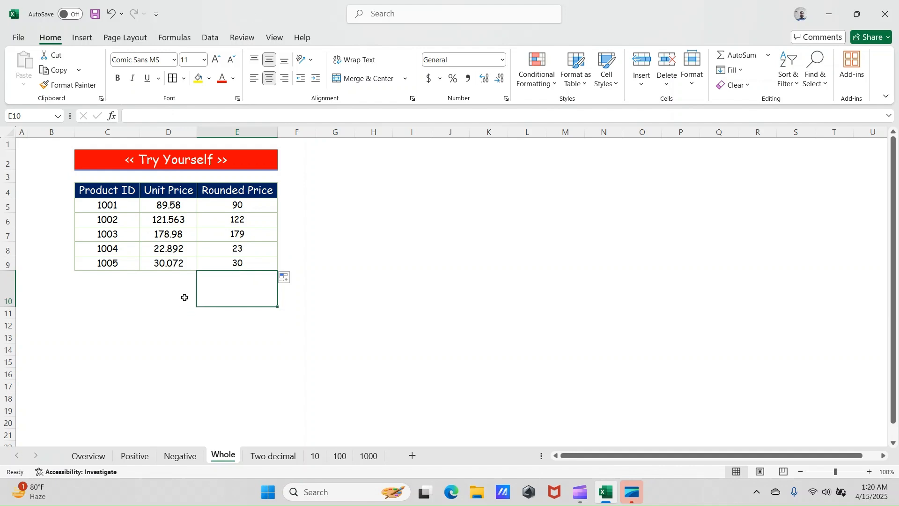
click(228, 205)
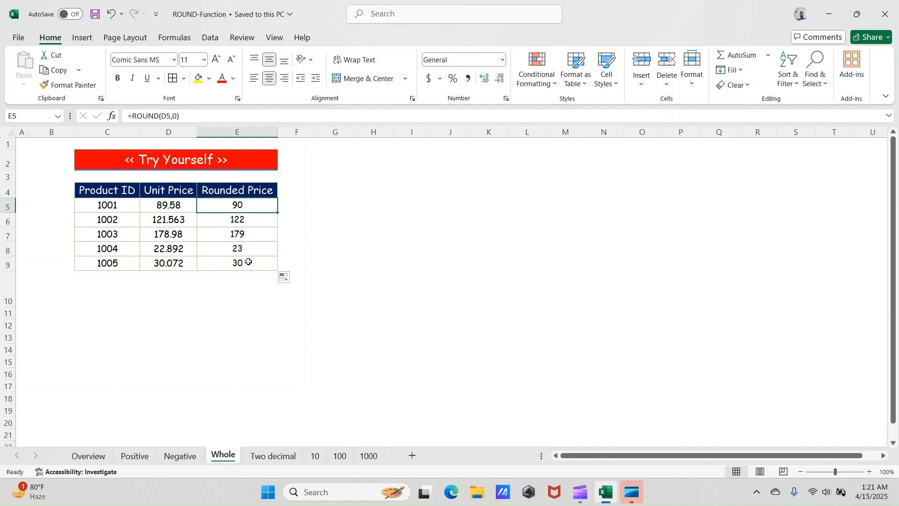
- Enter =ROUND(D5,2) in cell E5 of the Two decimal sheet to round product 1001's unit price to two decimals
click(282, 457)
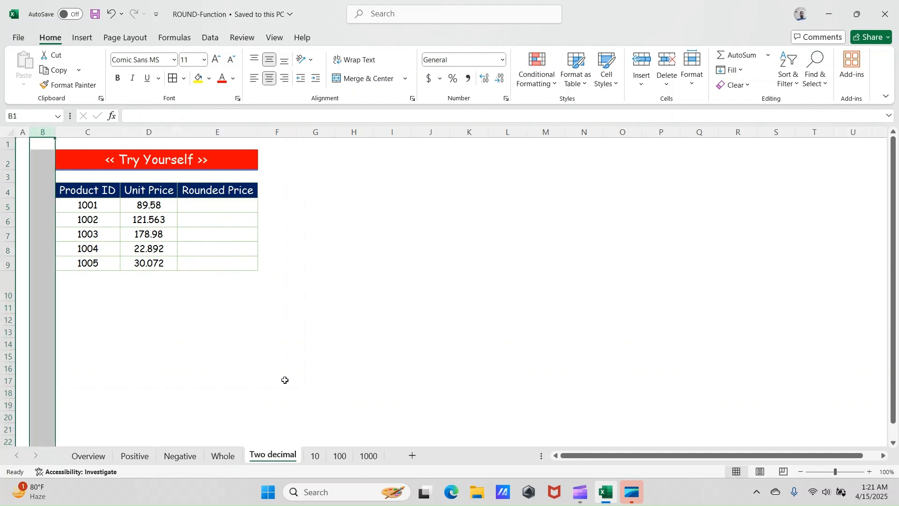
click(220, 208)
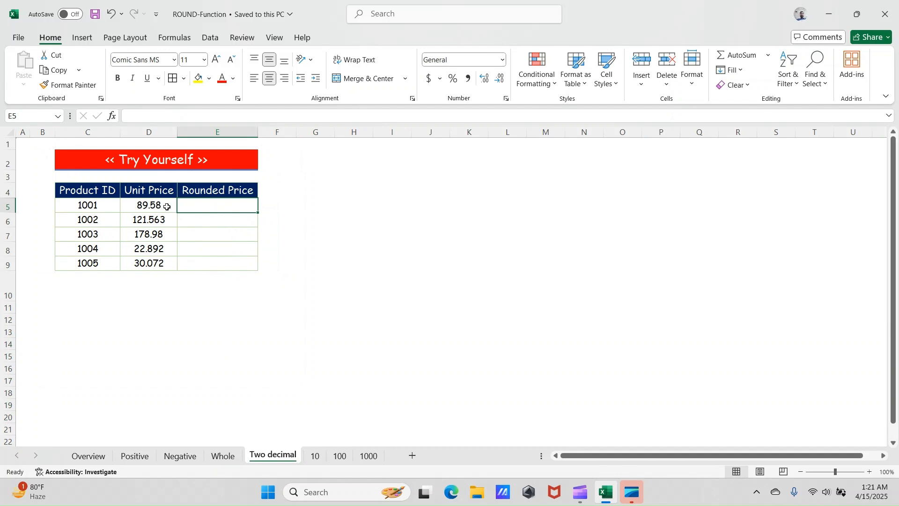
text(=)
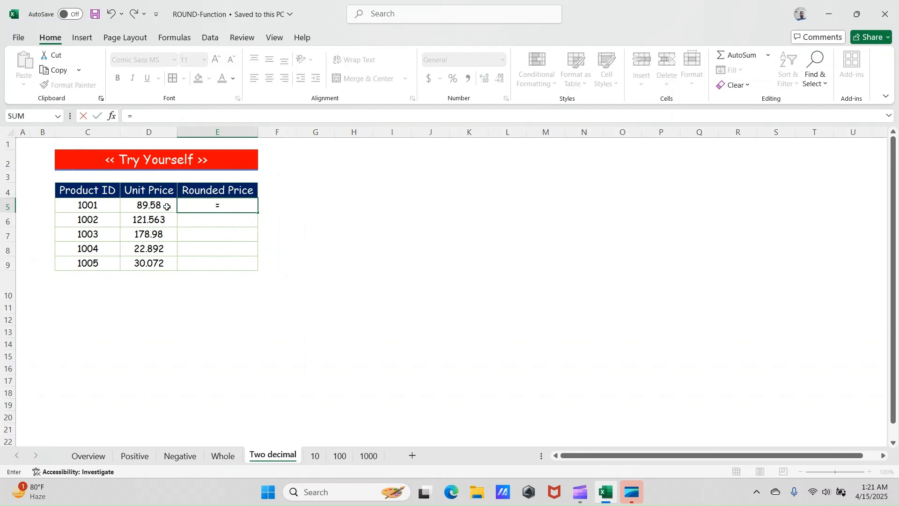
text(roun)
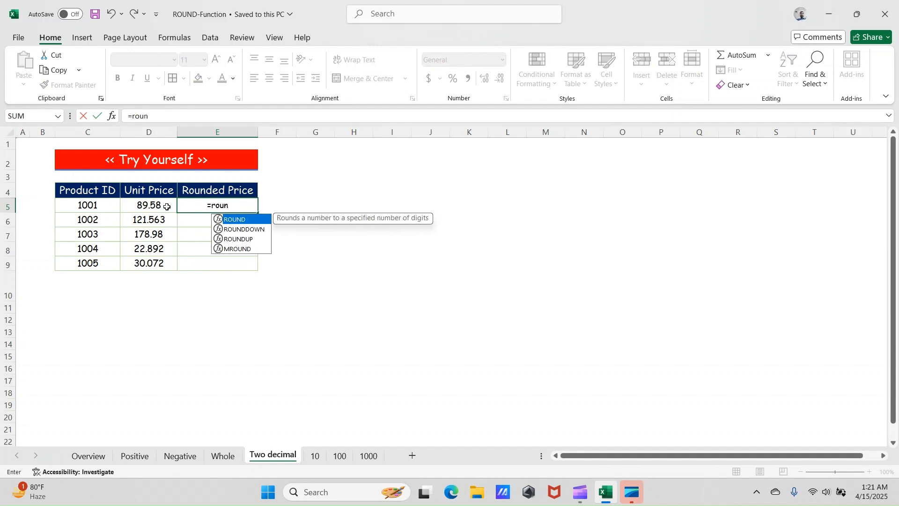
text(d)
key(Tab)
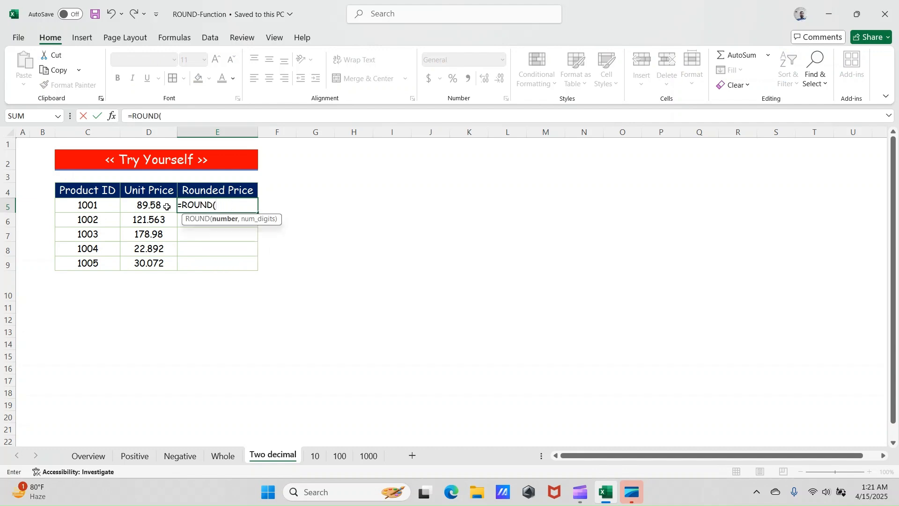
click(168, 206)
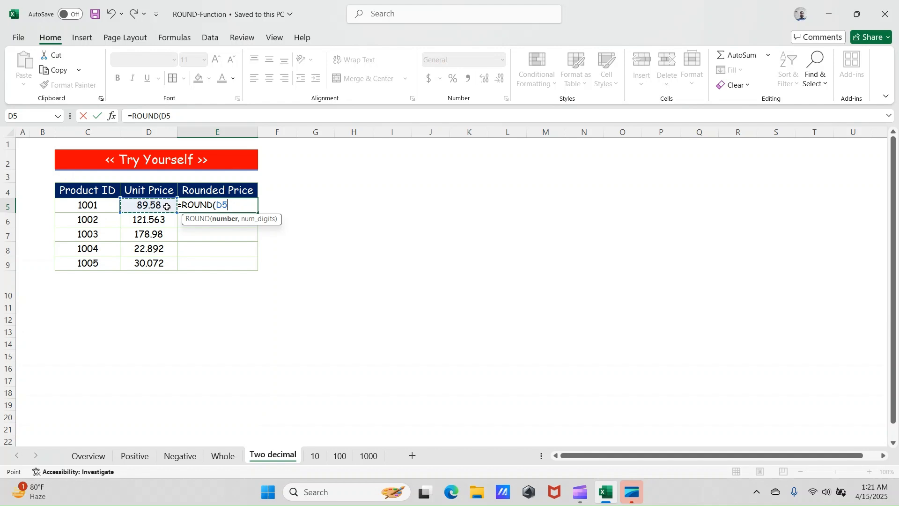
text(,2)
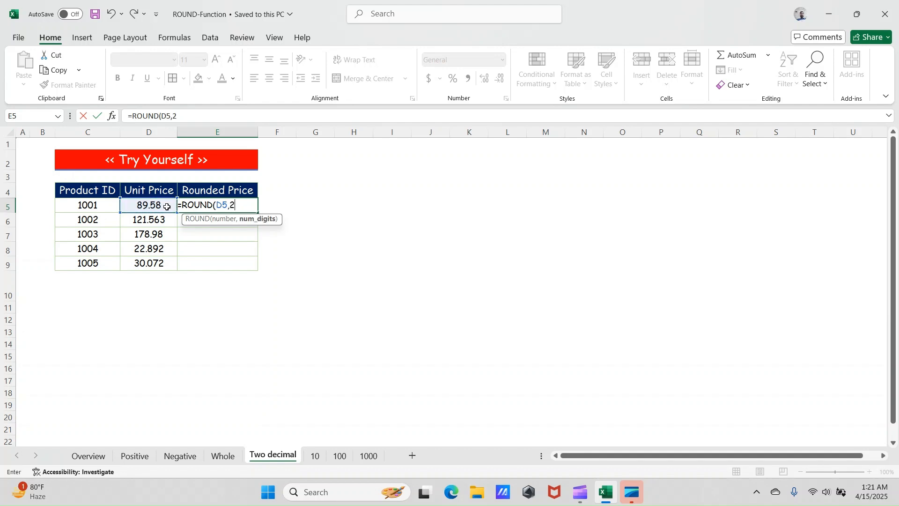
text())
key(Return)
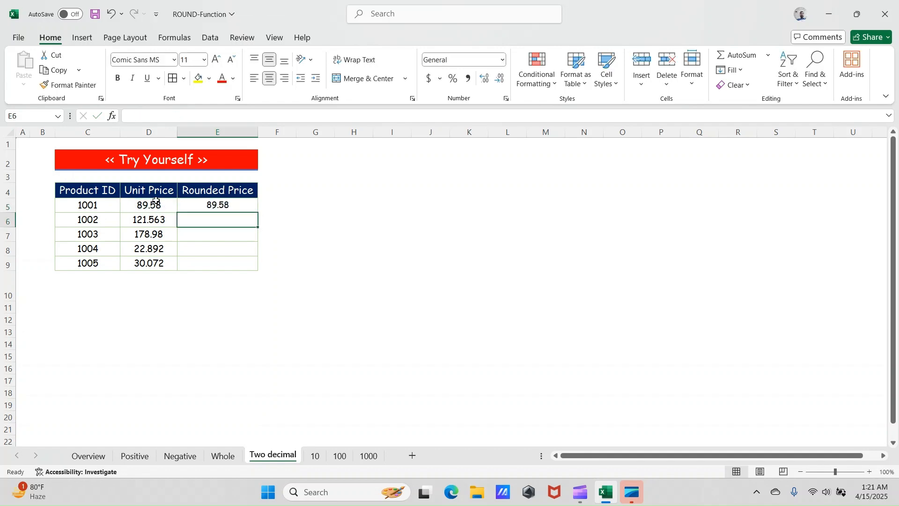
- Fill the two-decimal ROUND formula from E5 down the Rounded Price column to E9
click(233, 204)
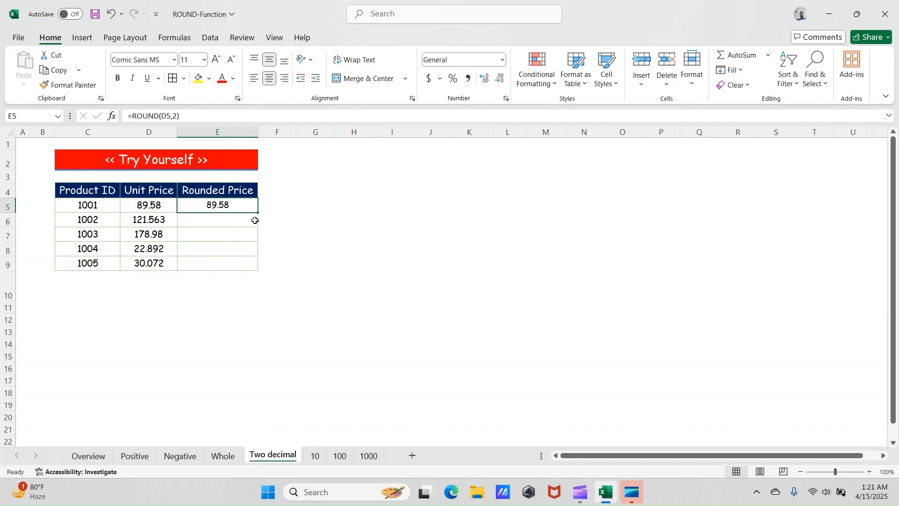
drag(257, 211, 258, 270)
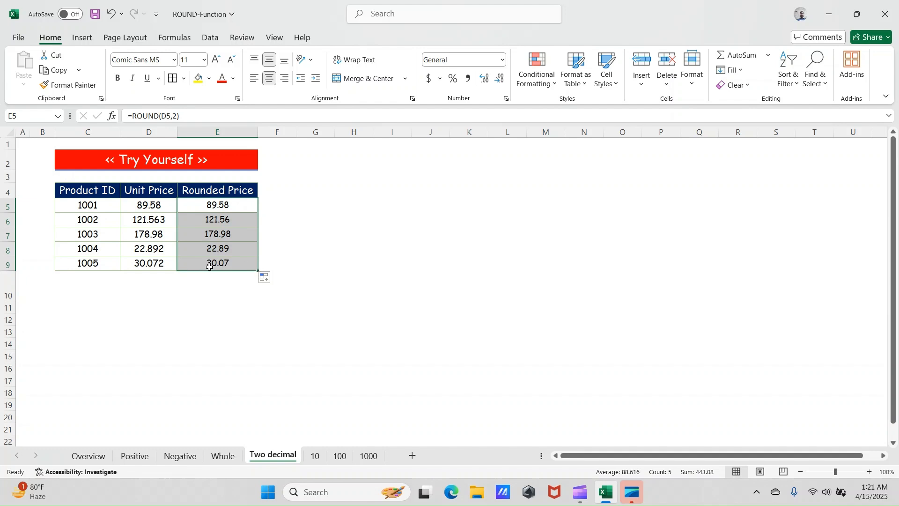
click(155, 309)
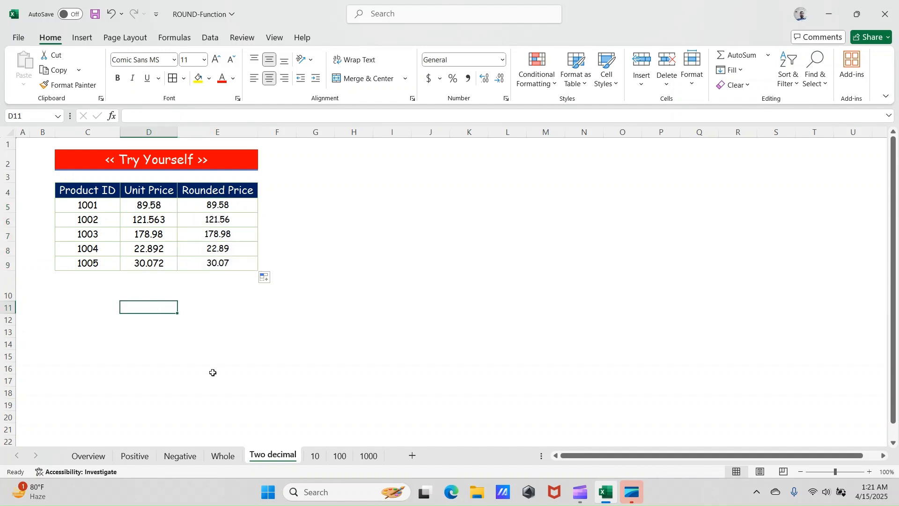
- Switch to the 10 sheet, select product 1001's Rounded Price cell, E5, and save the workbook
click(315, 456)
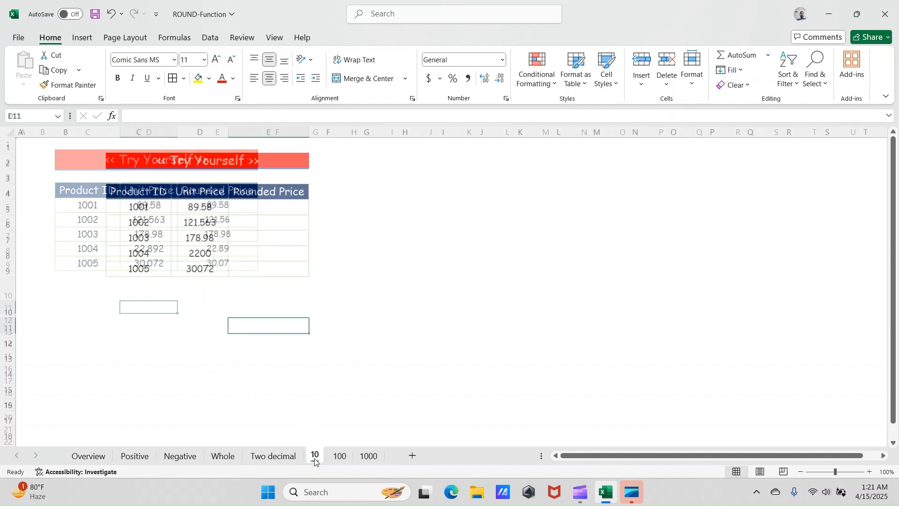
click(267, 209)
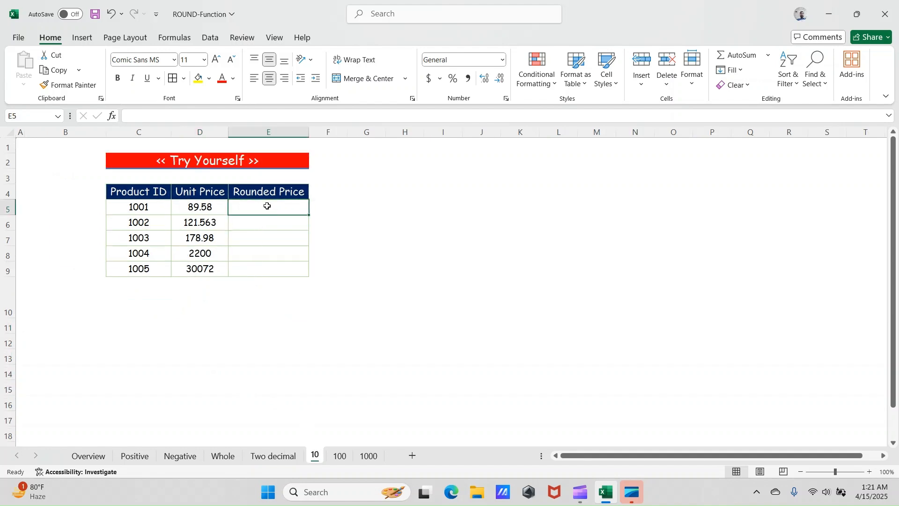
key(ctrl+s)
- Review the Num_Digits explanations on the Overview sheet and the rounding examples on the Positive, Negative and Whole sheets
click(89, 456)
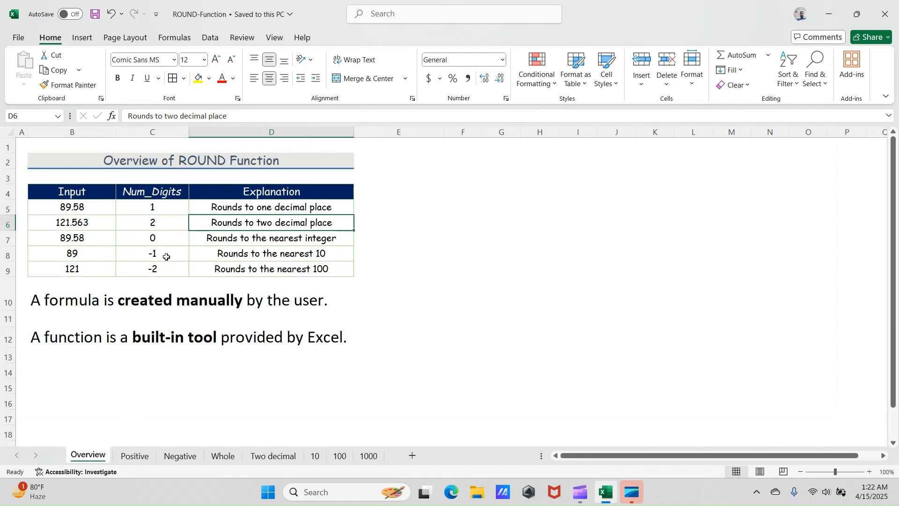
click(135, 457)
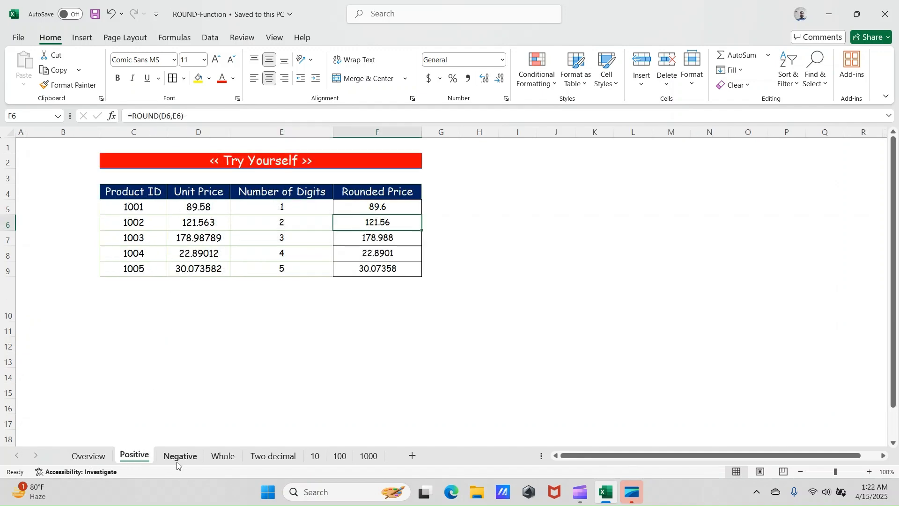
click(178, 462)
click(223, 462)
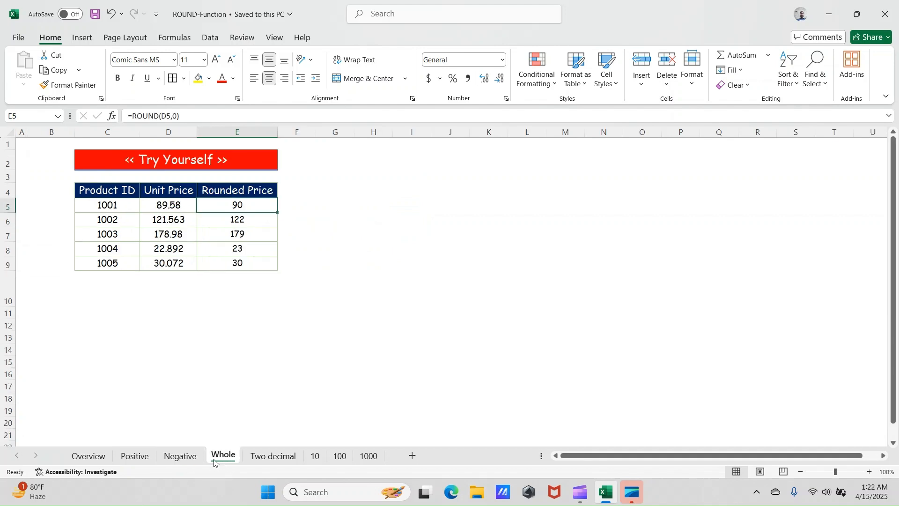
click(89, 457)
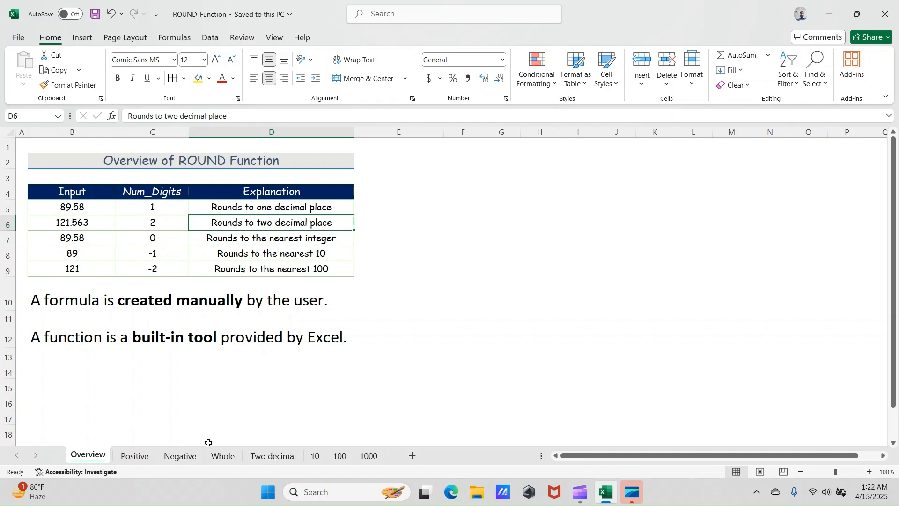
click(177, 457)
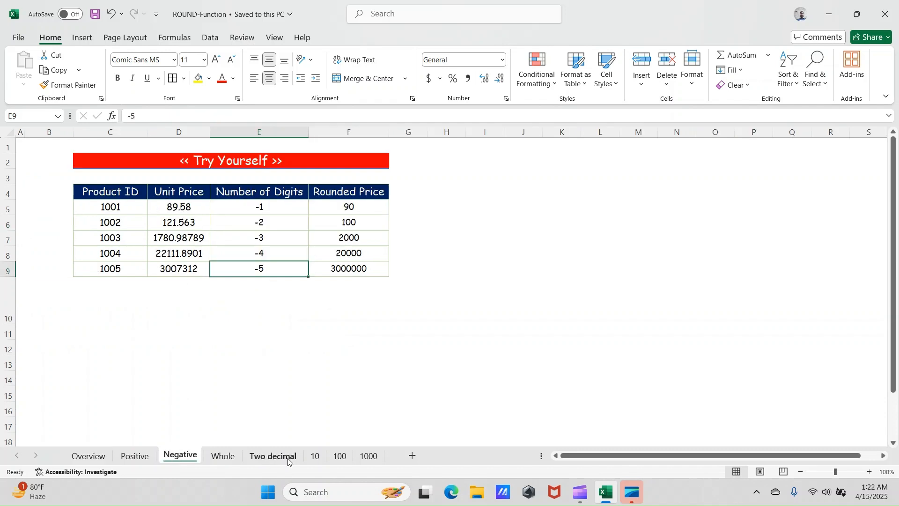
- On the 10 sheet, enter =ROUND(D5,-1) in cell E5 and fill it down the Rounded Price column to E9
click(315, 457)
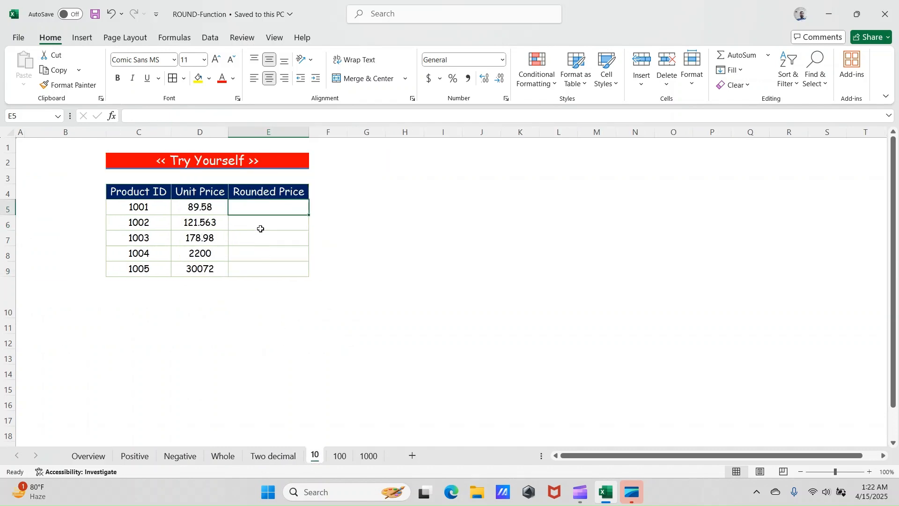
text(=)
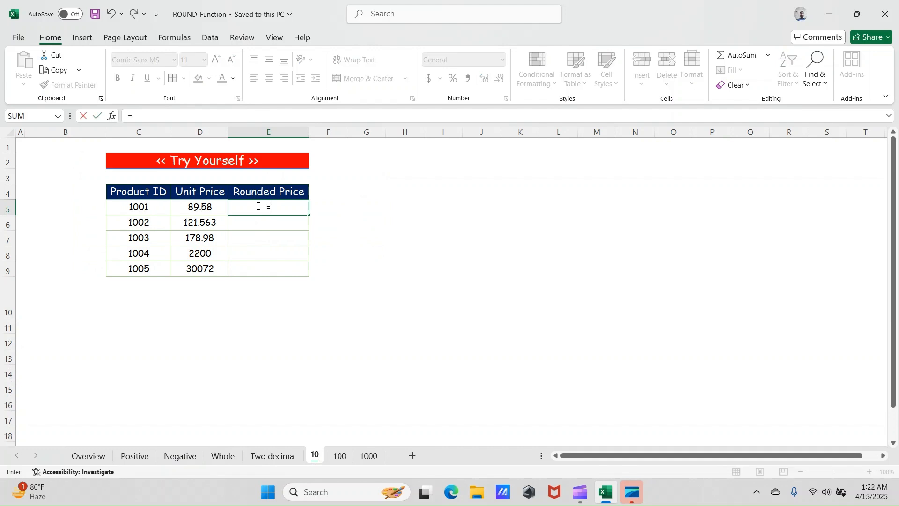
text(r)
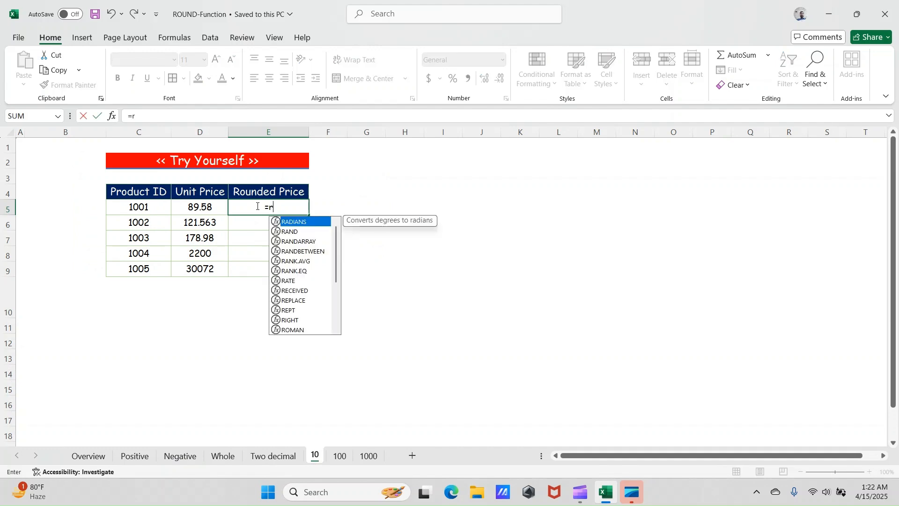
text(oun)
key(Tab)
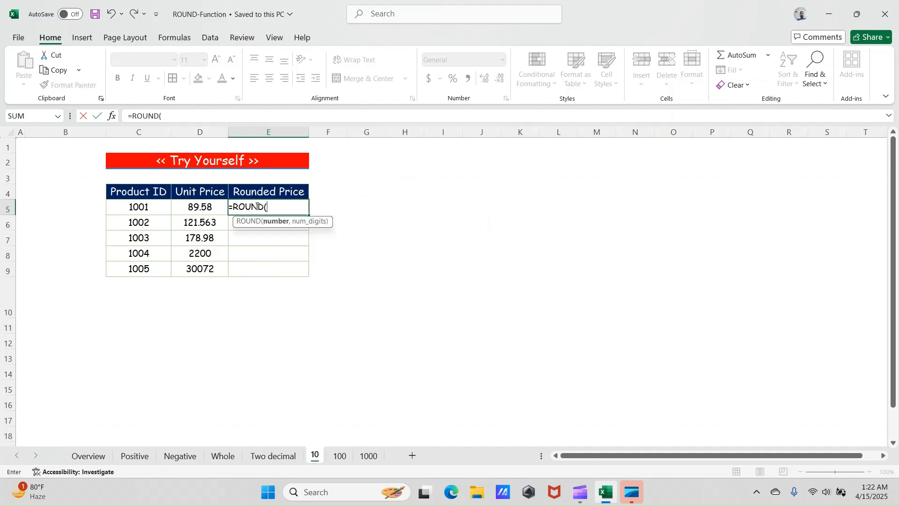
key(Left)
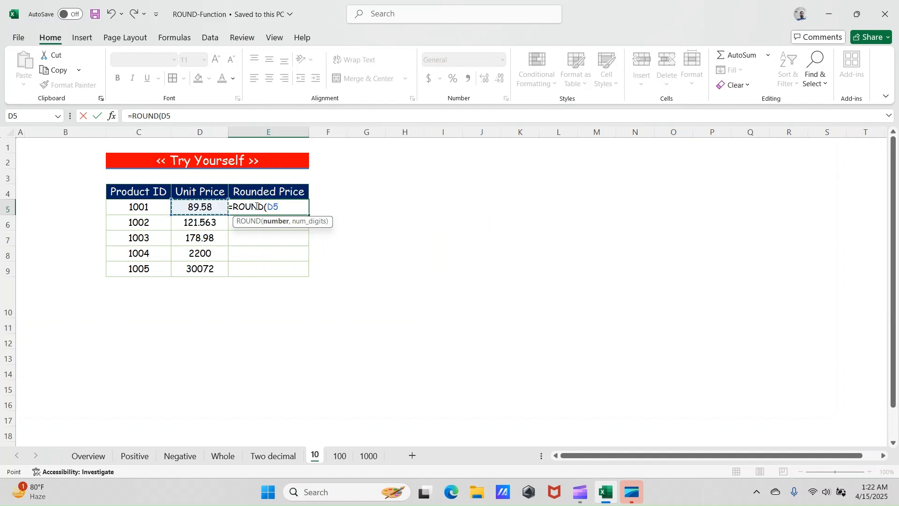
text(,)
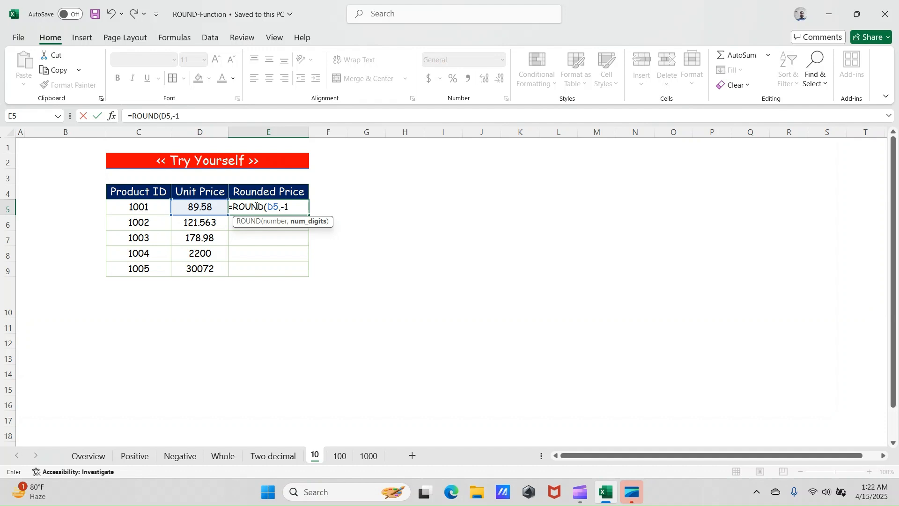
text(-1))
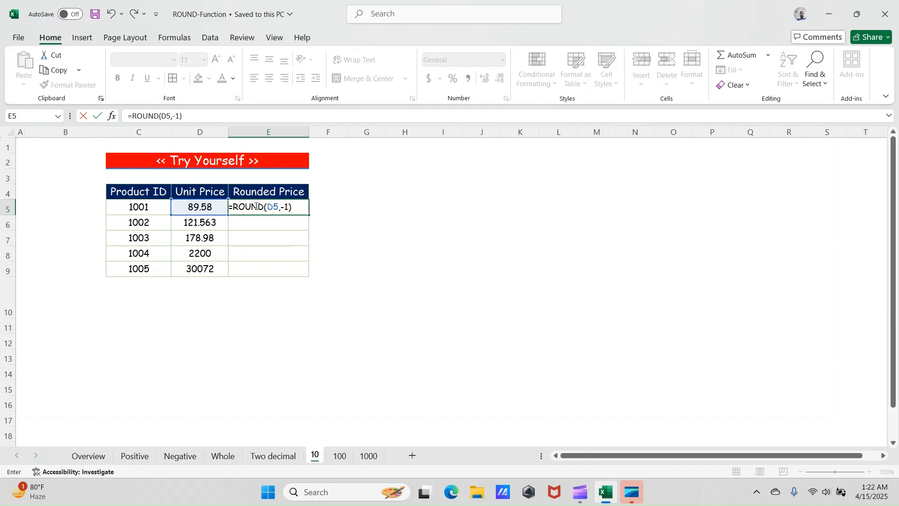
key(Return)
click(255, 206)
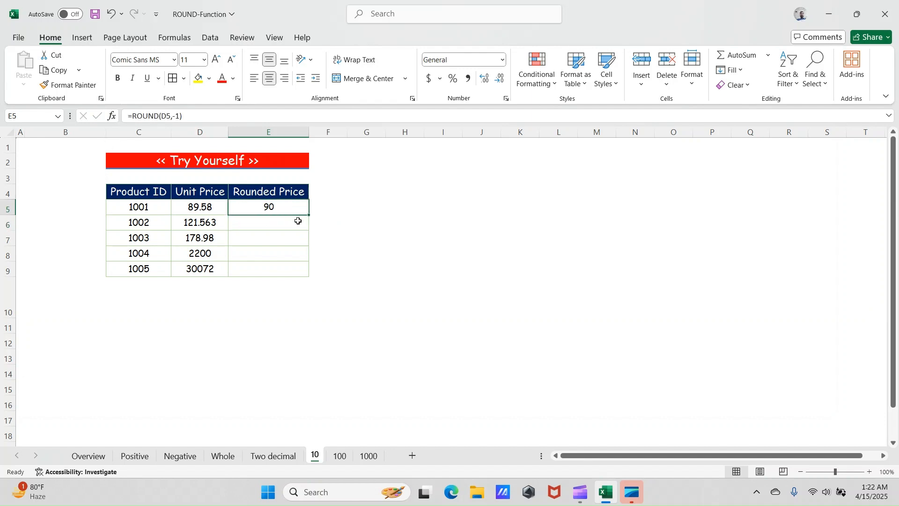
drag(310, 215, 306, 272)
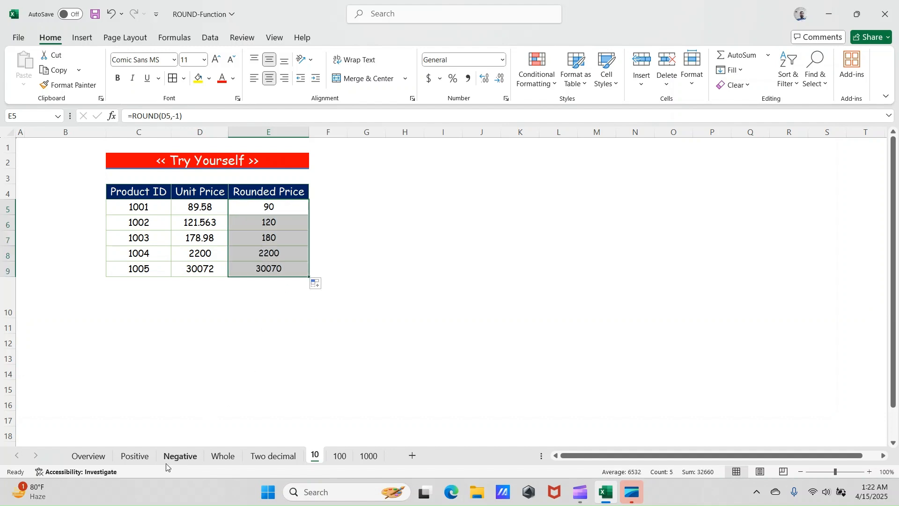
- Compare the 10 sheet's rounded prices with the Negative sheet's digit examples and the Overview sheet's Num_Digits explanations
click(178, 463)
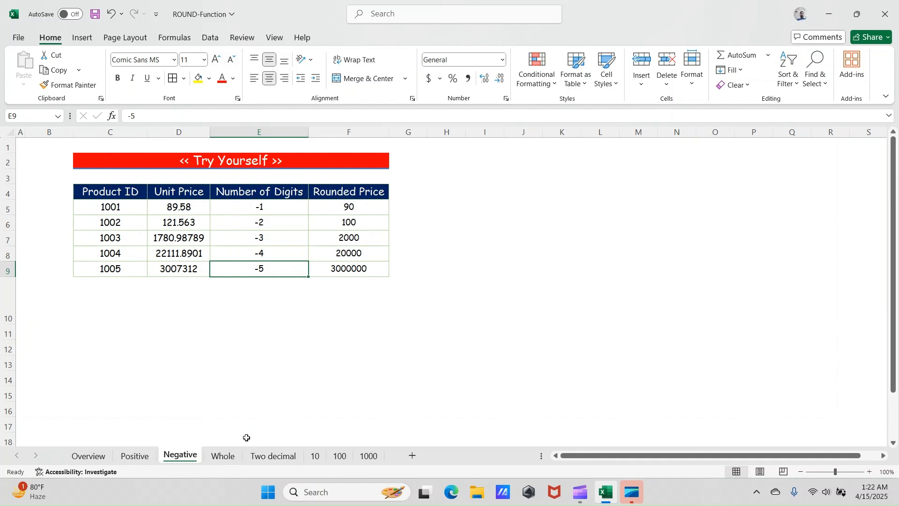
click(273, 235)
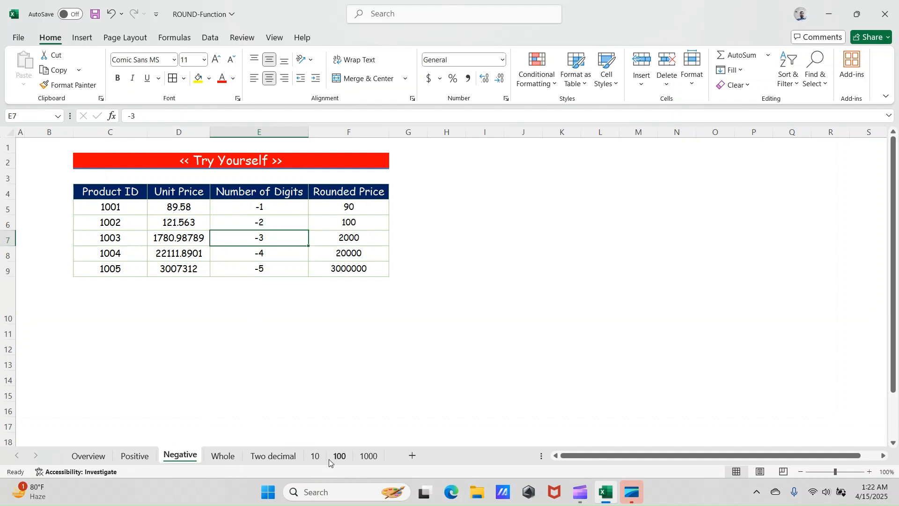
click(307, 454)
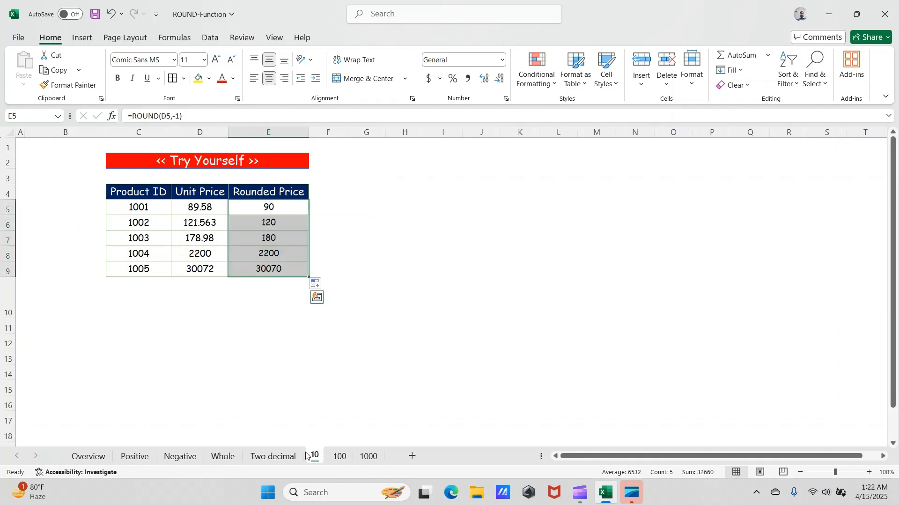
click(189, 457)
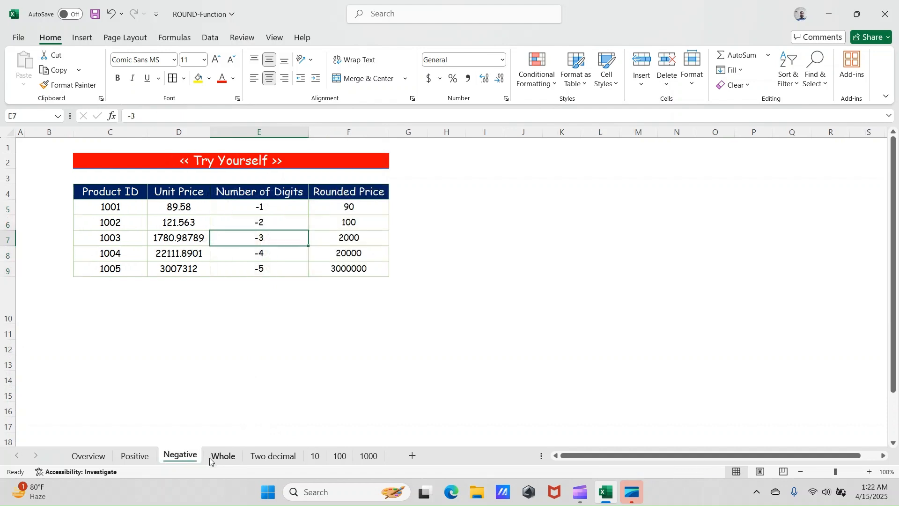
click(316, 462)
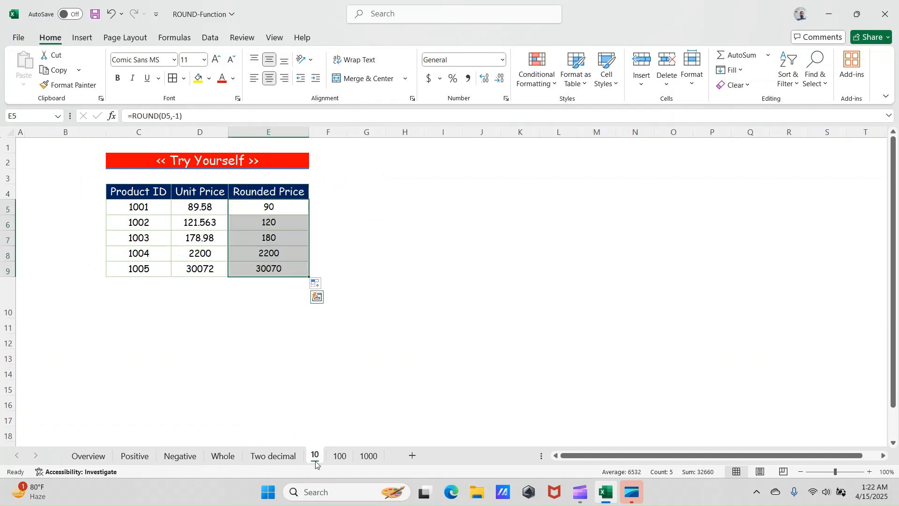
click(245, 226)
click(259, 204)
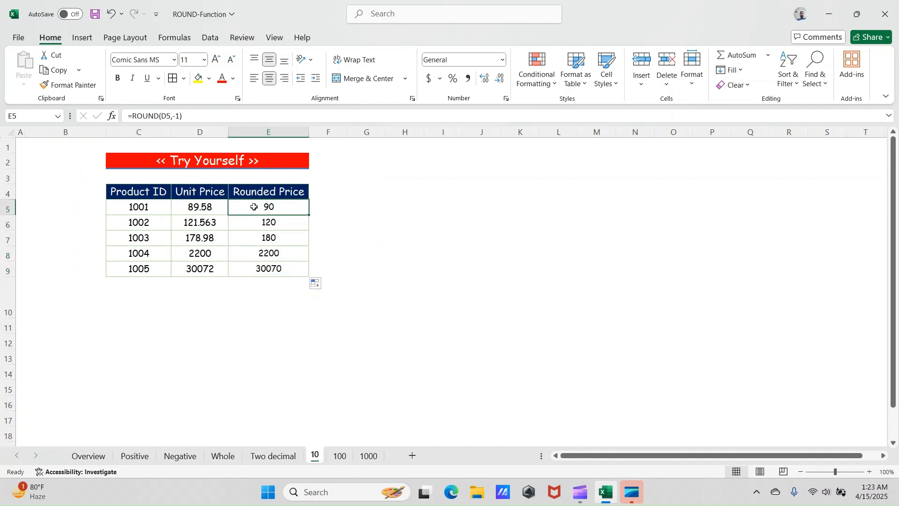
click(97, 459)
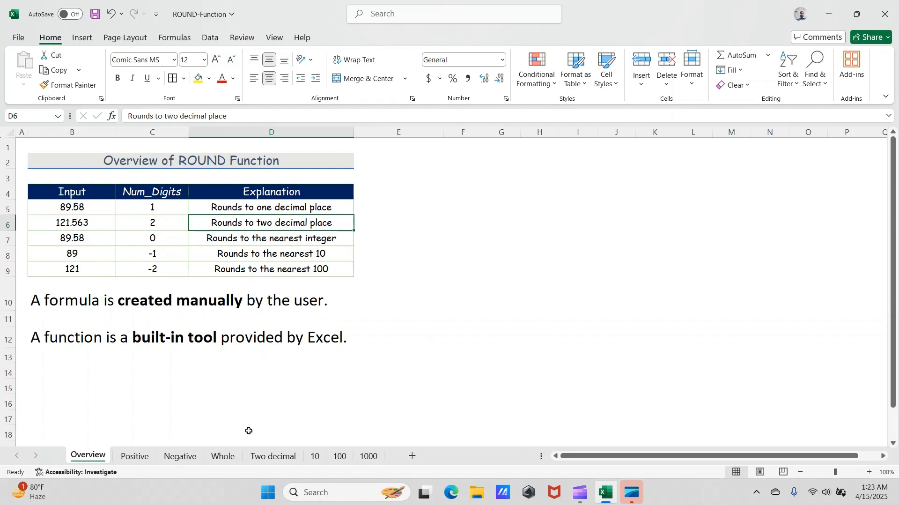
click(316, 458)
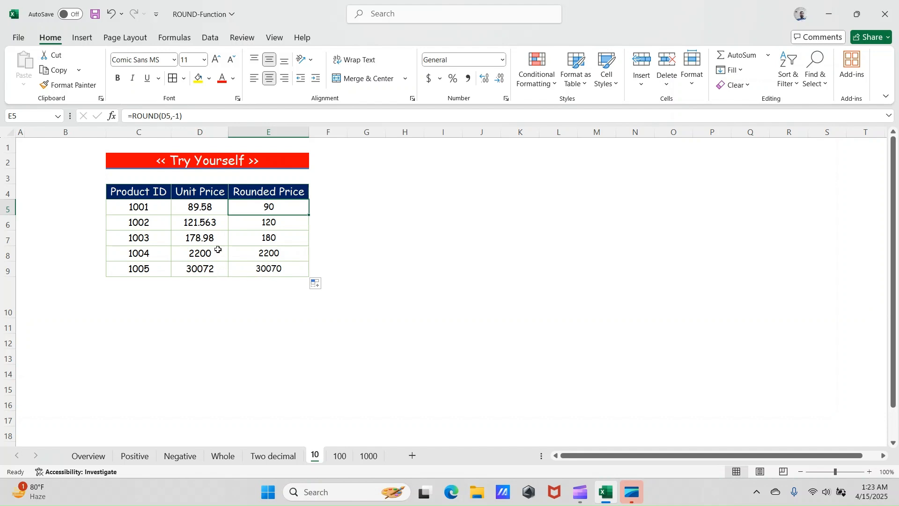
- Compare the unit prices of products 1002 to 1005 with their rounded prices on the 10 sheet
click(222, 223)
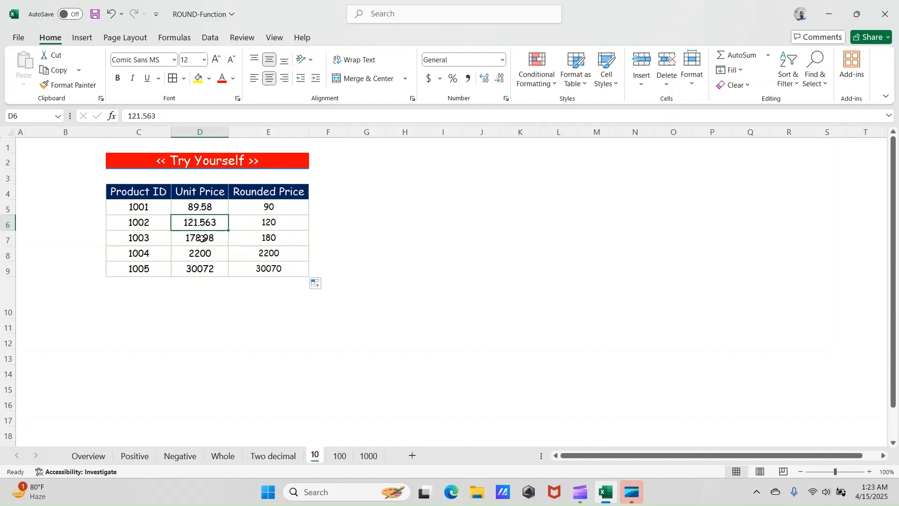
click(283, 227)
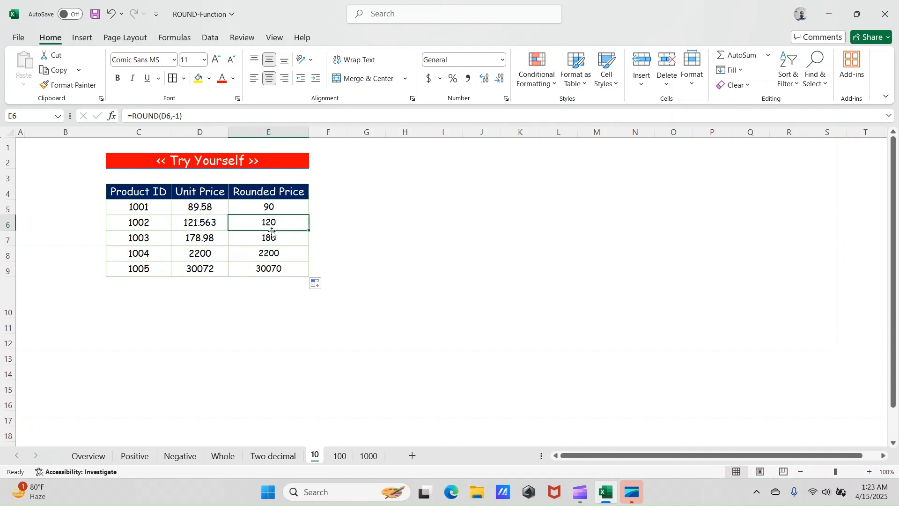
click(198, 243)
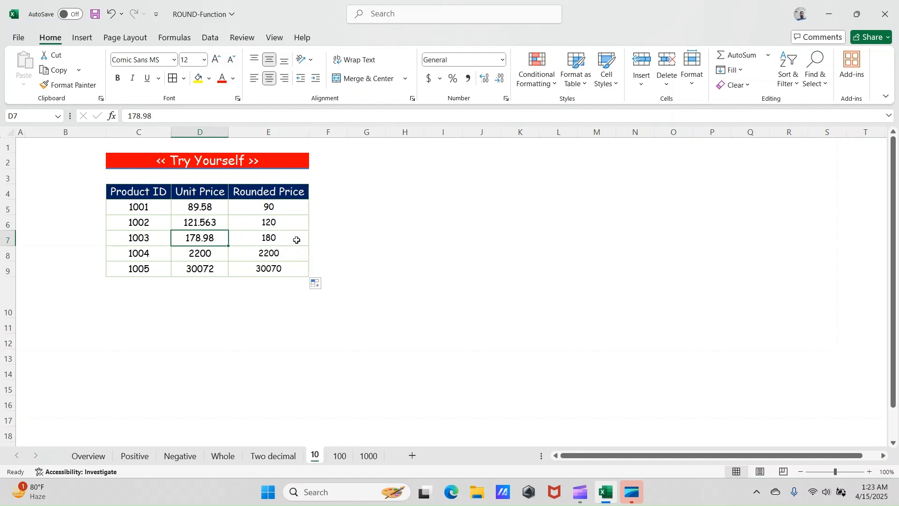
click(205, 257)
click(282, 260)
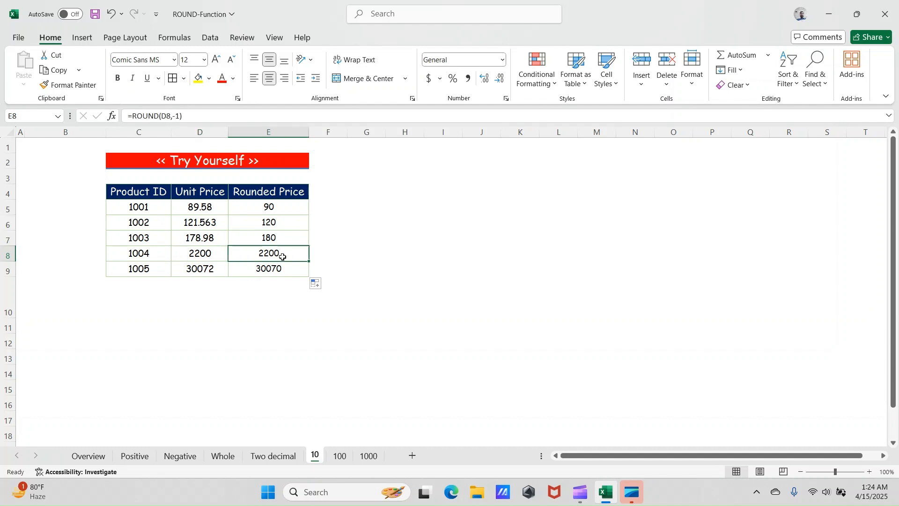
click(215, 273)
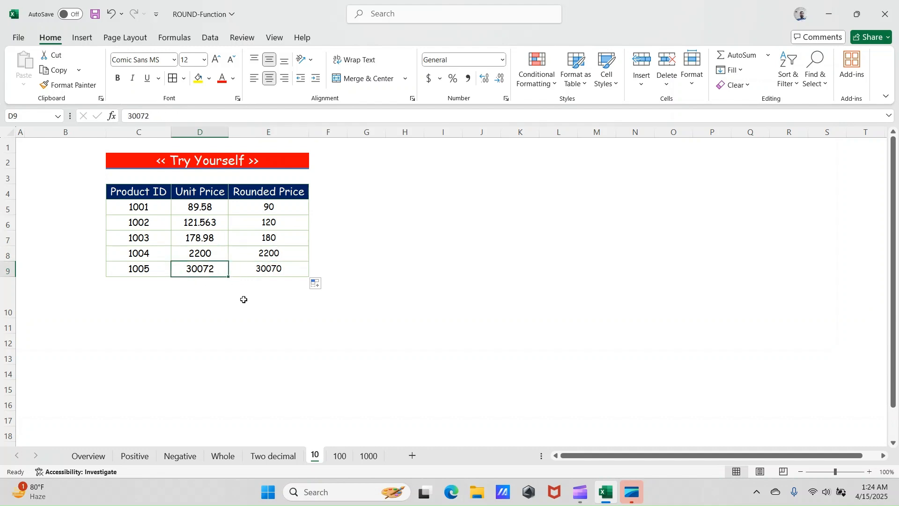
- On the 100 sheet, enter =ROUND(D5,-100) in cell E5 and fill it down the Rounded Price column to E9
click(347, 458)
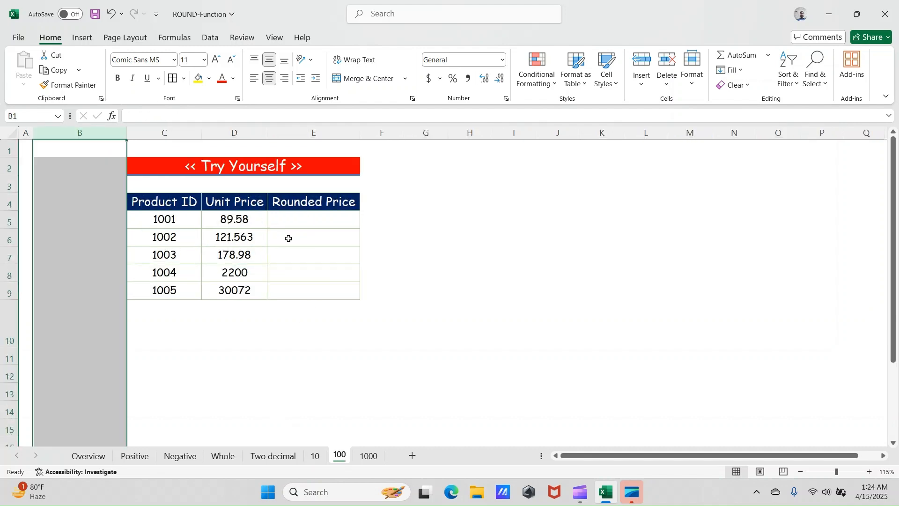
click(299, 224)
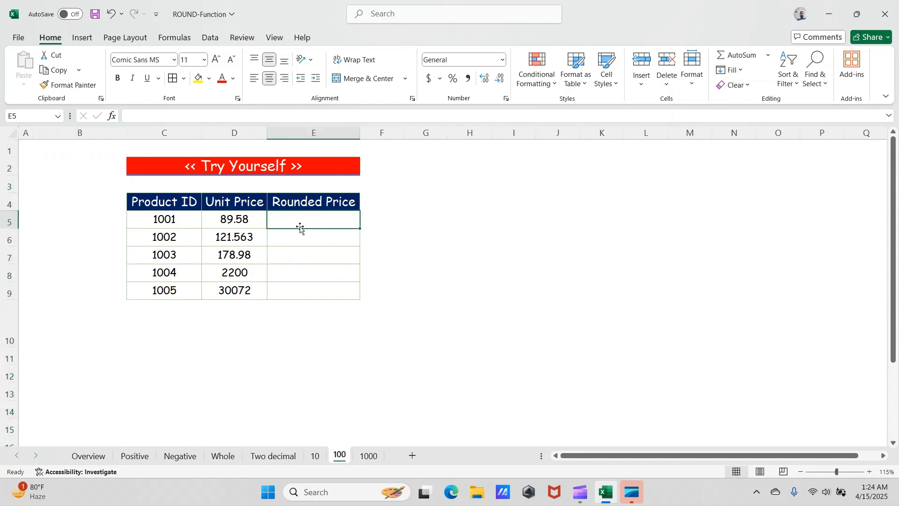
text(=)
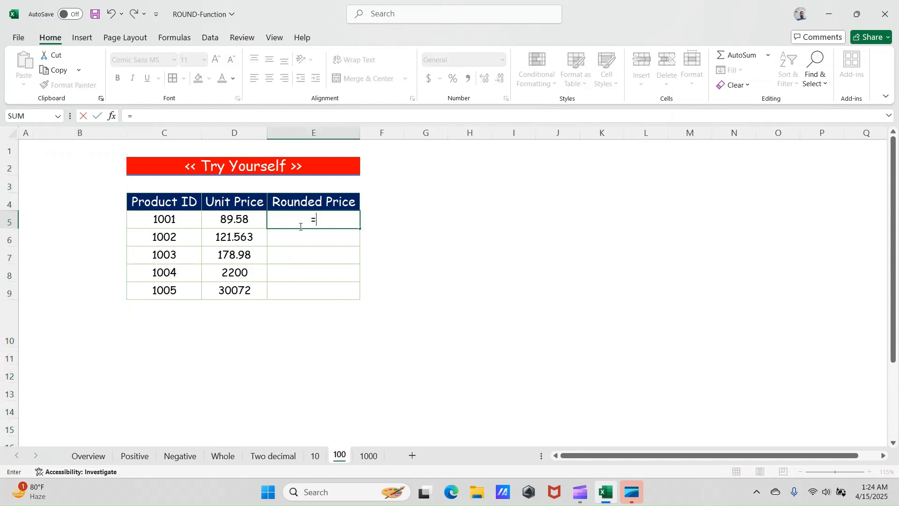
text(round)
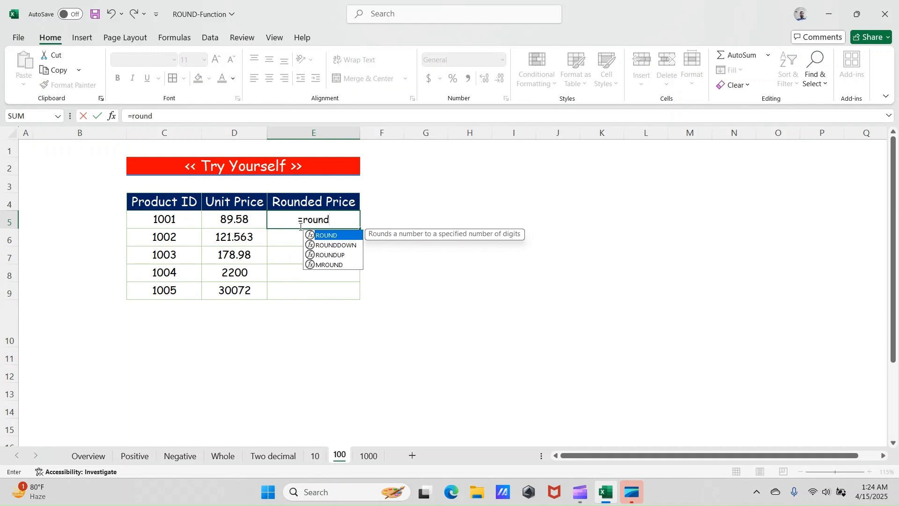
key(Tab)
key(Left)
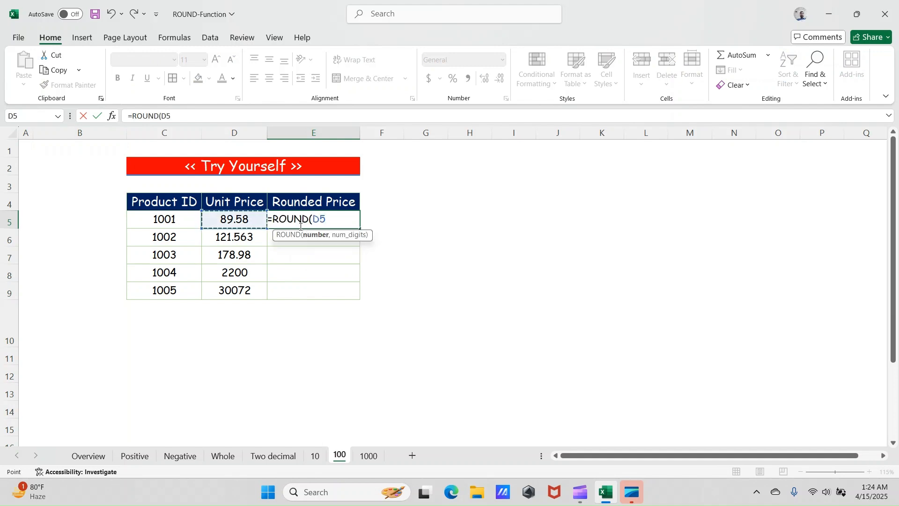
text(,-100)
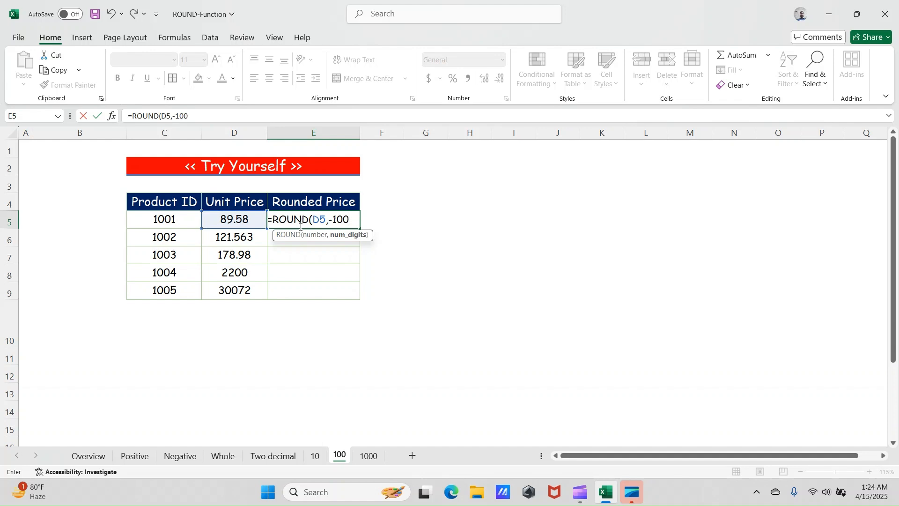
text())
key(Return)
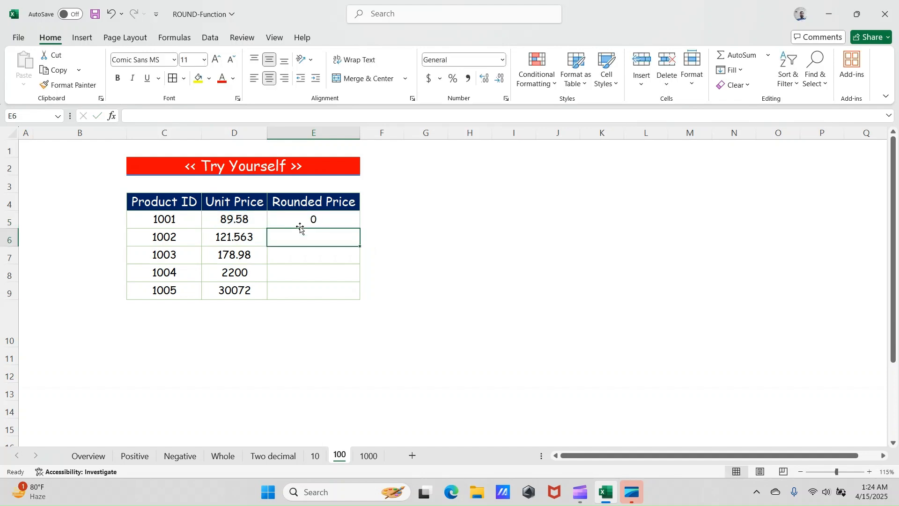
click(300, 226)
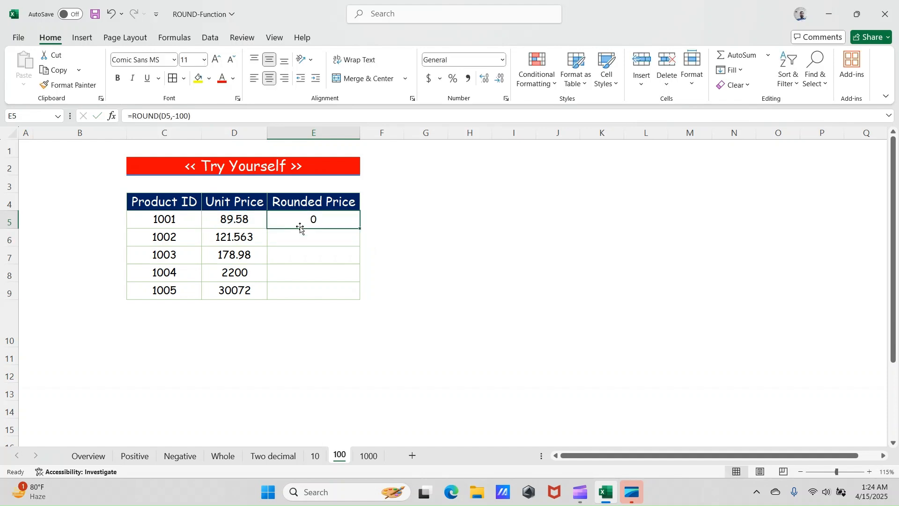
double_click(359, 230)
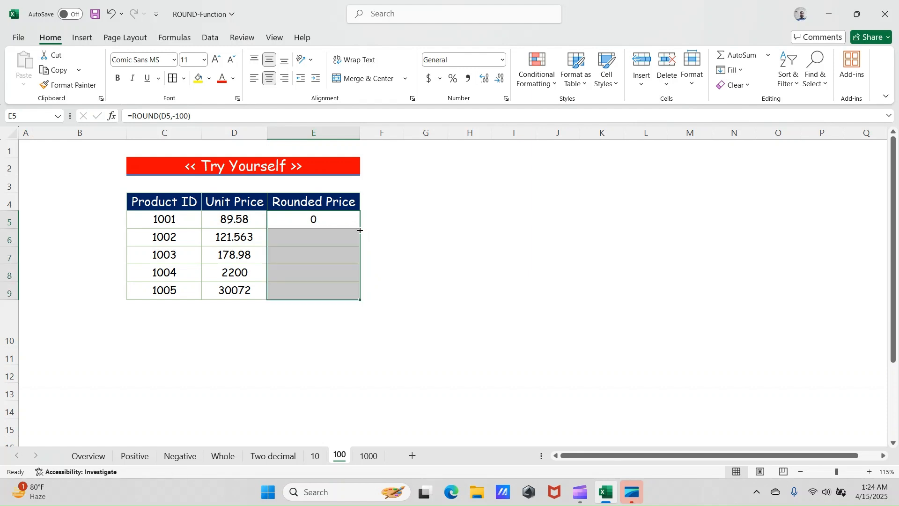
- Inspect the ROUND formulas for products 1001 to 1003 in the 100 sheet's Rounded Price column
click(330, 218)
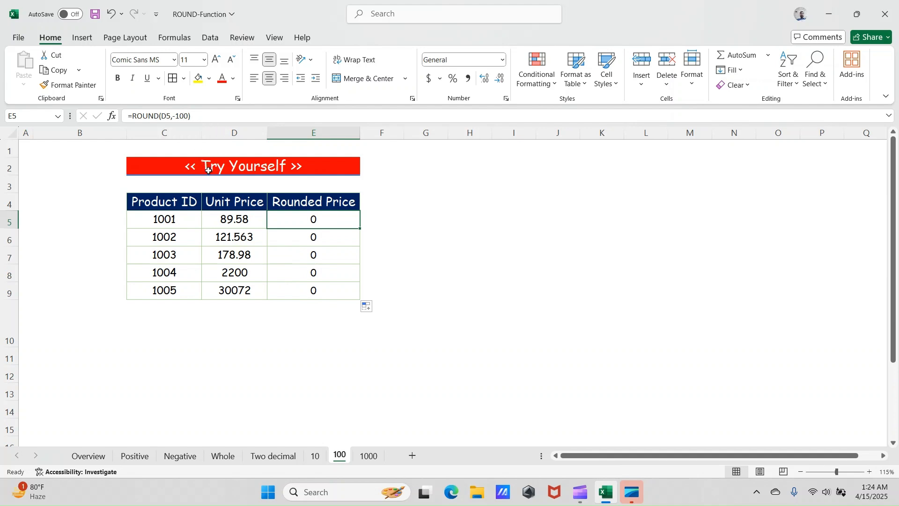
click(188, 117)
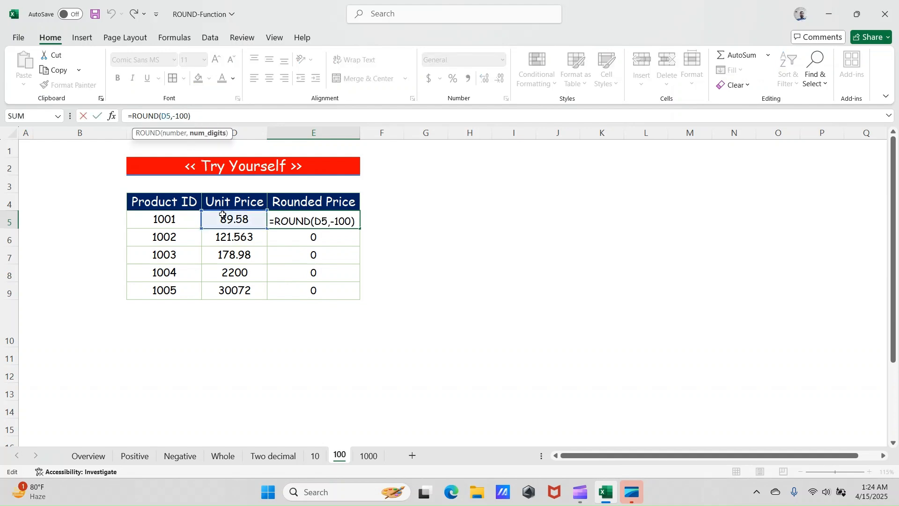
click(247, 236)
click(304, 238)
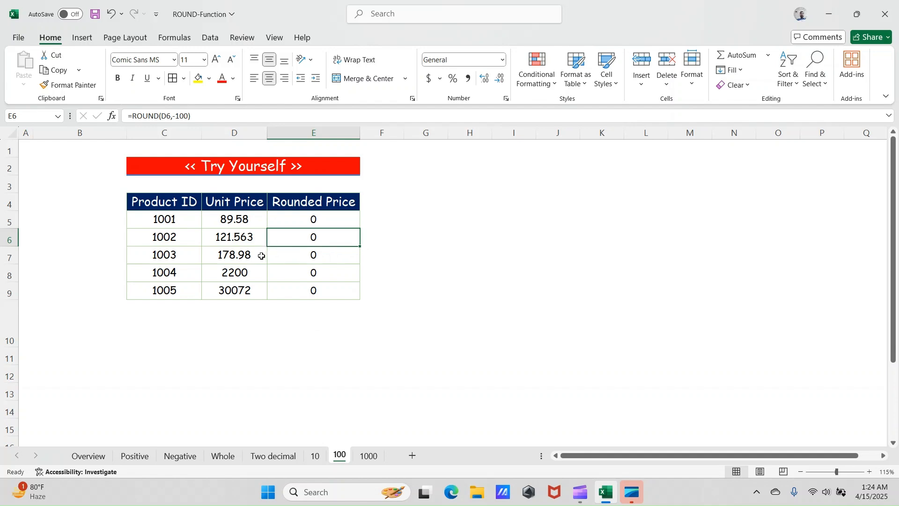
click(301, 225)
click(297, 261)
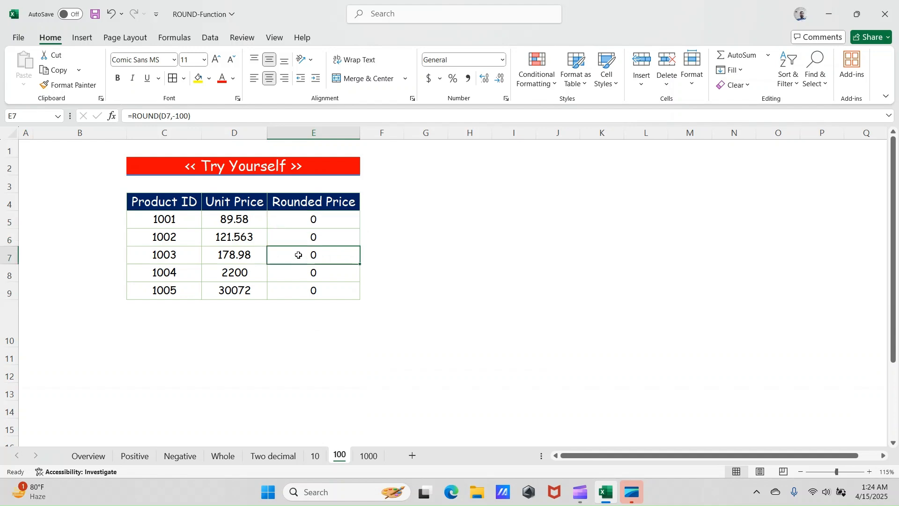
- Compare the ROUND formula in E5 on the 100 sheet with the formula in E6 on the 10 sheet
click(308, 230)
click(310, 224)
click(259, 227)
click(320, 223)
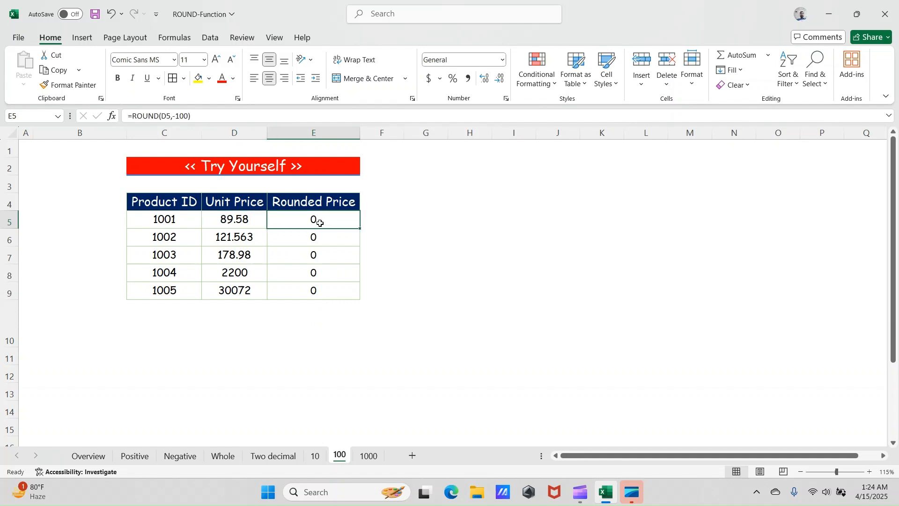
key(F2)
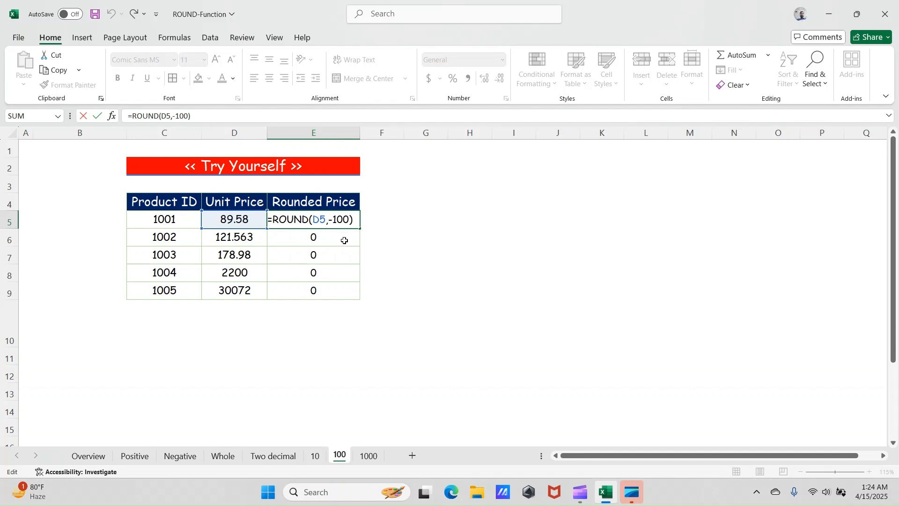
key(Return)
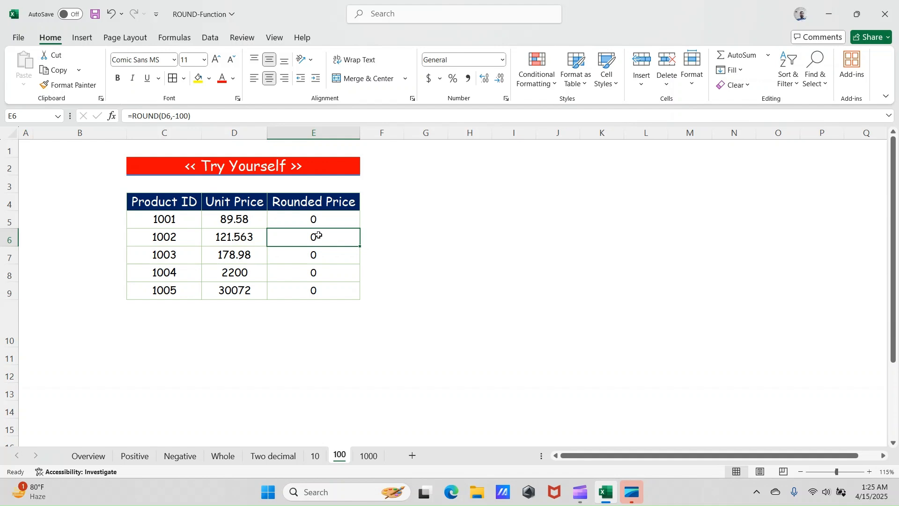
click(325, 219)
key(F2)
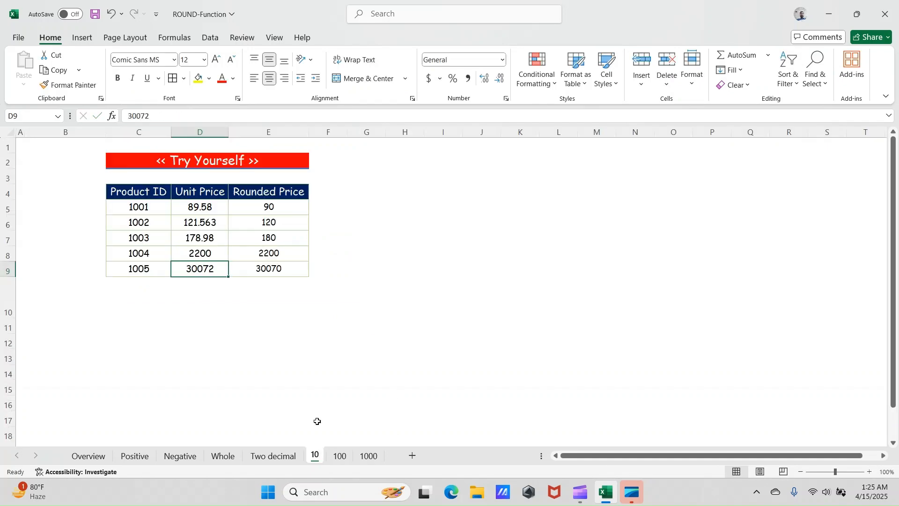
click(268, 223)
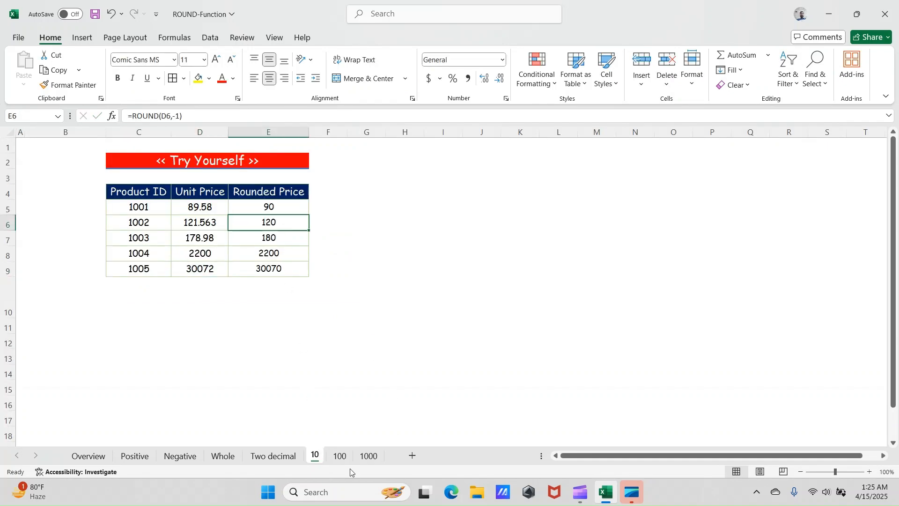
- On the 100 sheet, change the formula in cell E5 to =ROUND(D5,-10)
click(339, 456)
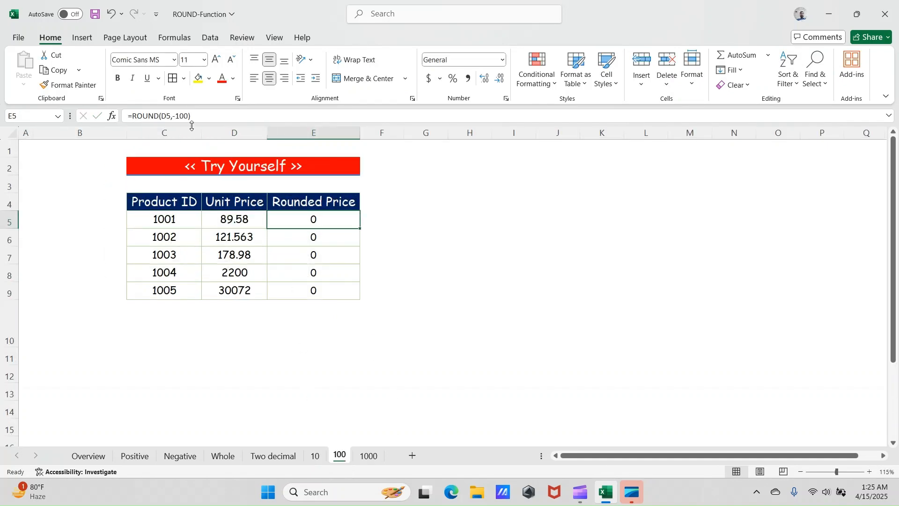
key(F2)
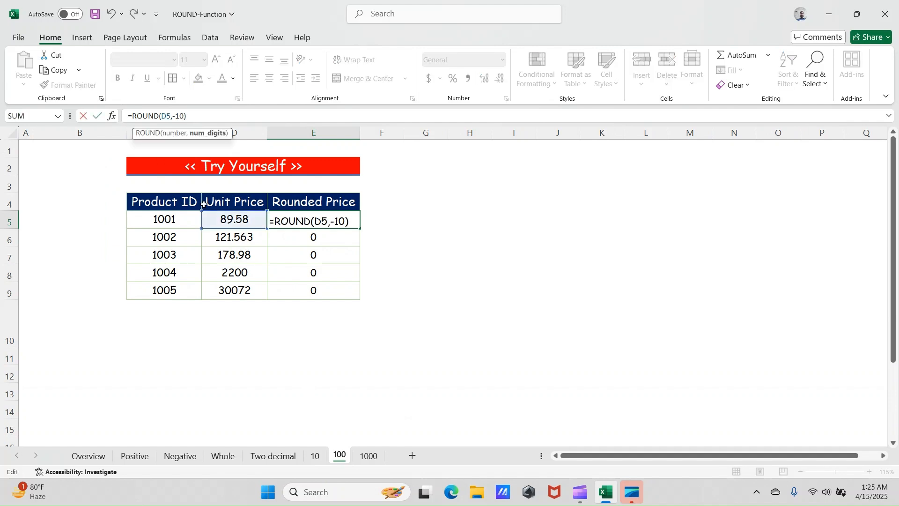
key(Return)
key(Up)
key(Down)
key(Up)
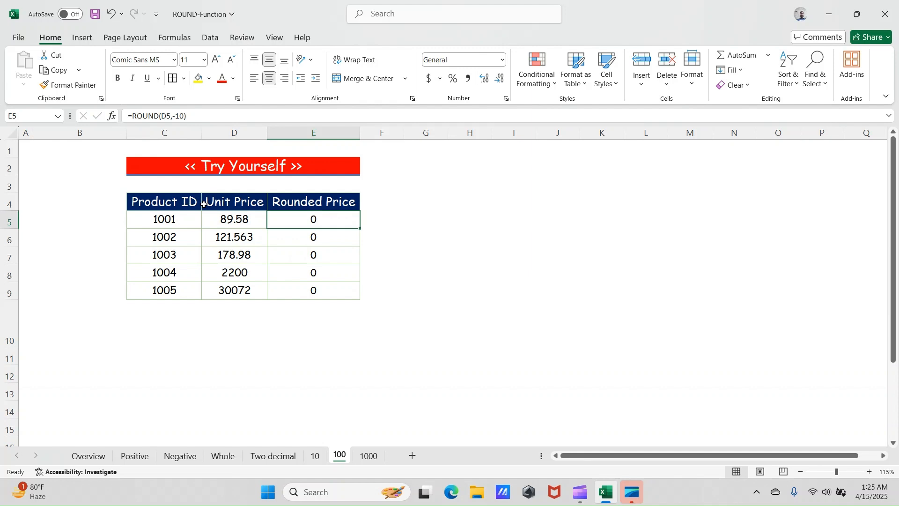
key(F2)
key(Left)
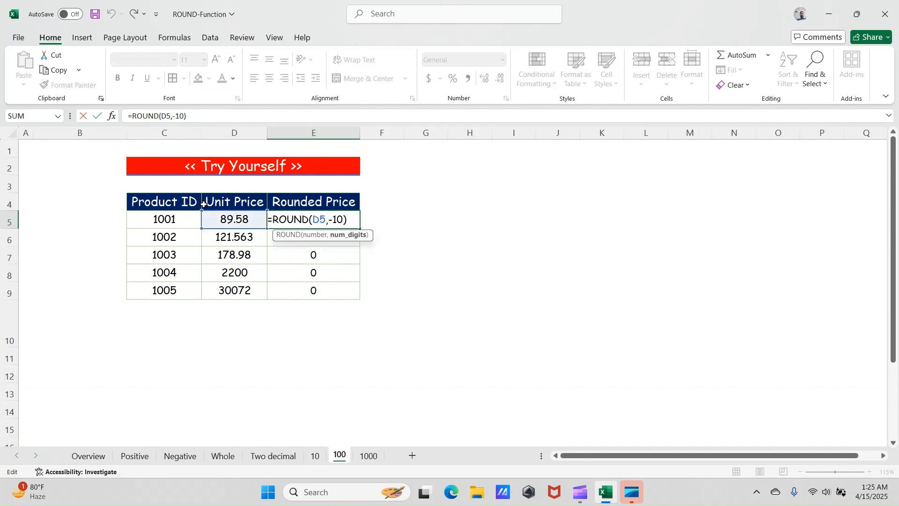
key(Up)
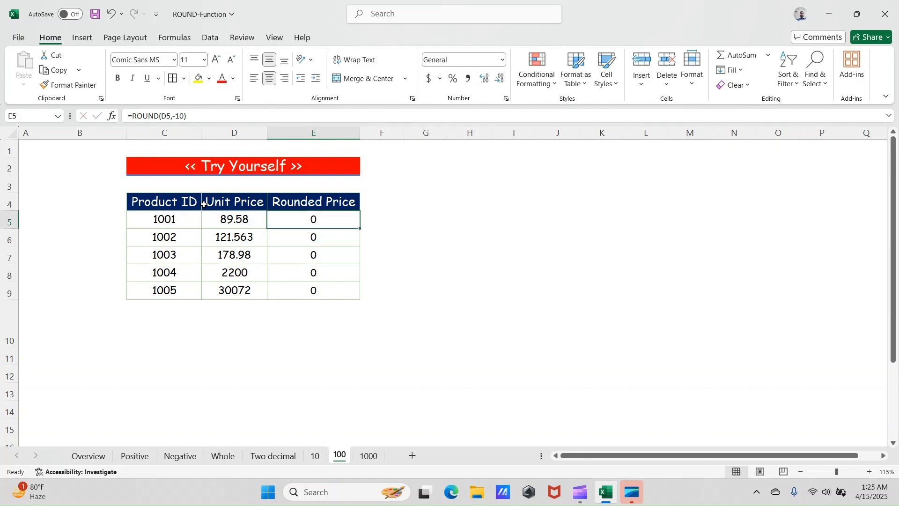
- Fill the ROUND formula from E5 down the Rounded Price column to E9
double_click(359, 228)
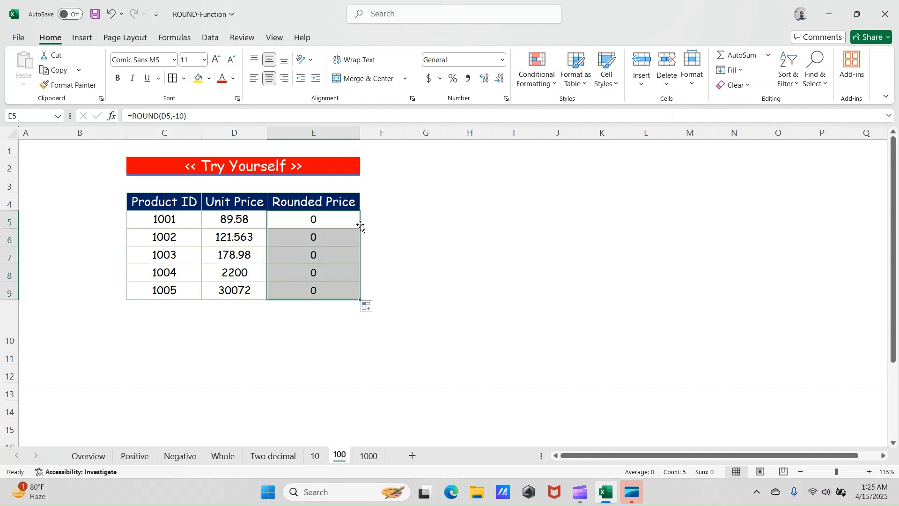
click(346, 221)
double_click(360, 229)
click(327, 235)
click(314, 220)
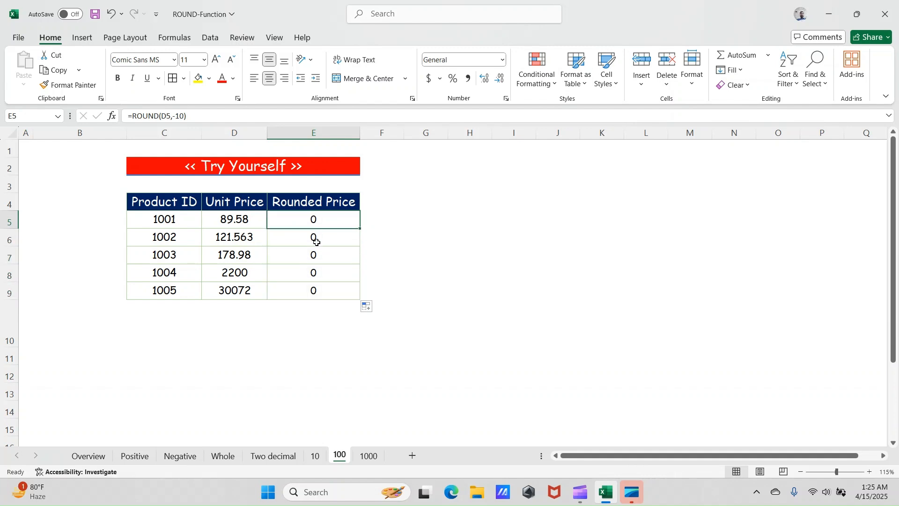
- Clear E5 and enter =D5,-10, accepting the formula correction to =D5-10
key(Delete)
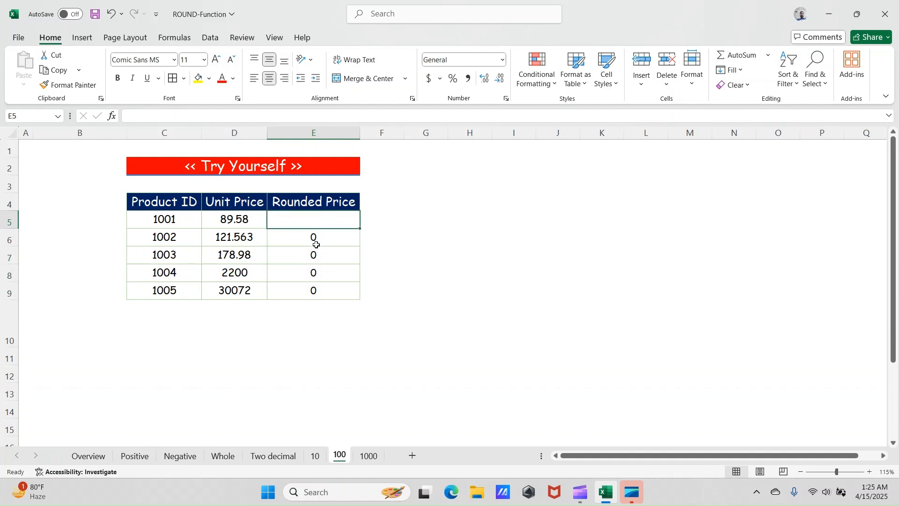
text(=)
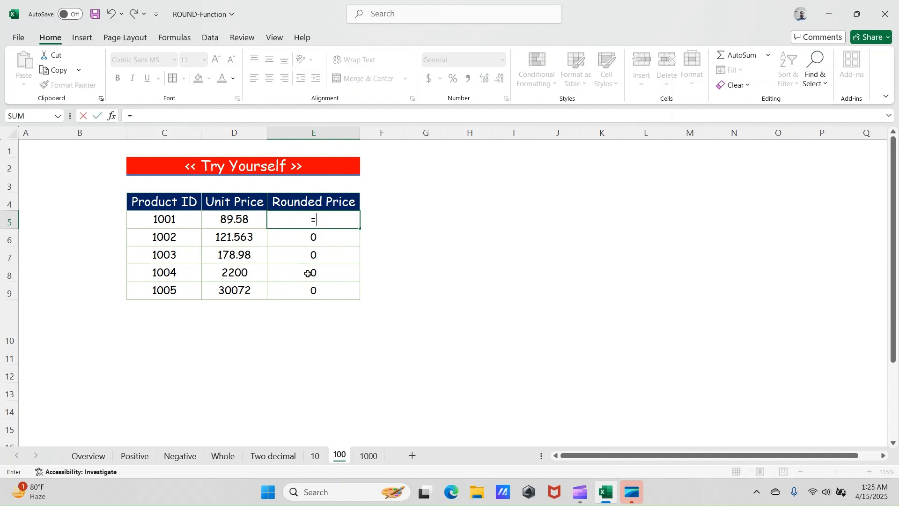
key(Left)
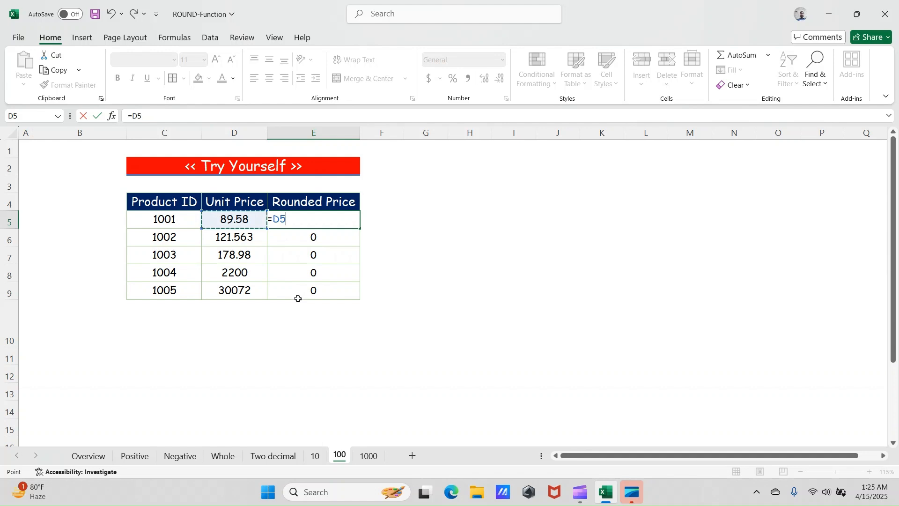
text(,)
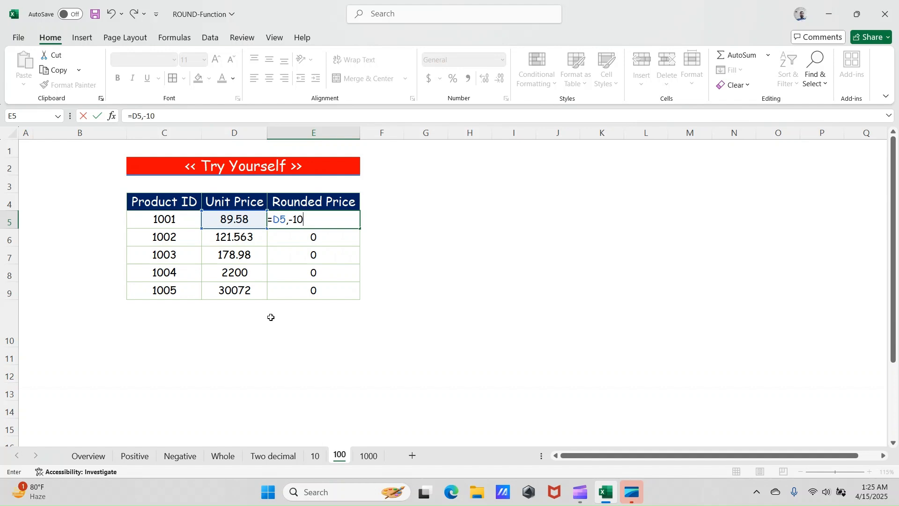
text(-10)
key(Return)
key(Return)
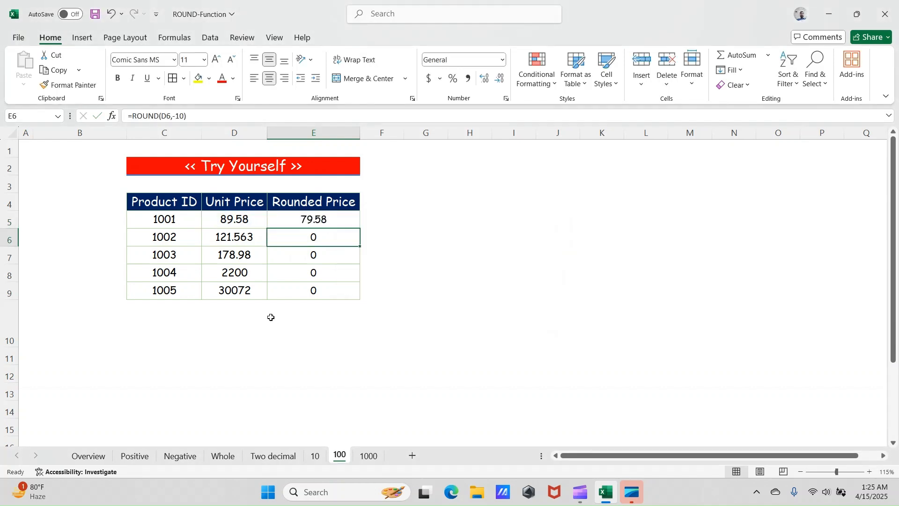
- Fill the =D5-10 formula down the Rounded Price column to E9 and check the formulas in E8 and E5
click(346, 207)
click(352, 223)
double_click(363, 230)
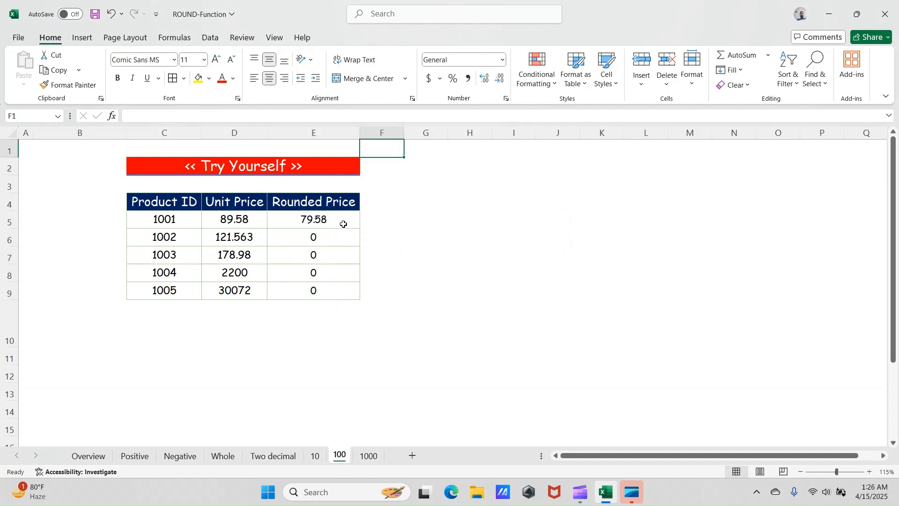
click(343, 224)
double_click(360, 228)
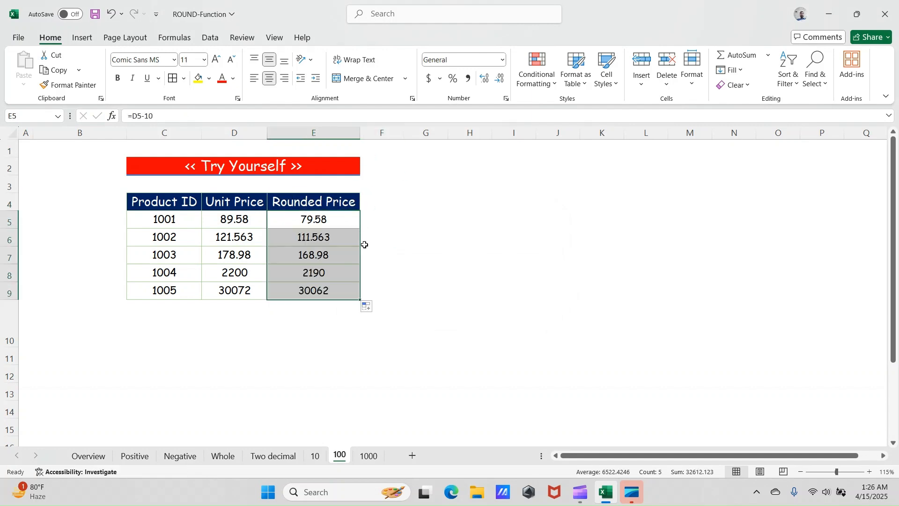
click(319, 267)
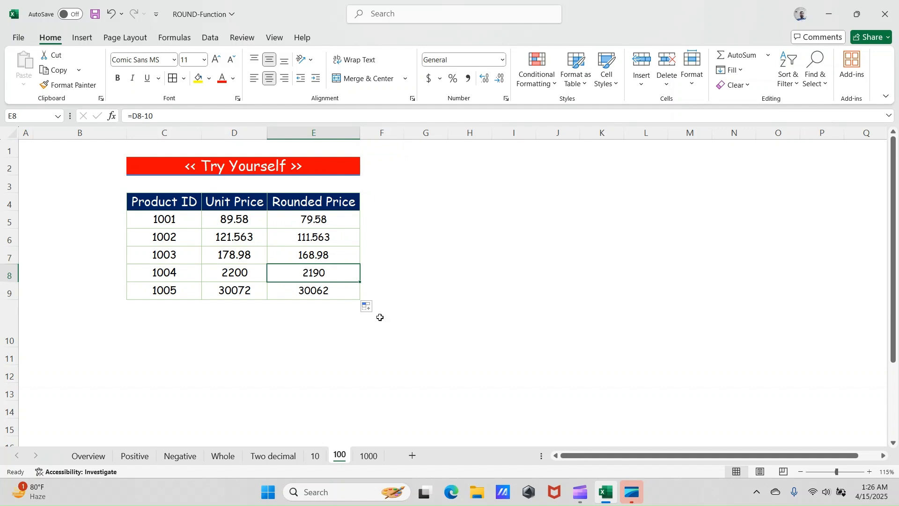
click(317, 227)
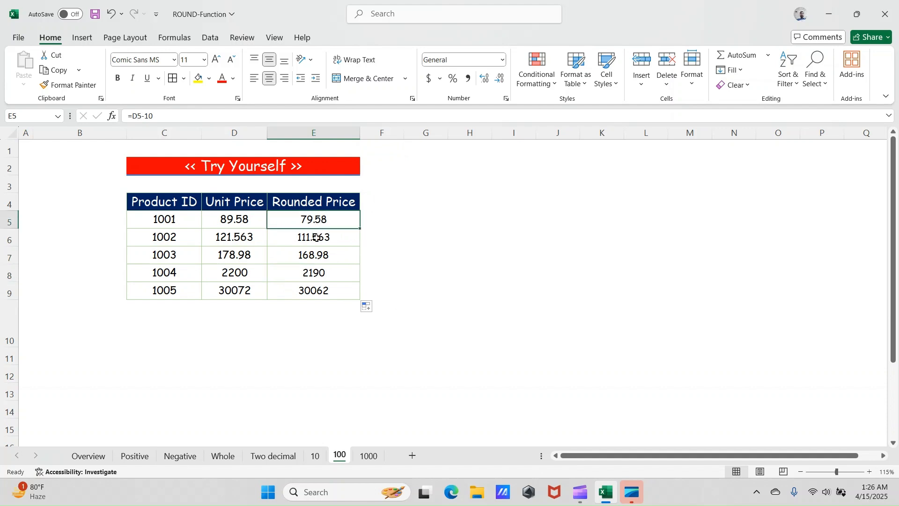
- Clear the Rounded Price cells E5 to E9 on the 100 sheet
click(189, 119)
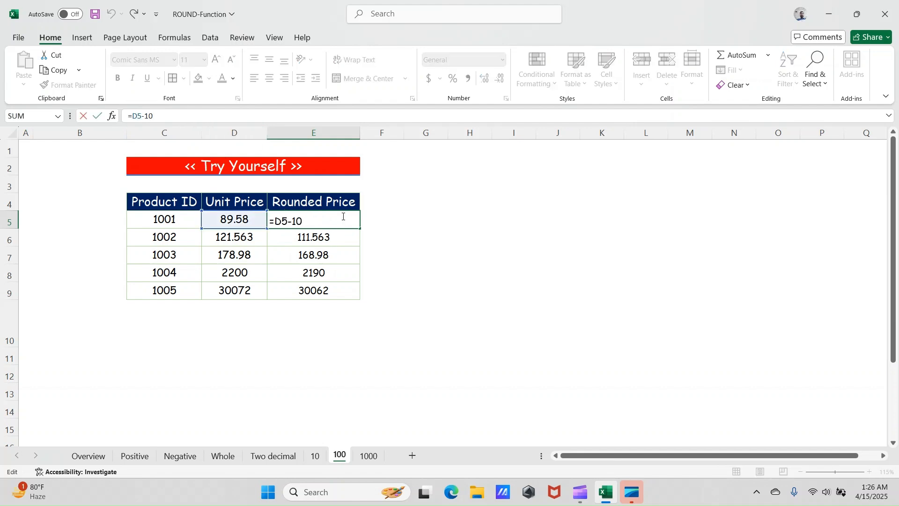
key(ctrl+Return)
key(Delete)
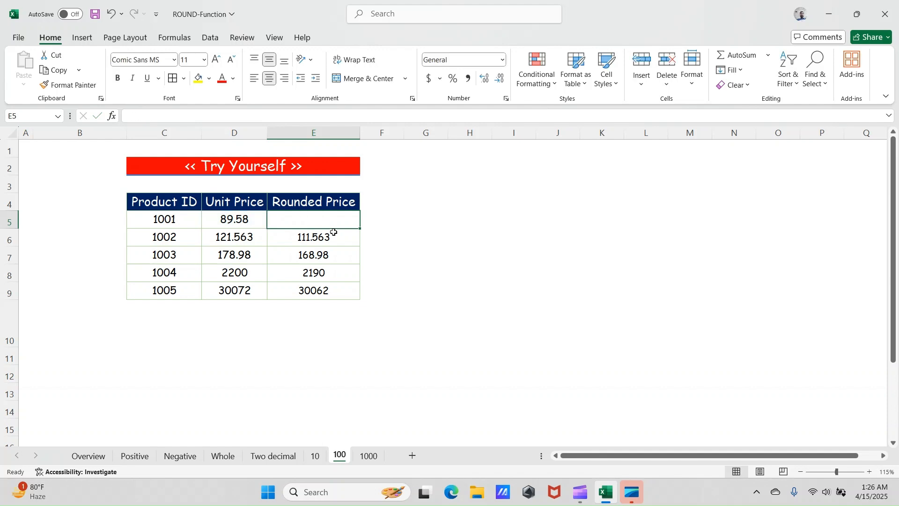
key(Down)
key(Delete)
key(Down)
key(Delete)
key(Down)
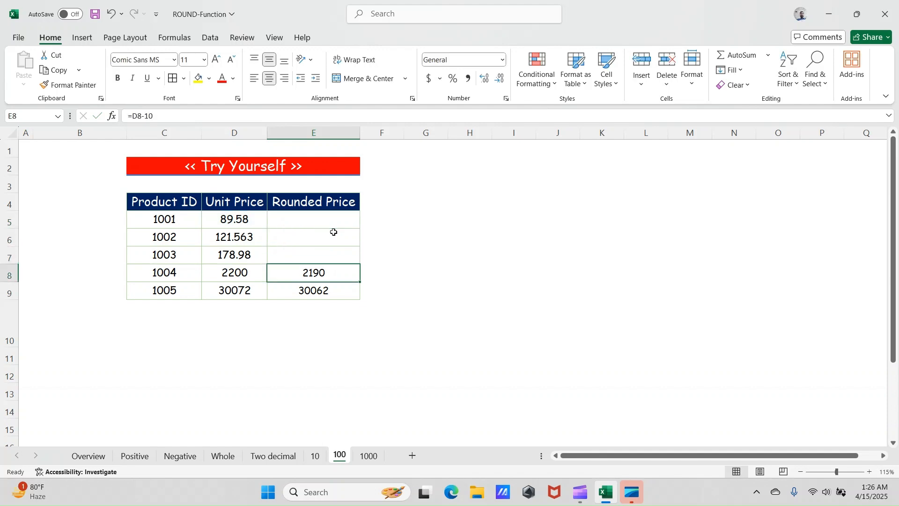
key(Delete)
key(Down)
key(Delete)
key(Up)
key(Up)
key(Up)
key(Up)
key(Up)
key(Down)
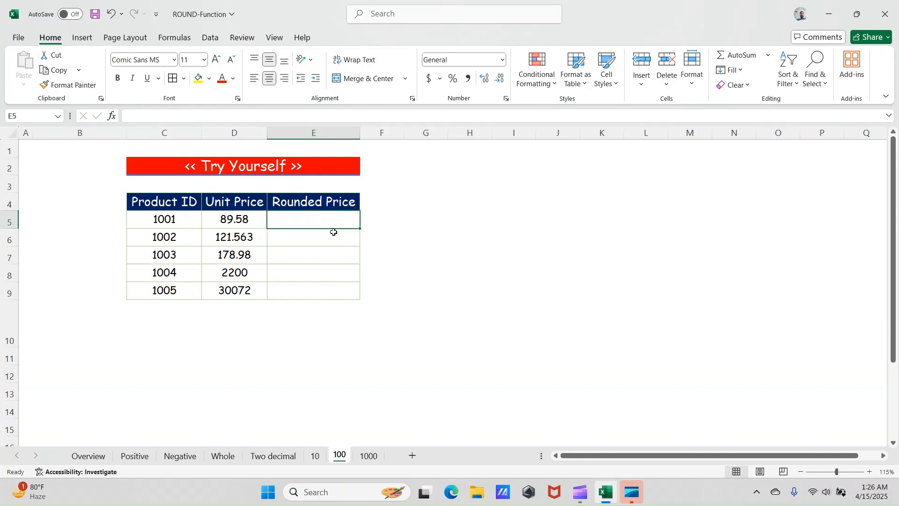
- Enter =ROUND(D5,10) in cell E5 for product 1001's rounded price
text(=)
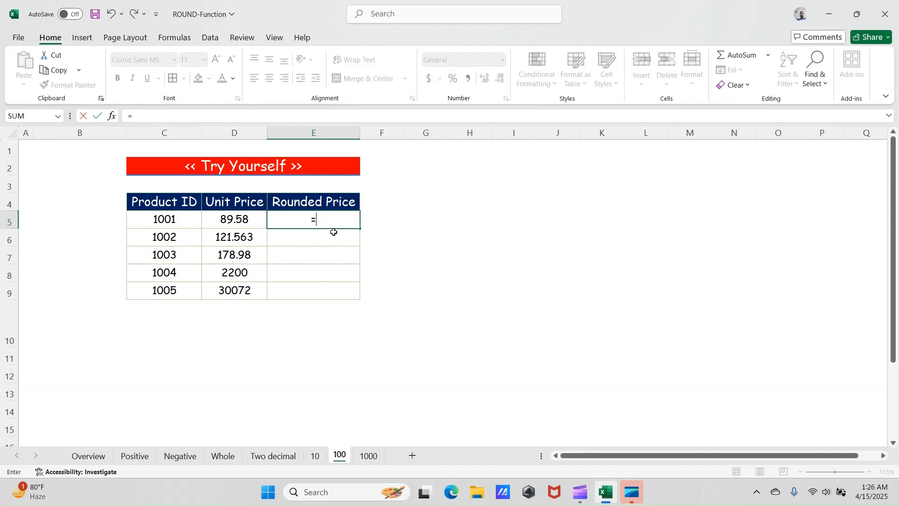
text(rou)
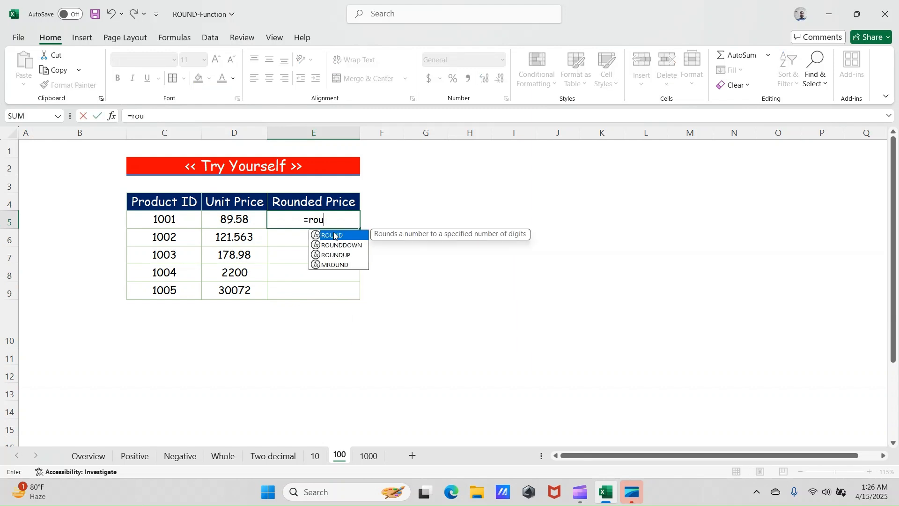
double_click(334, 236)
key(Left)
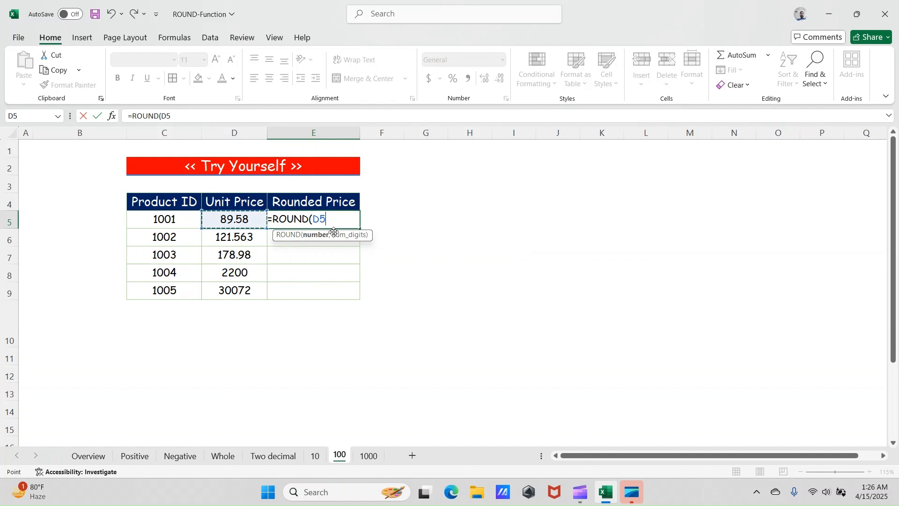
text(,10)
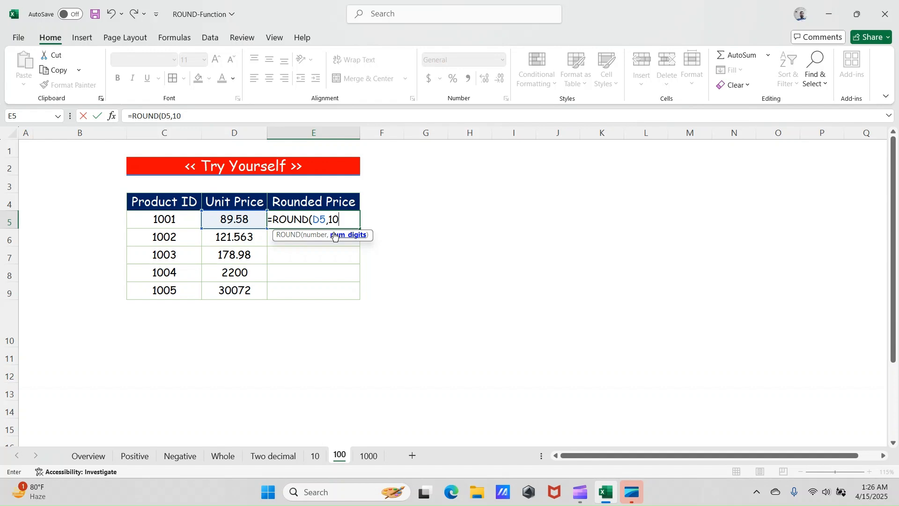
text())
key(ctrl+Return)
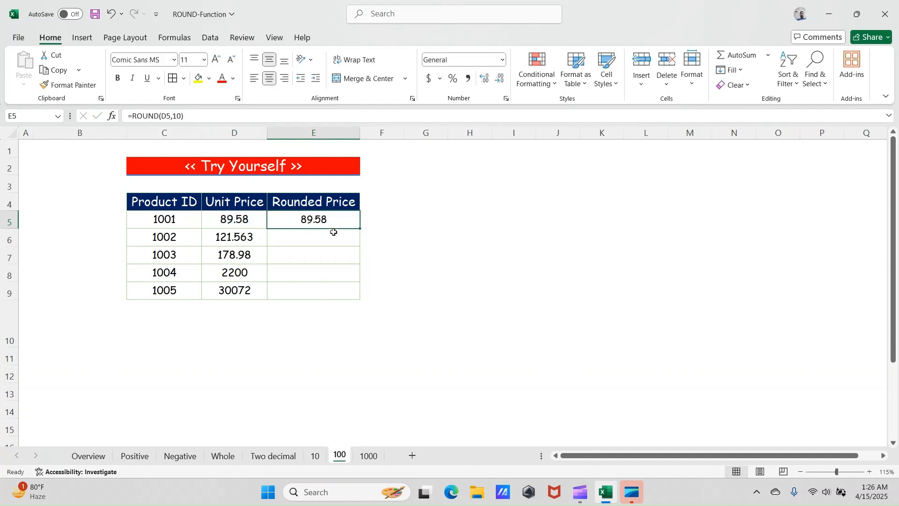
- Change the num_digits argument in E5's ROUND formula to -10 and fill it down the Rounded Price column to E9
key(F2)
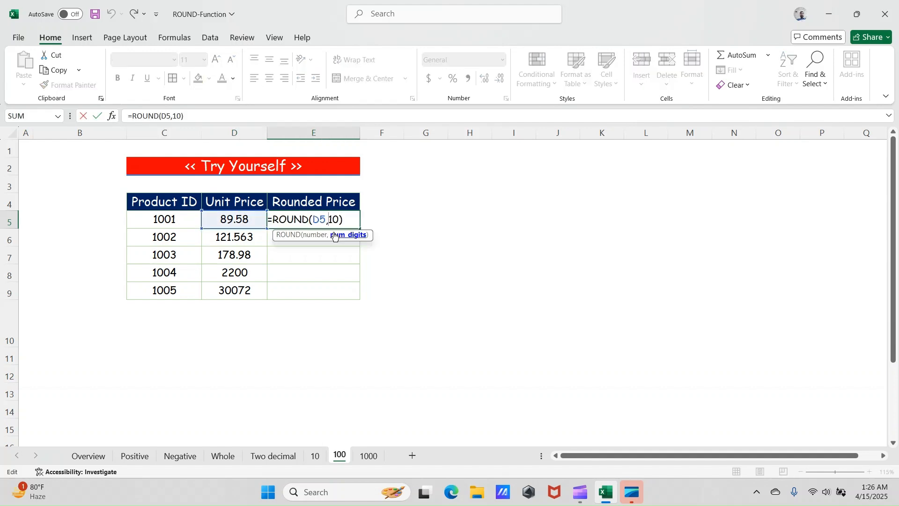
text(-)
key(Return)
key(Up)
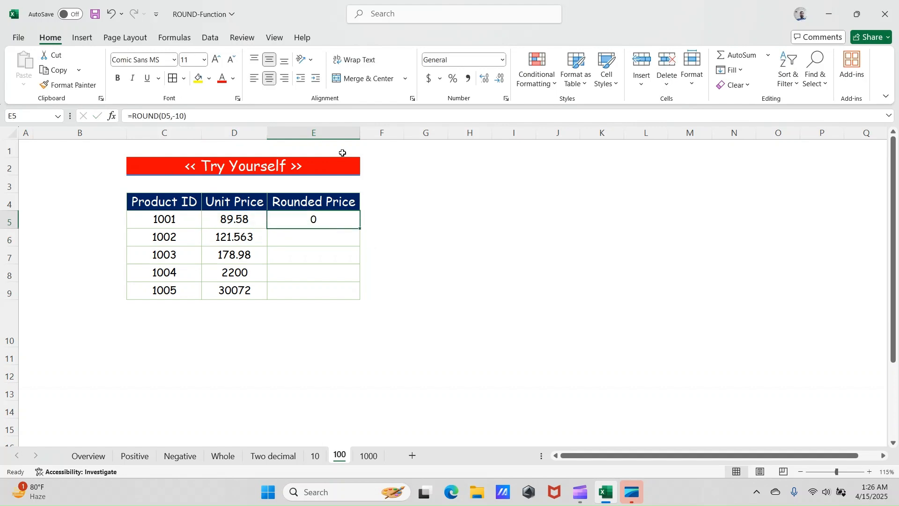
double_click(360, 228)
click(337, 262)
click(307, 206)
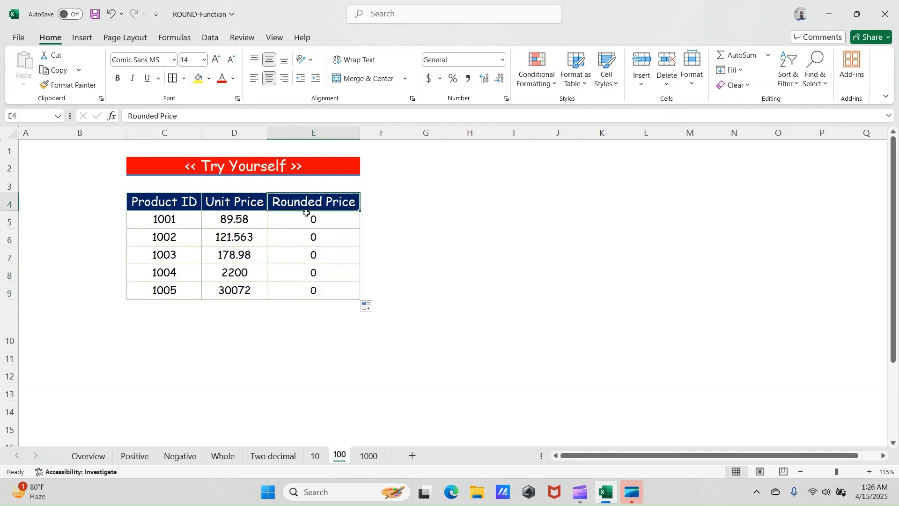
click(318, 244)
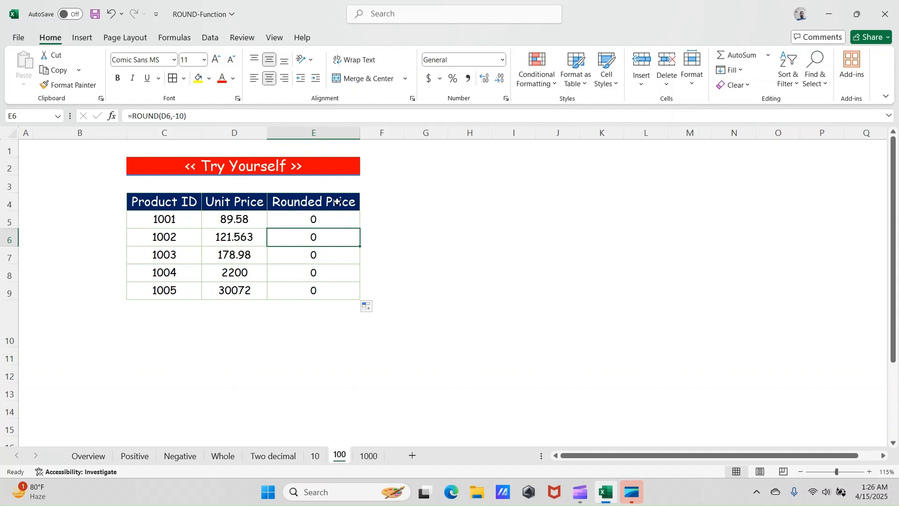
click(280, 222)
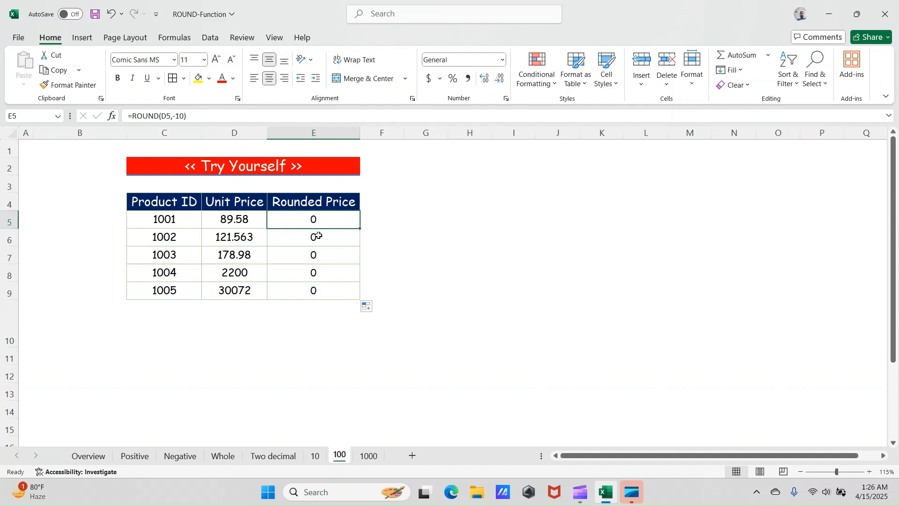
- Check the Rounded Price formulas on the 100 sheet and change E9's num_digits argument to 10
click(345, 238)
click(347, 221)
click(335, 274)
click(333, 290)
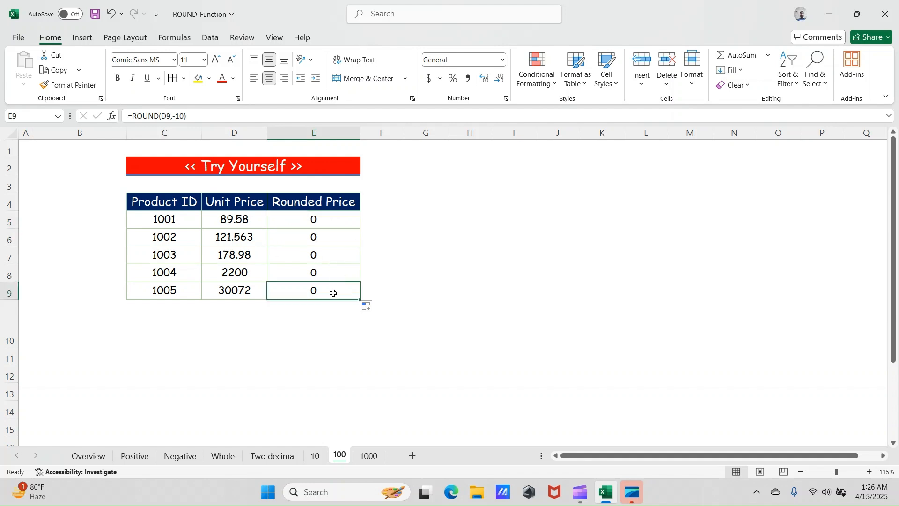
click(177, 117)
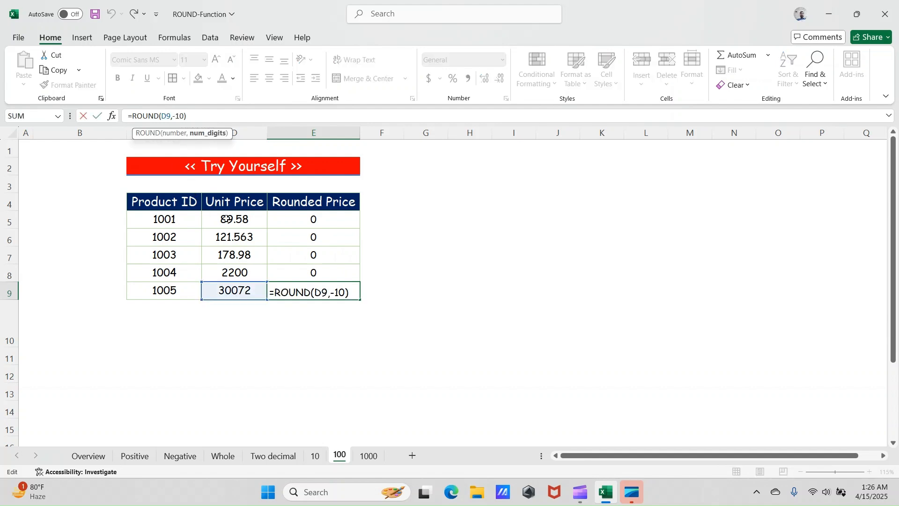
key(BackSpace)
key(Return)
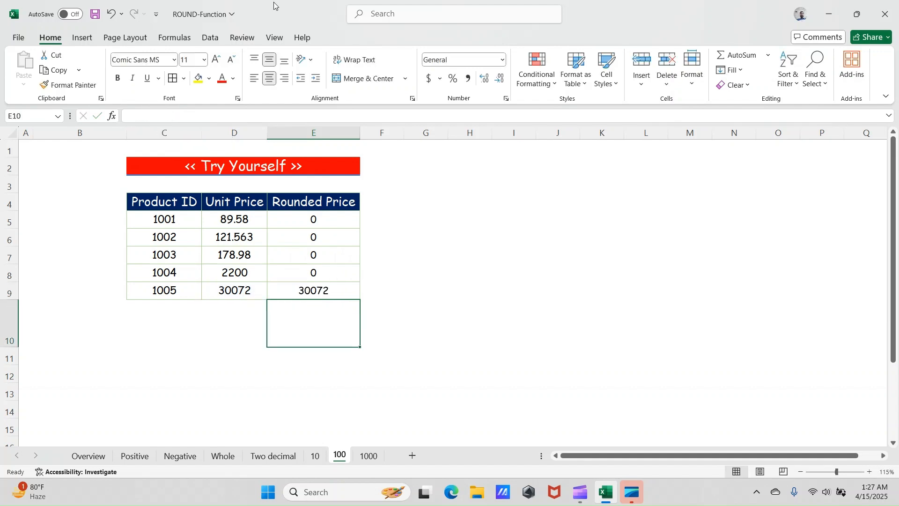
- Change the num_digits argument in E5's ROUND formula to 10 and fill it down the Rounded Price column to E9
click(329, 289)
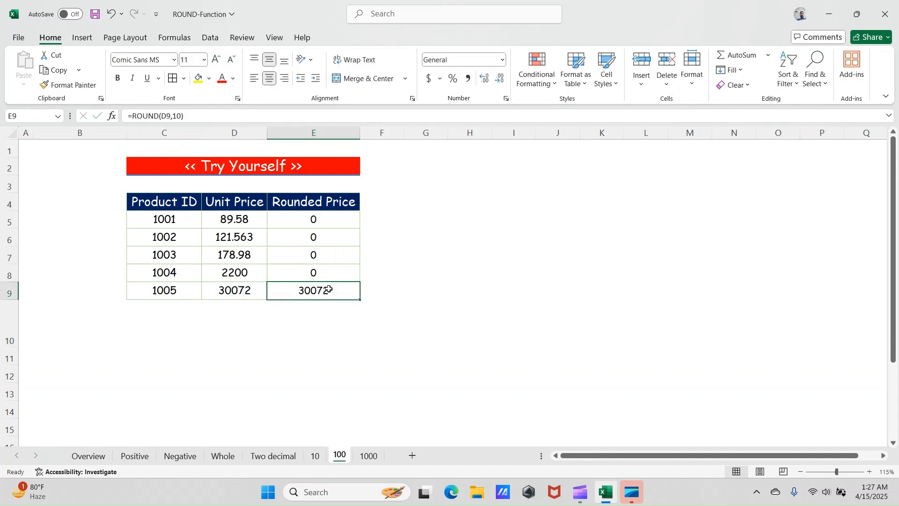
click(324, 219)
click(178, 116)
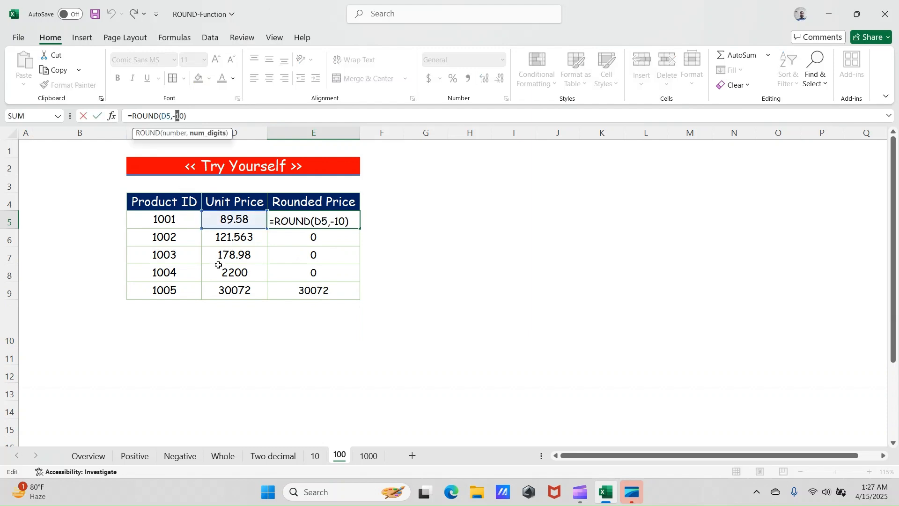
key(BackSpace)
key(Return)
key(Up)
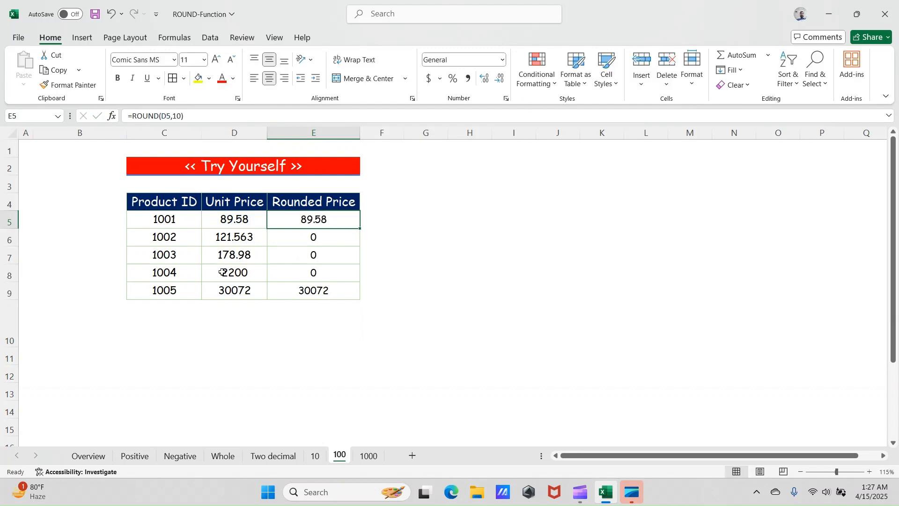
double_click(360, 229)
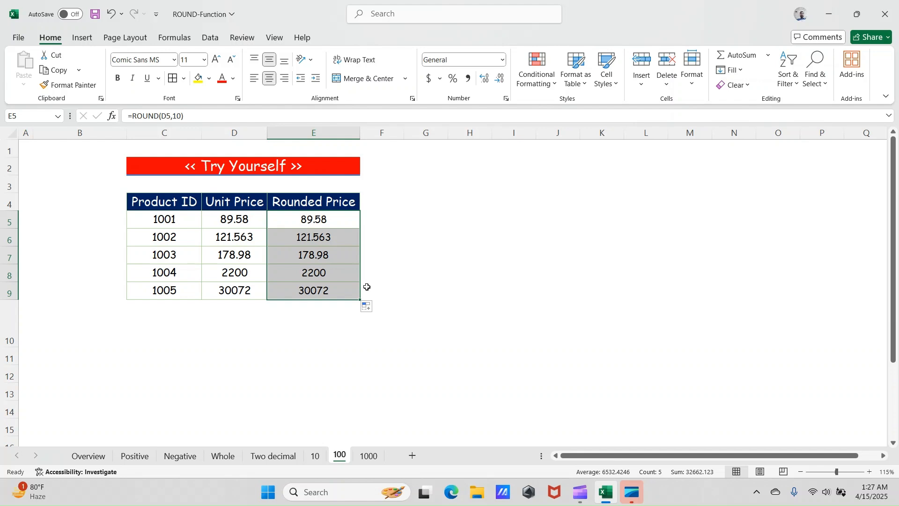
click(338, 295)
click(270, 323)
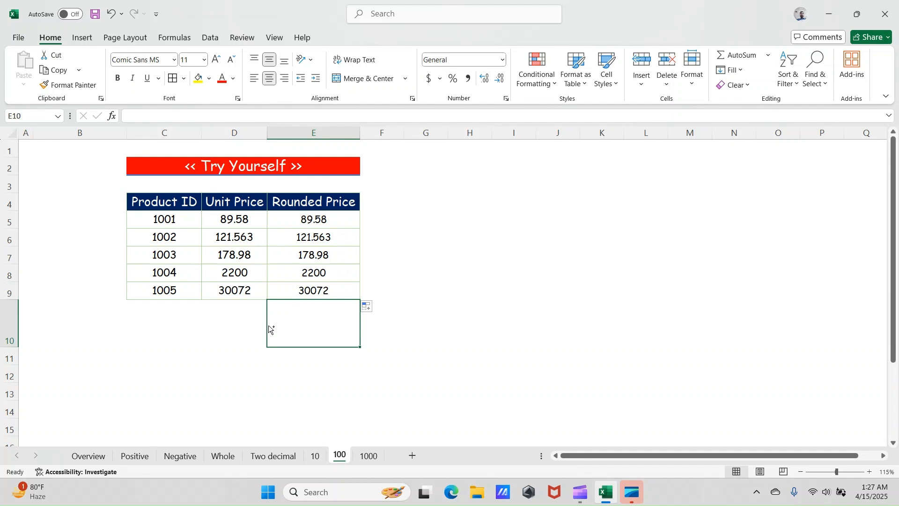
- Check the ROUND formula in E9 and compare it with the rounding formula on the 10 sheet
click(320, 291)
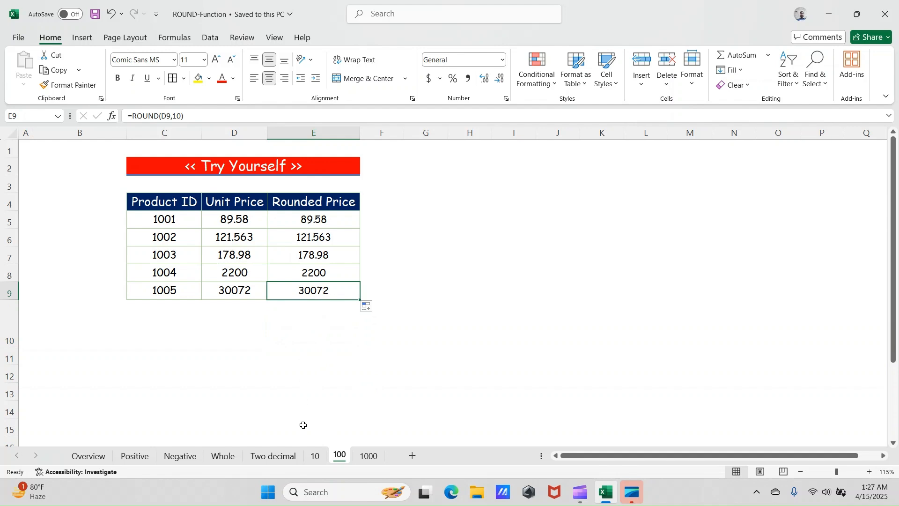
click(315, 456)
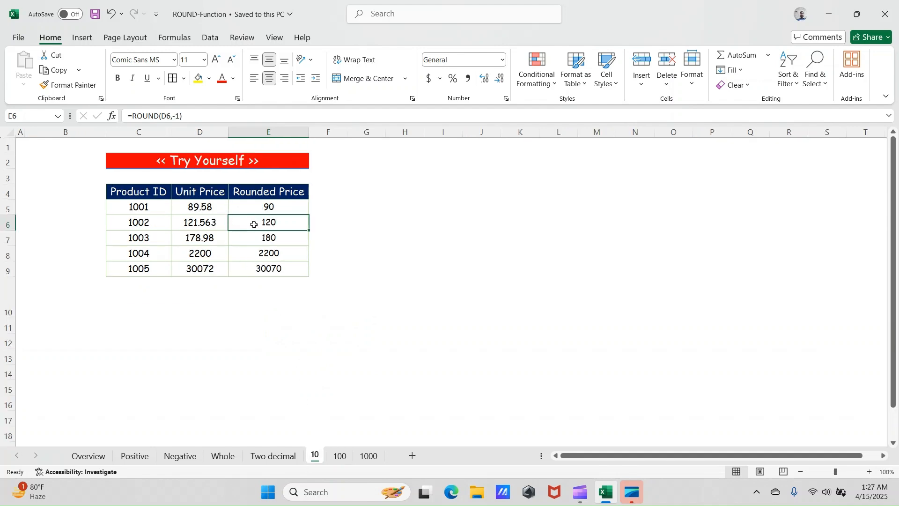
click(341, 458)
- Change the num_digits argument in E6's ROUND formula on the 100 sheet to -10
click(319, 237)
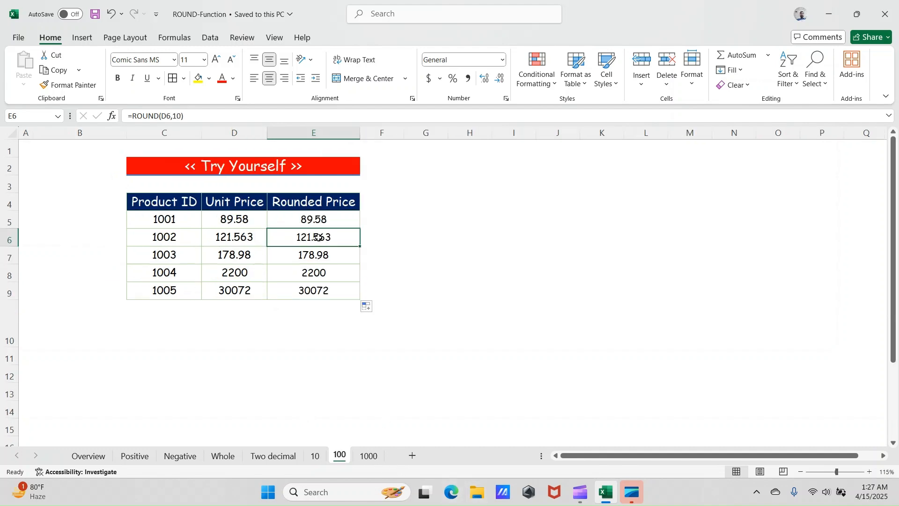
click(173, 117)
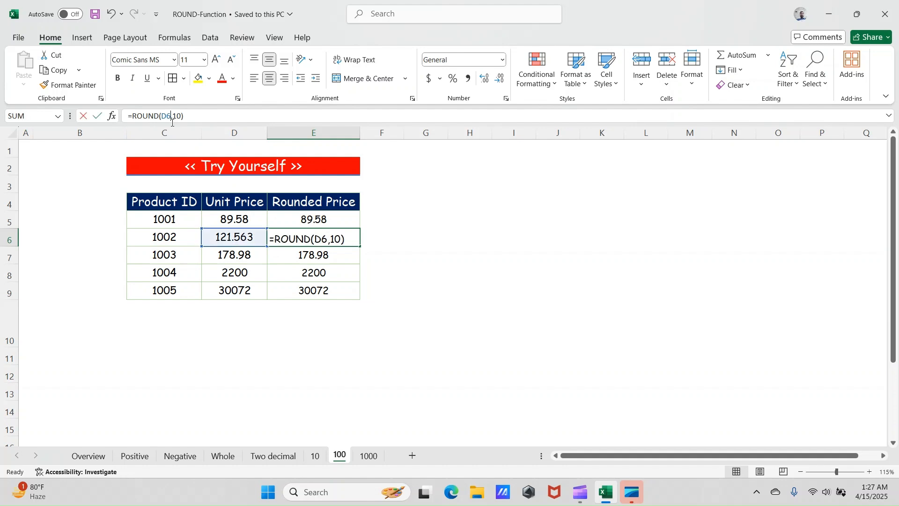
key(Right)
text(1)
key(BackSpace)
text(-)
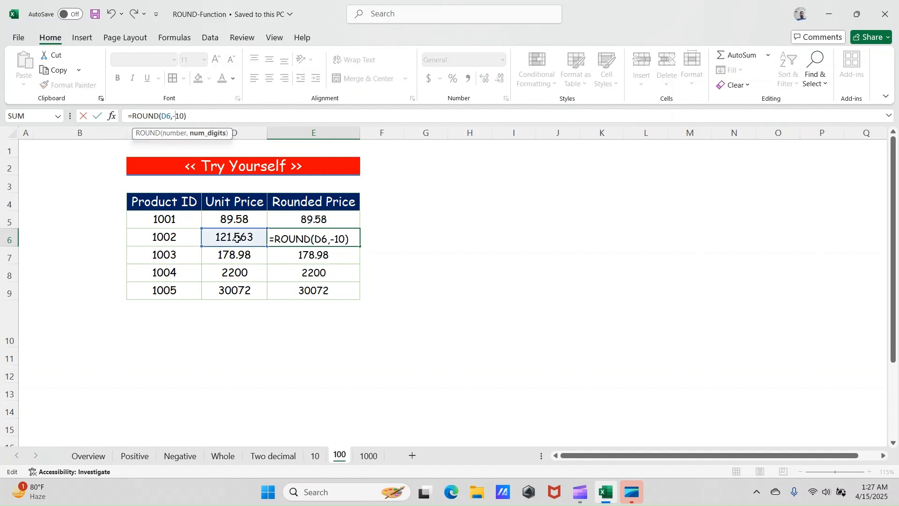
key(Return)
- Clear all Rounded Price formulas from E5 to E9 on the 100 sheet
key(Up)
key(Up)
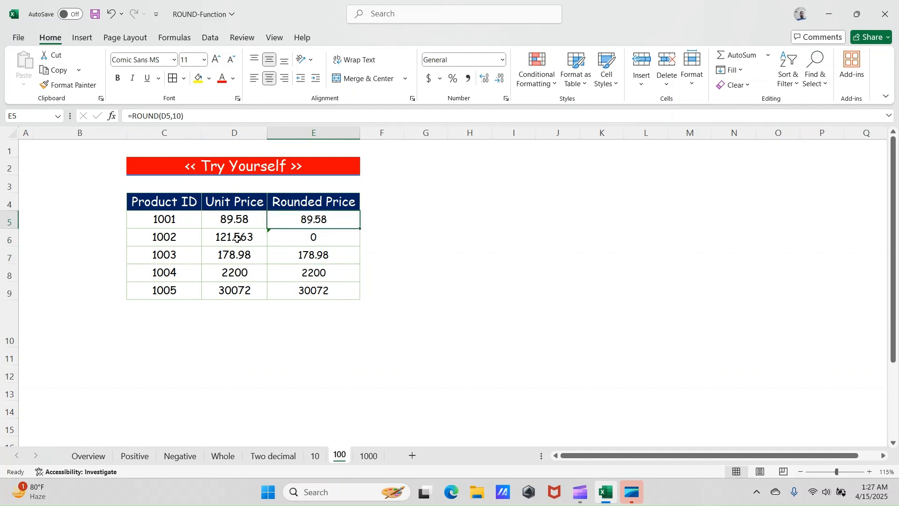
key(Delete)
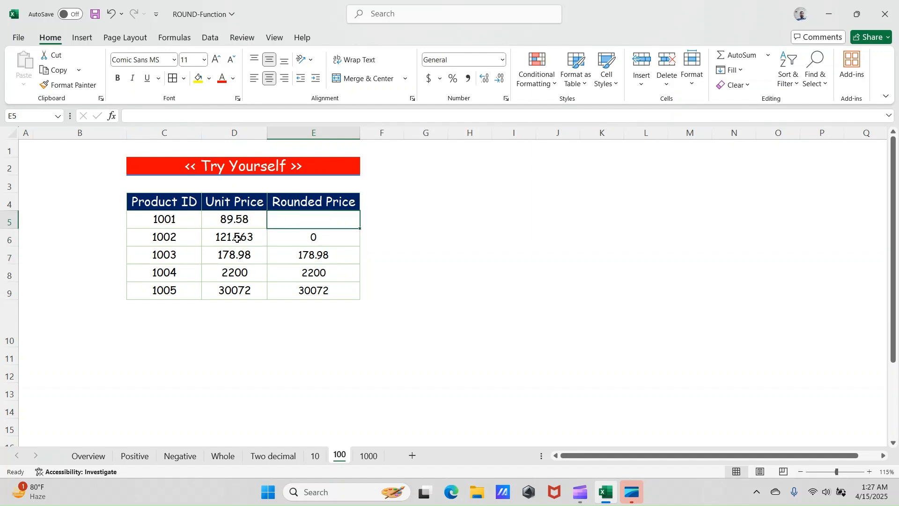
key(F2)
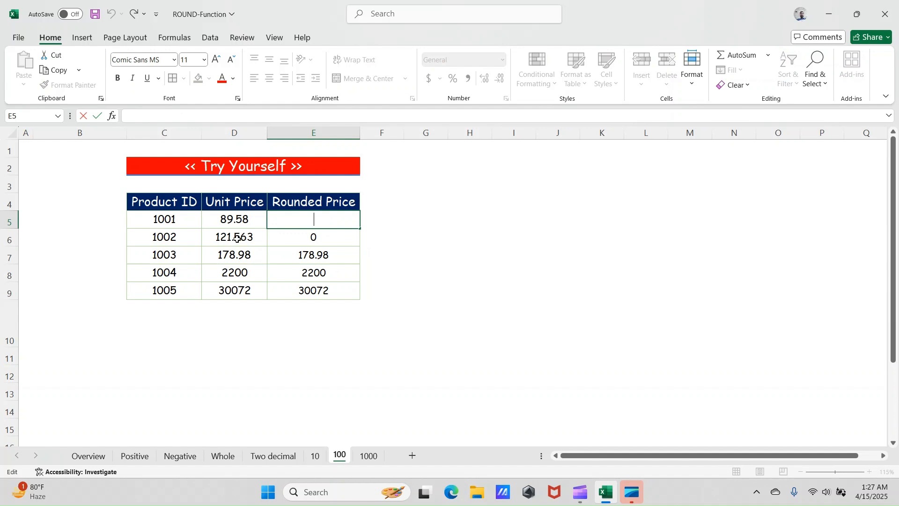
key(Escape)
key(Down)
key(shift+Down)
key(shift+Down)
key(shift+Down)
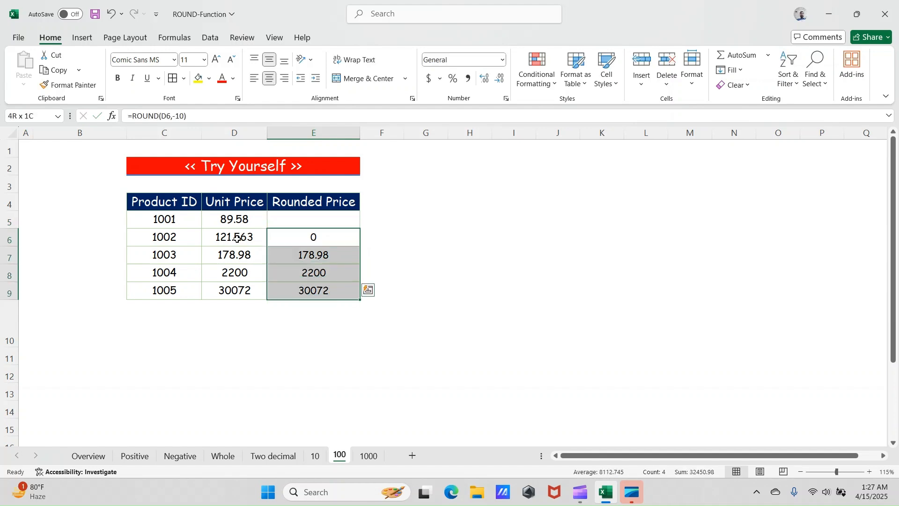
key(Delete)
key(Up)
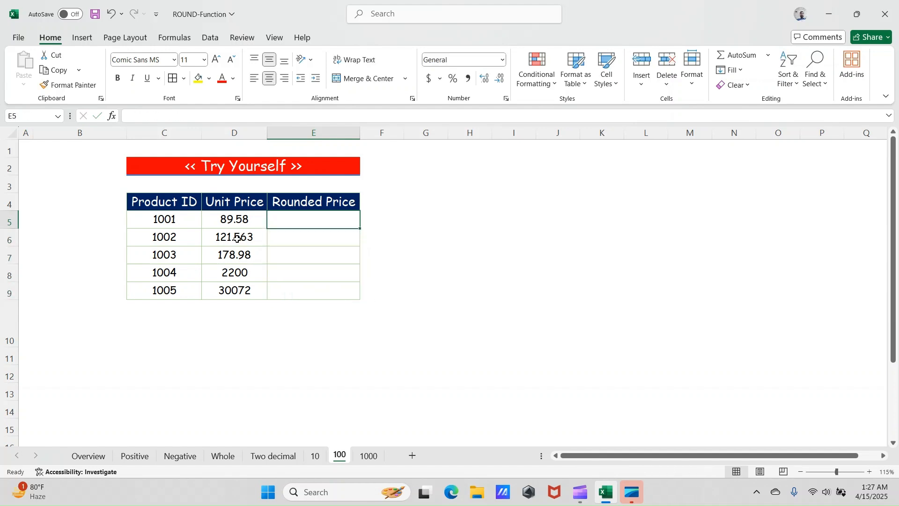
- Enter =ROUND(D5,-10) in cell E5 and fill it down the Rounded Price column to E9
text(=ro)
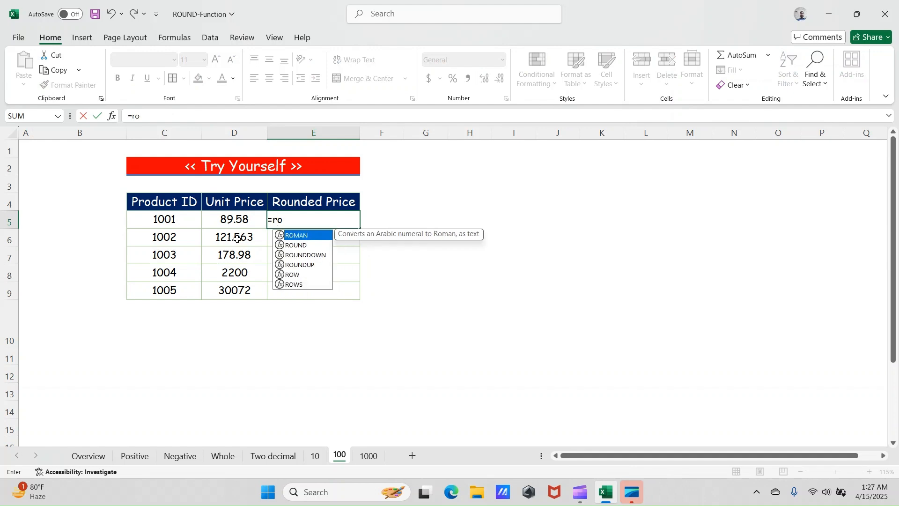
click(306, 246)
double_click(305, 246)
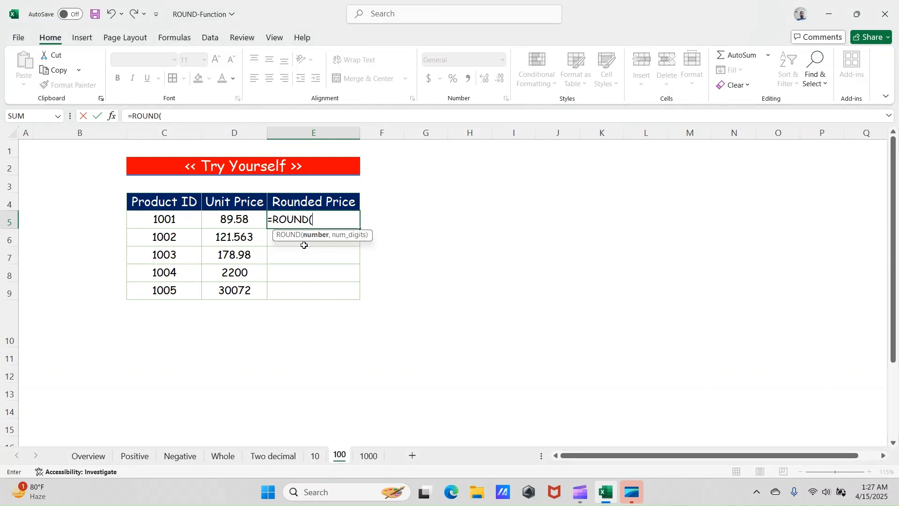
click(230, 222)
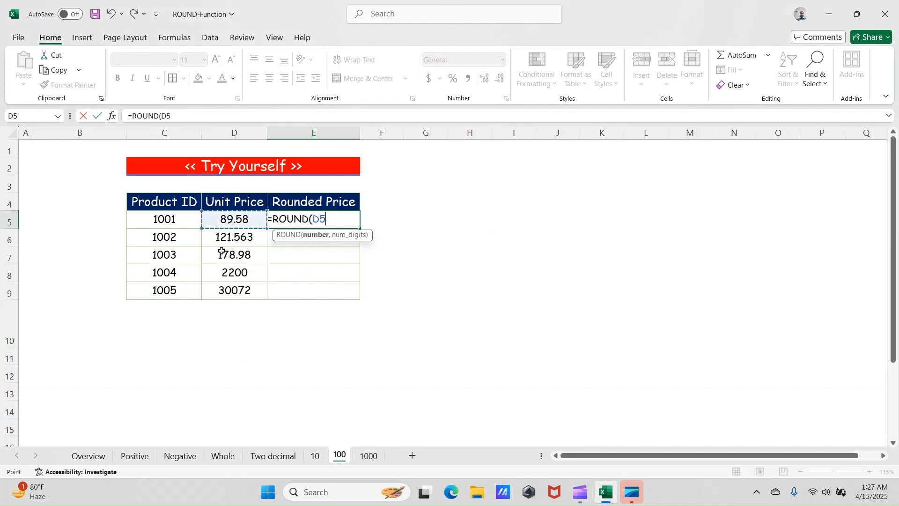
text(.)
text(,-10)
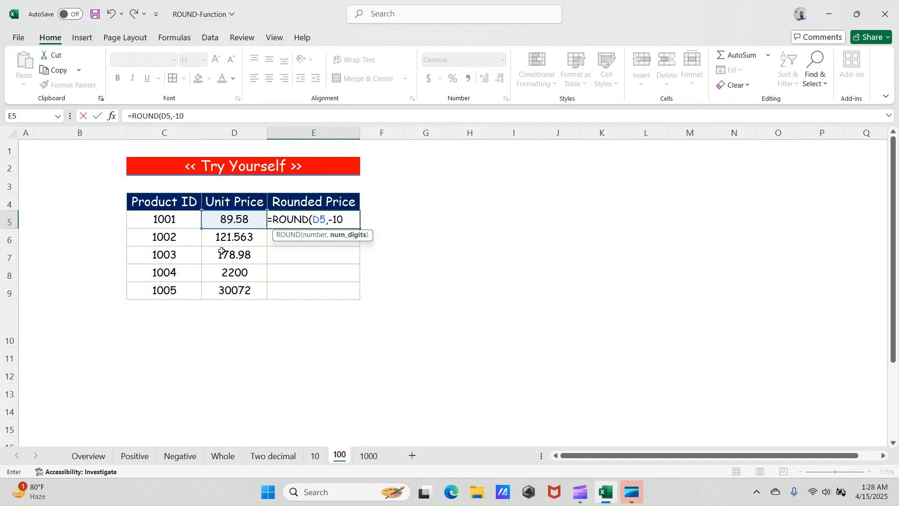
key(Return)
key(Up)
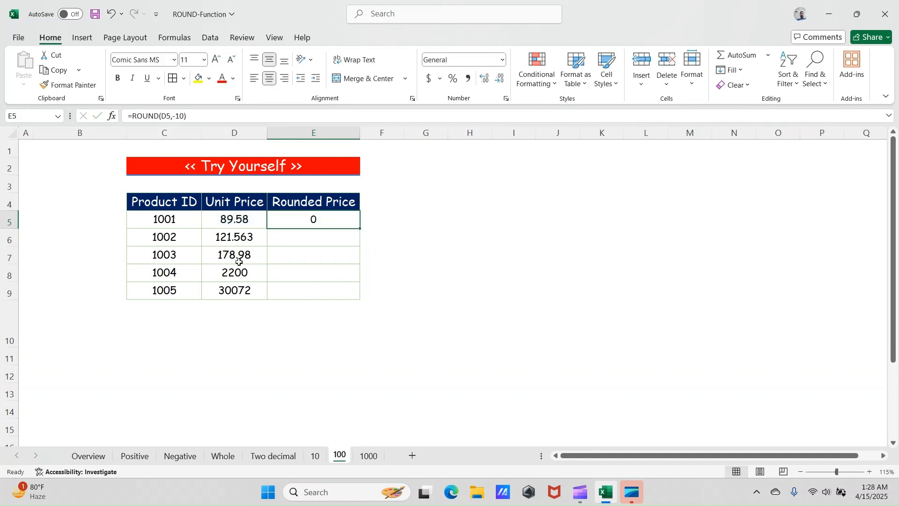
drag(360, 228, 313, 291)
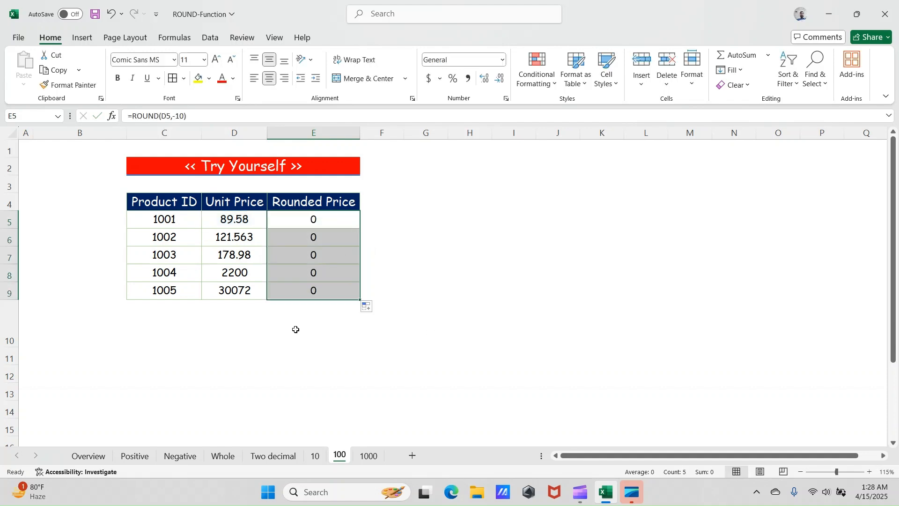
- Consult the Num_Digits table on the Overview sheet and set num_digits in the 100 sheet's E5 ROUND formula to -2
click(88, 461)
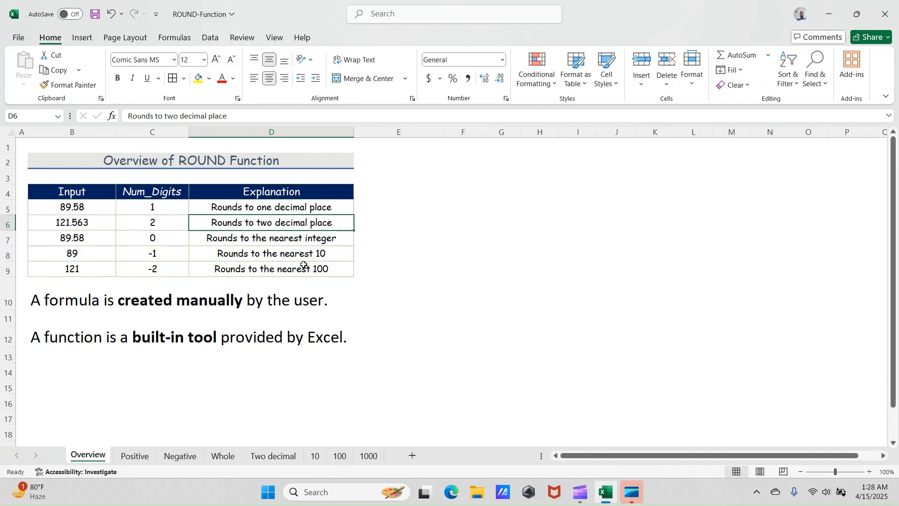
click(340, 456)
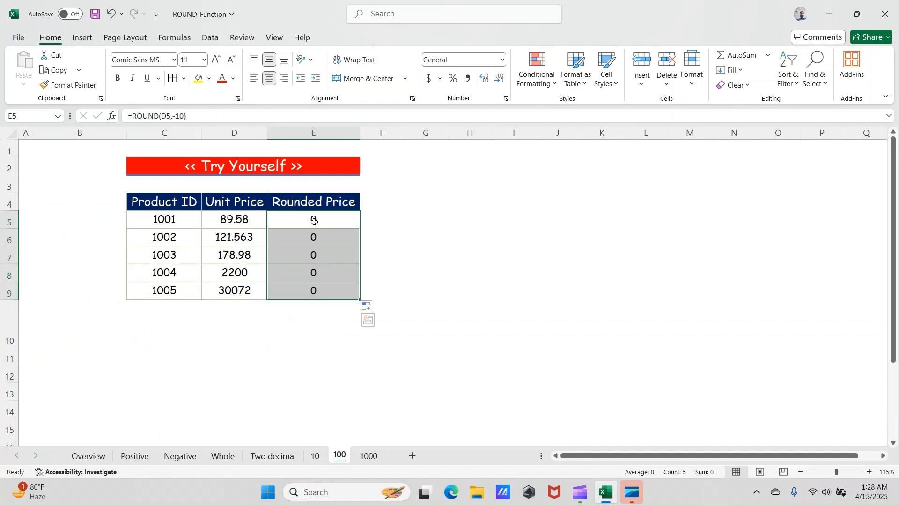
click(180, 115)
key(BackSpace)
text(2)
key(Return)
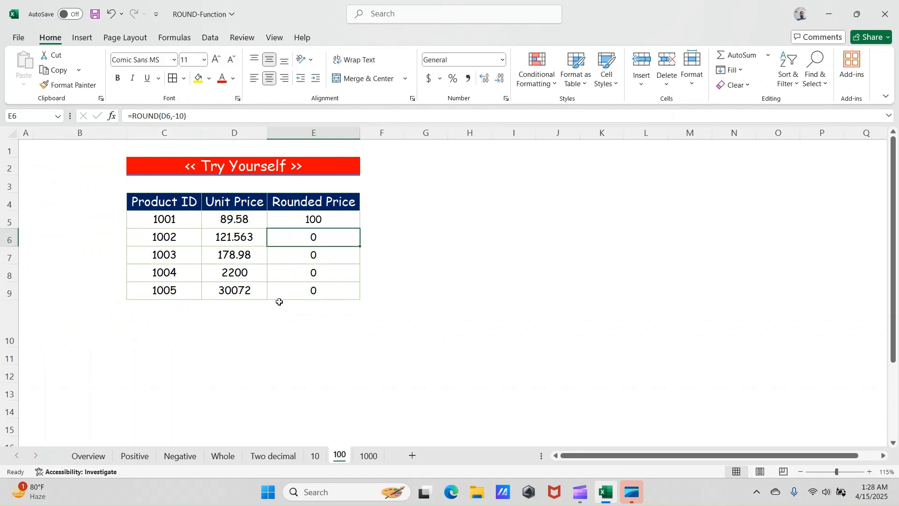
- Fill the =ROUND(D5,-2) formula from E5 down to E9 and check the formula in E9
click(342, 218)
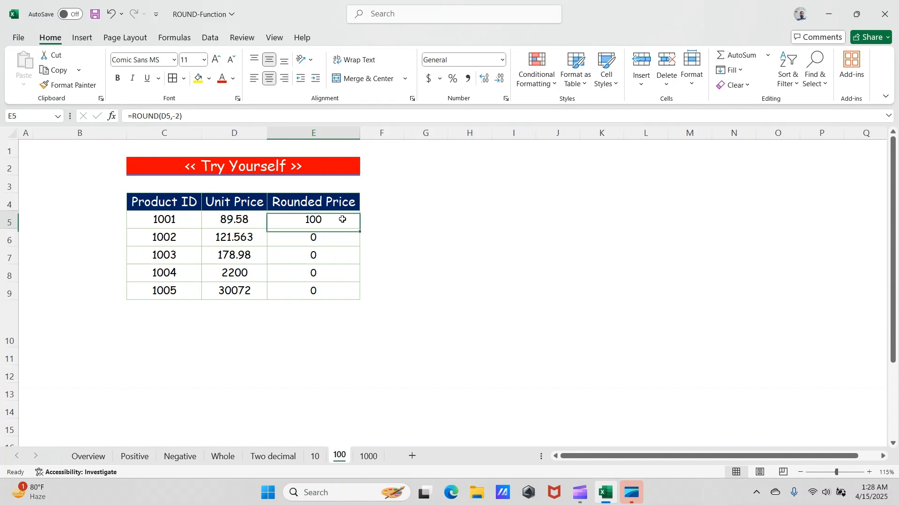
double_click(358, 228)
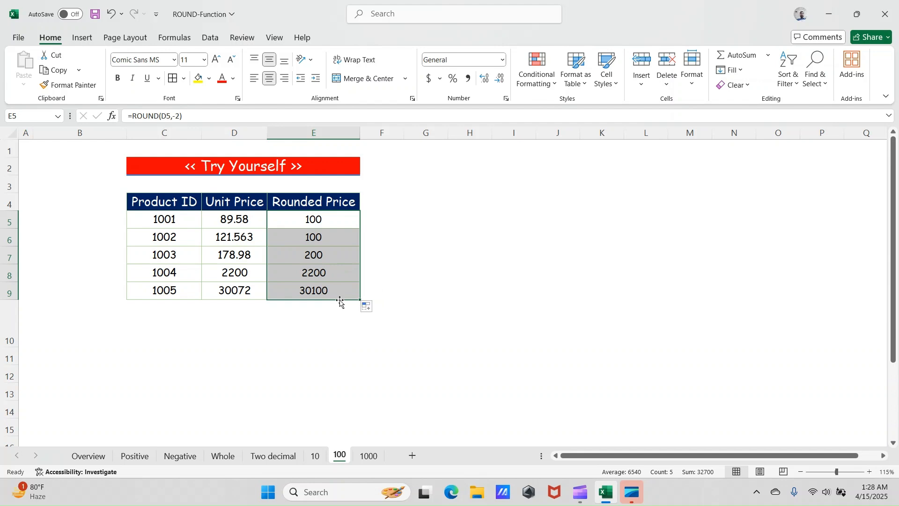
click(328, 291)
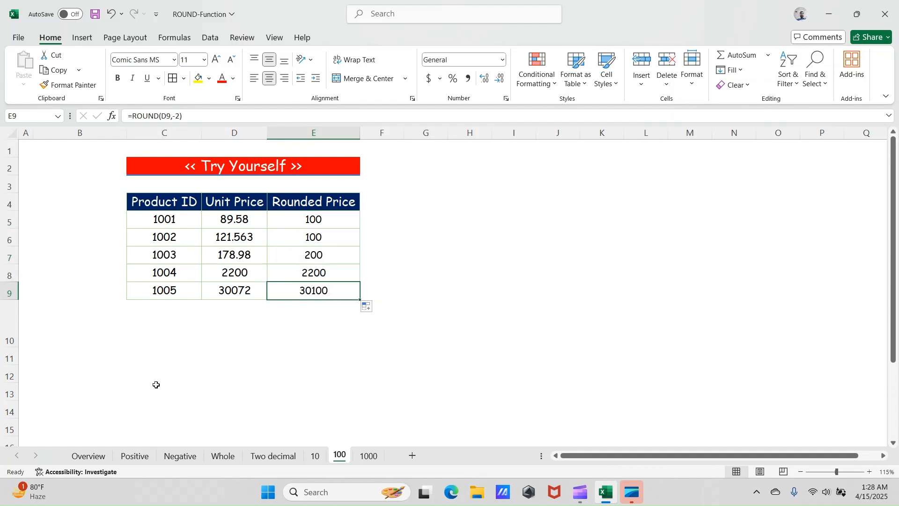
- Review the Num_Digits explanations on the Overview sheet and the rounded prices on the 10 and 100 sheets
click(88, 456)
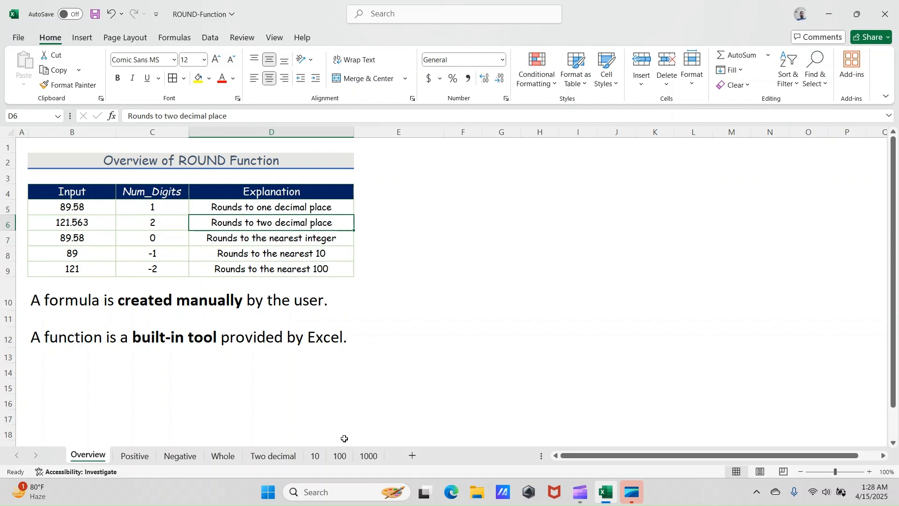
click(314, 456)
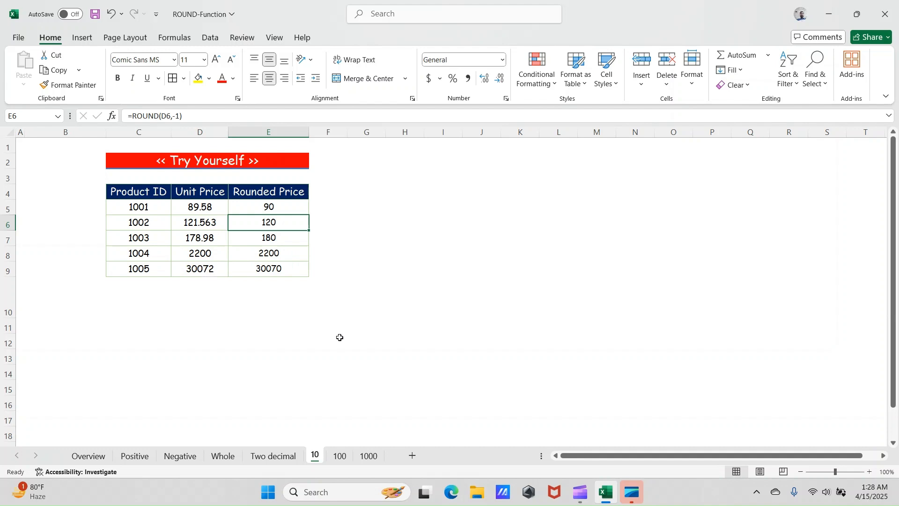
click(340, 455)
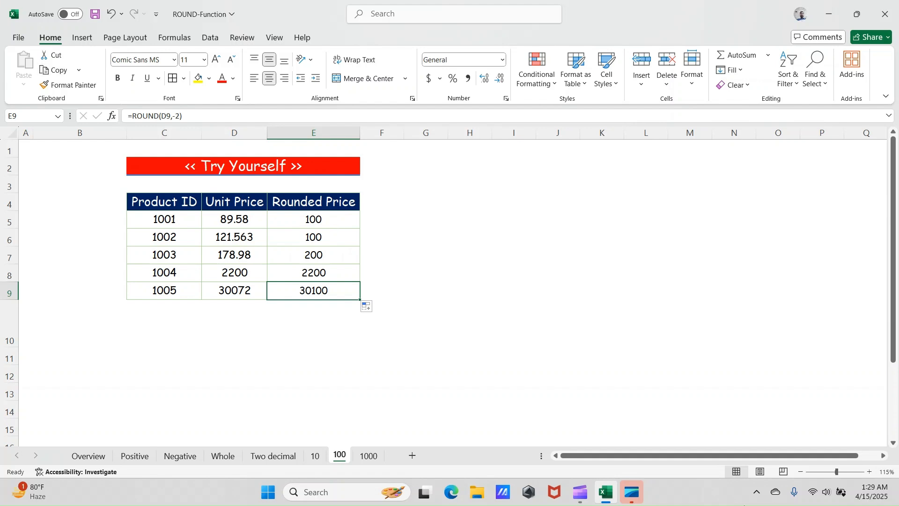
- On the 1000 sheet, enter =ROUND(D5,-3) in cell E5 of the Rounded Price column
click(375, 460)
click(232, 203)
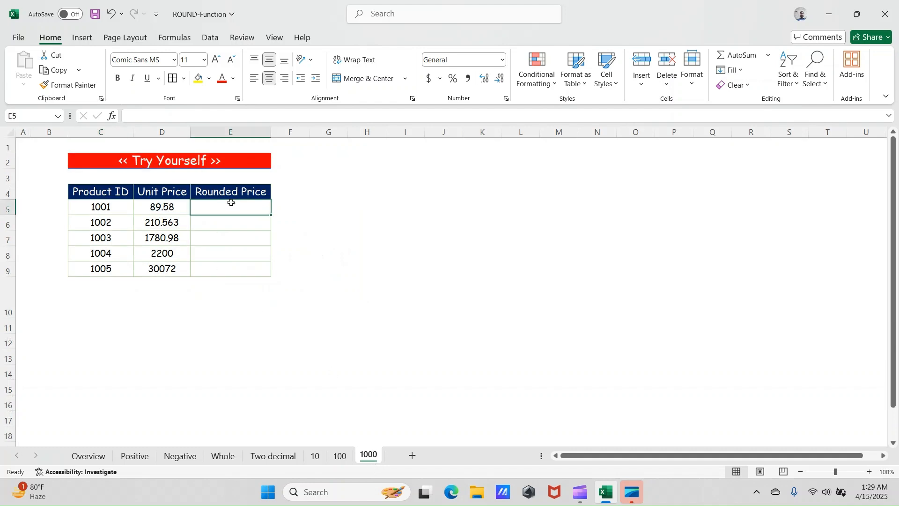
text(=)
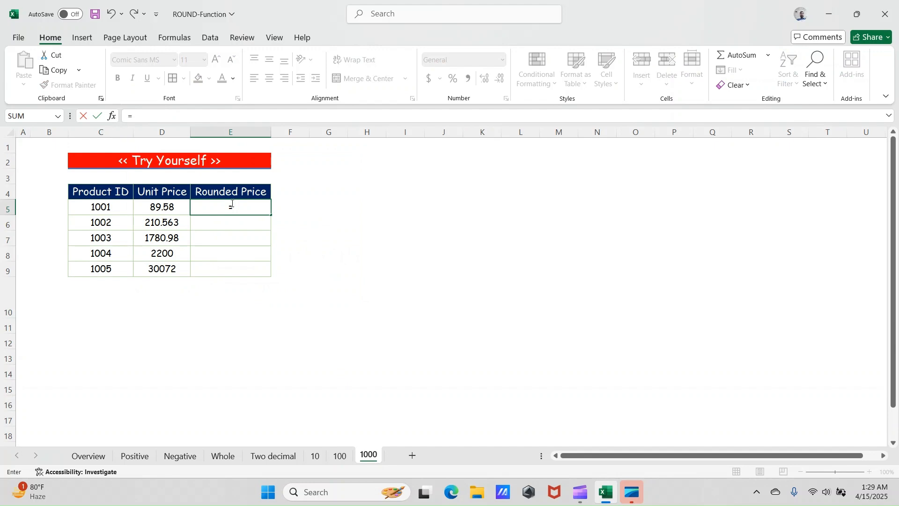
text(rou)
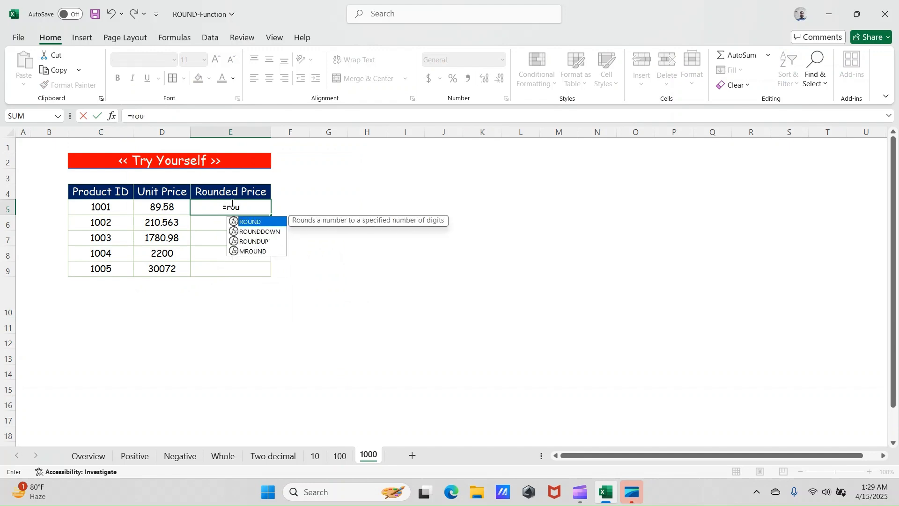
key(Tab)
key(Left)
text(,-3)
key(Return)
- Fill the =ROUND(D5,-3) formula from E5 down to E9 and check the formula in E7
click(231, 204)
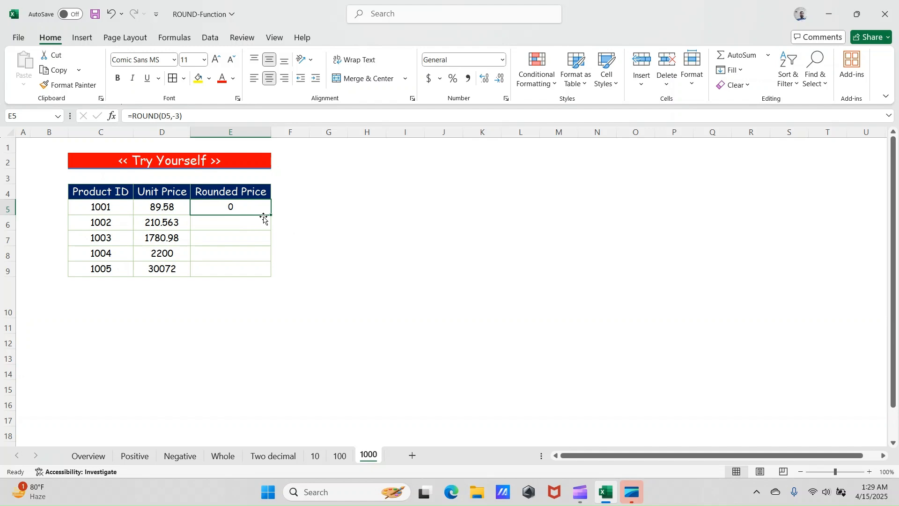
drag(270, 215, 269, 211)
double_click(270, 215)
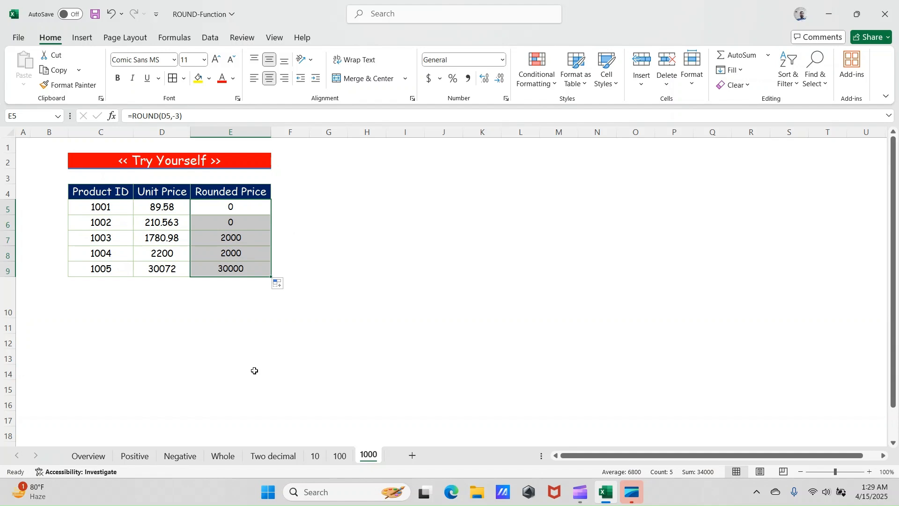
click(225, 232)
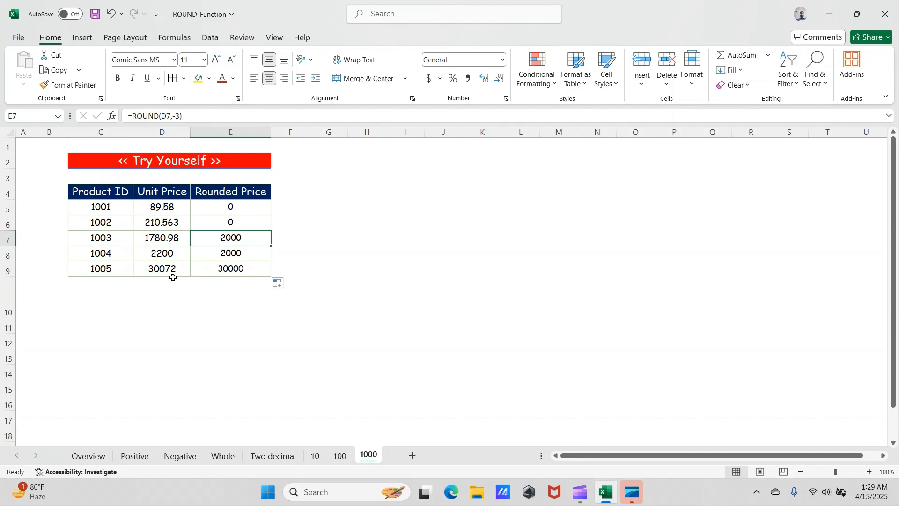
click(235, 281)
drag(159, 269, 161, 299)
click(118, 302)
text(sss)
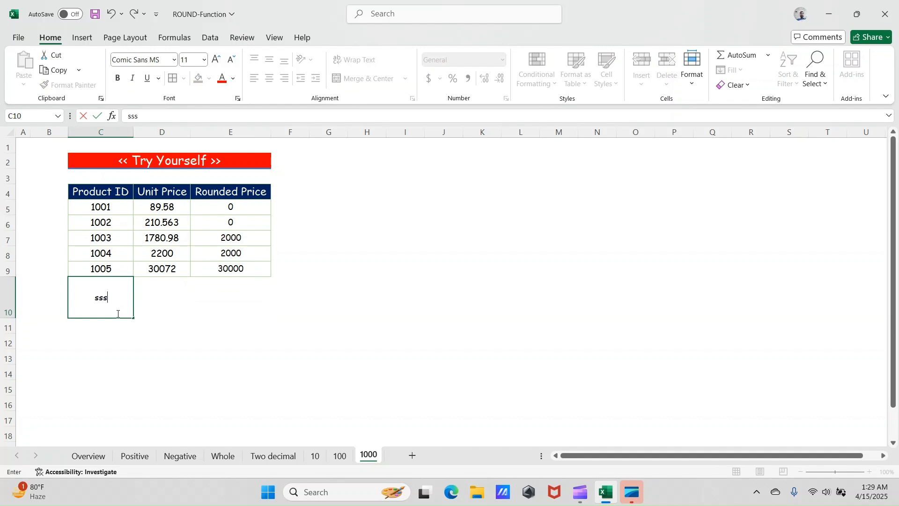
key(Escape)
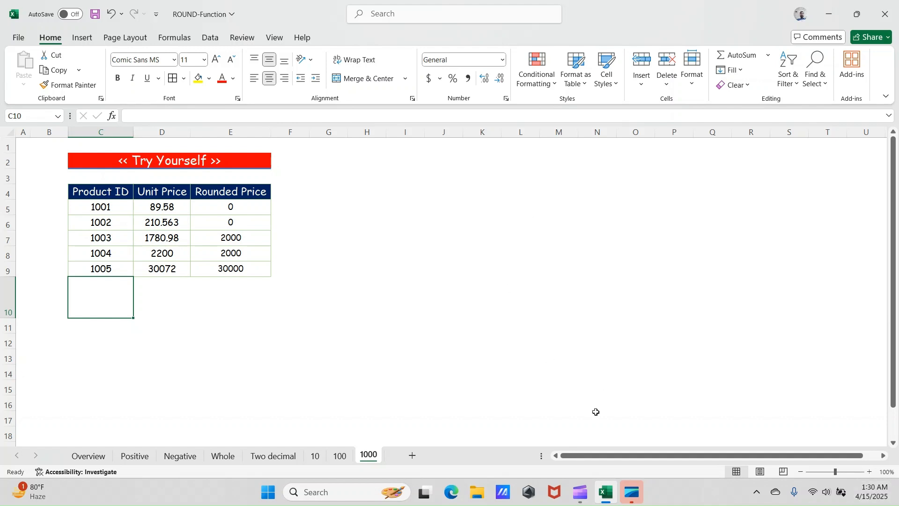
mouse_move(605, 496)
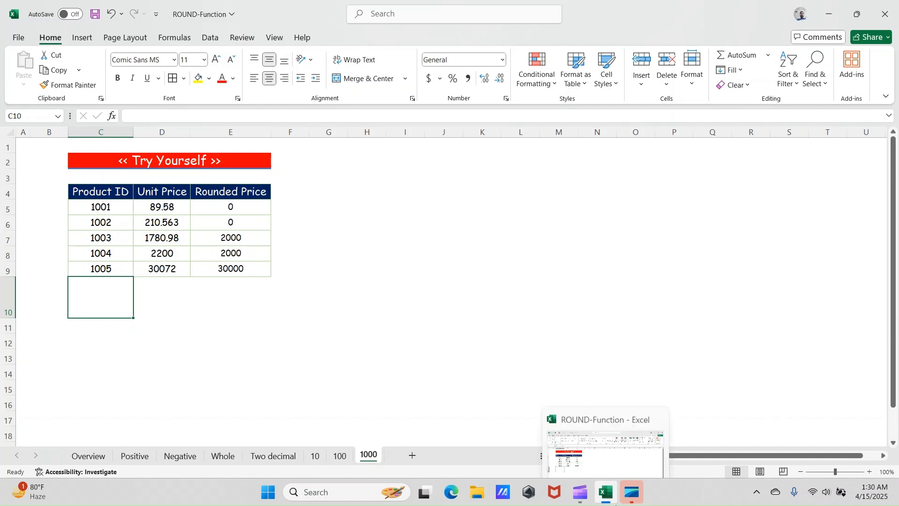